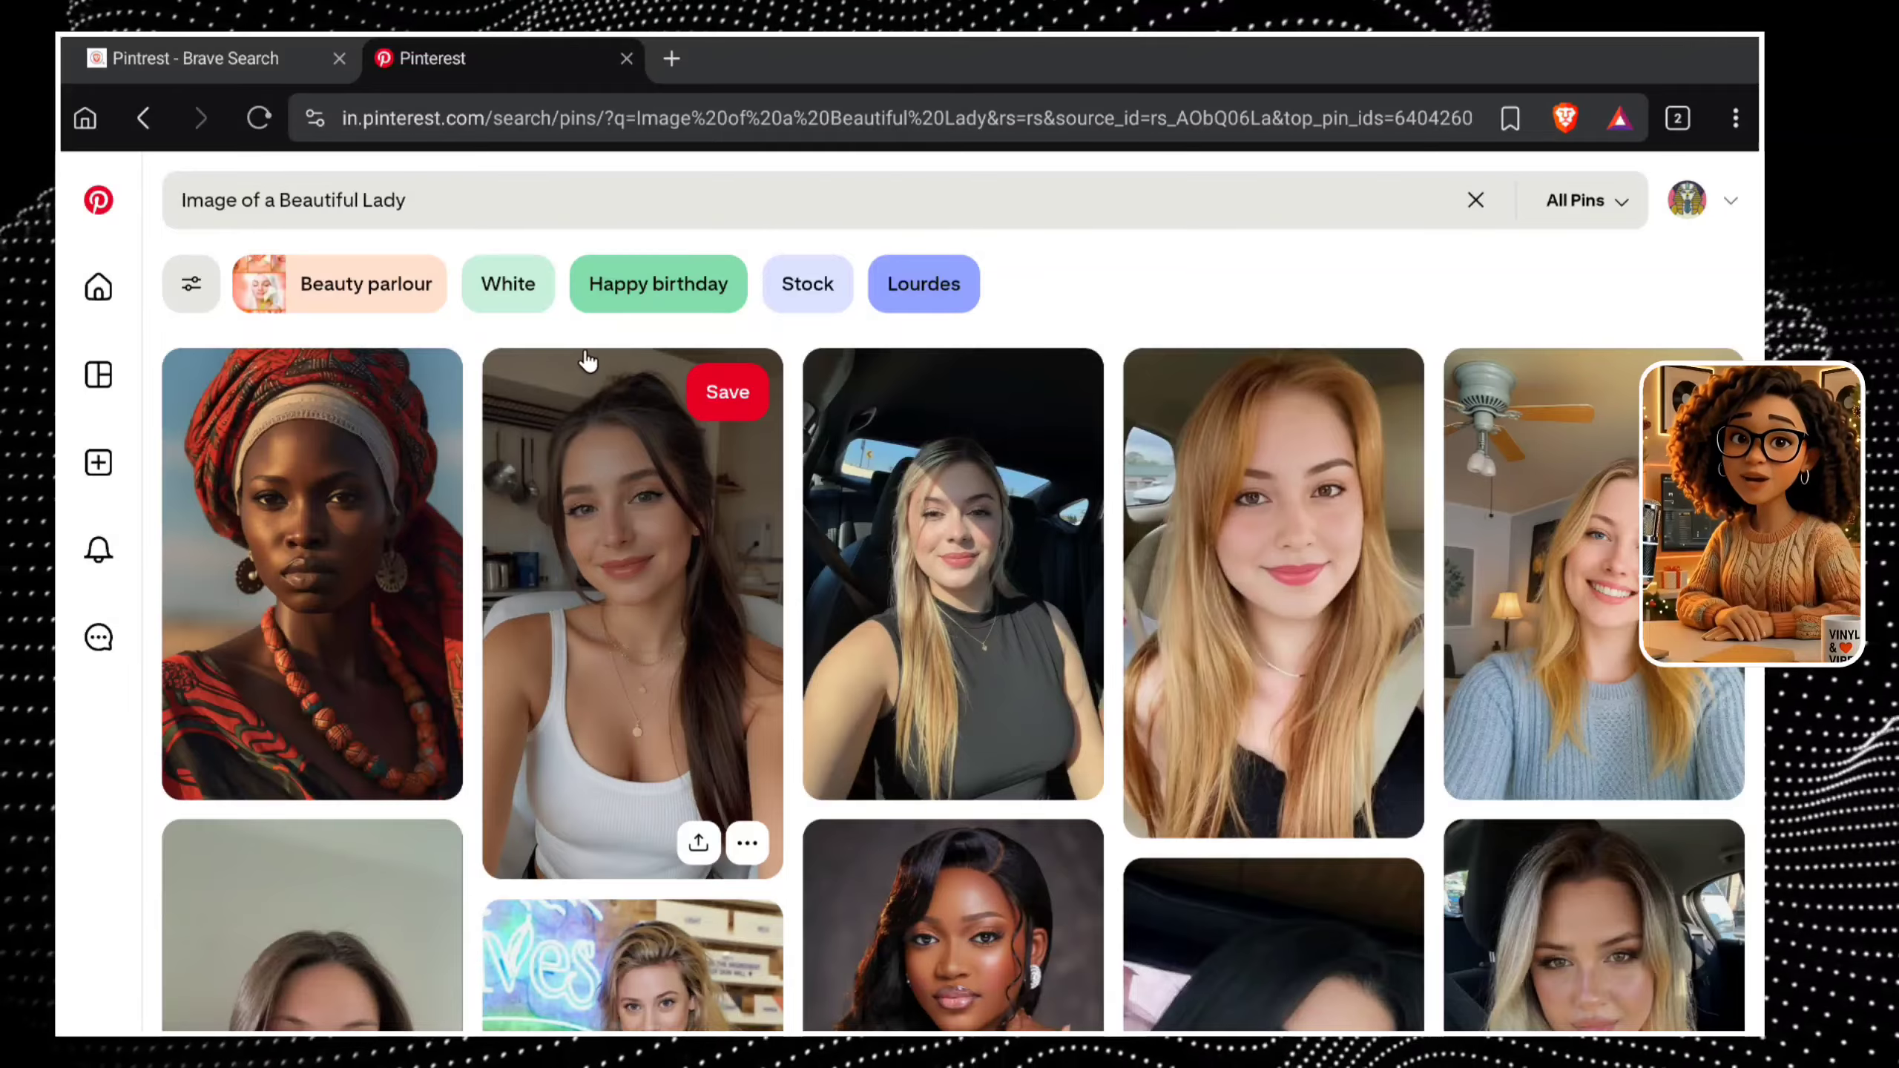
# Find the portrait of the woman with burgundy box braids and red top in the search results and download its image.
pyautogui.scroll(-3, 588, 362)
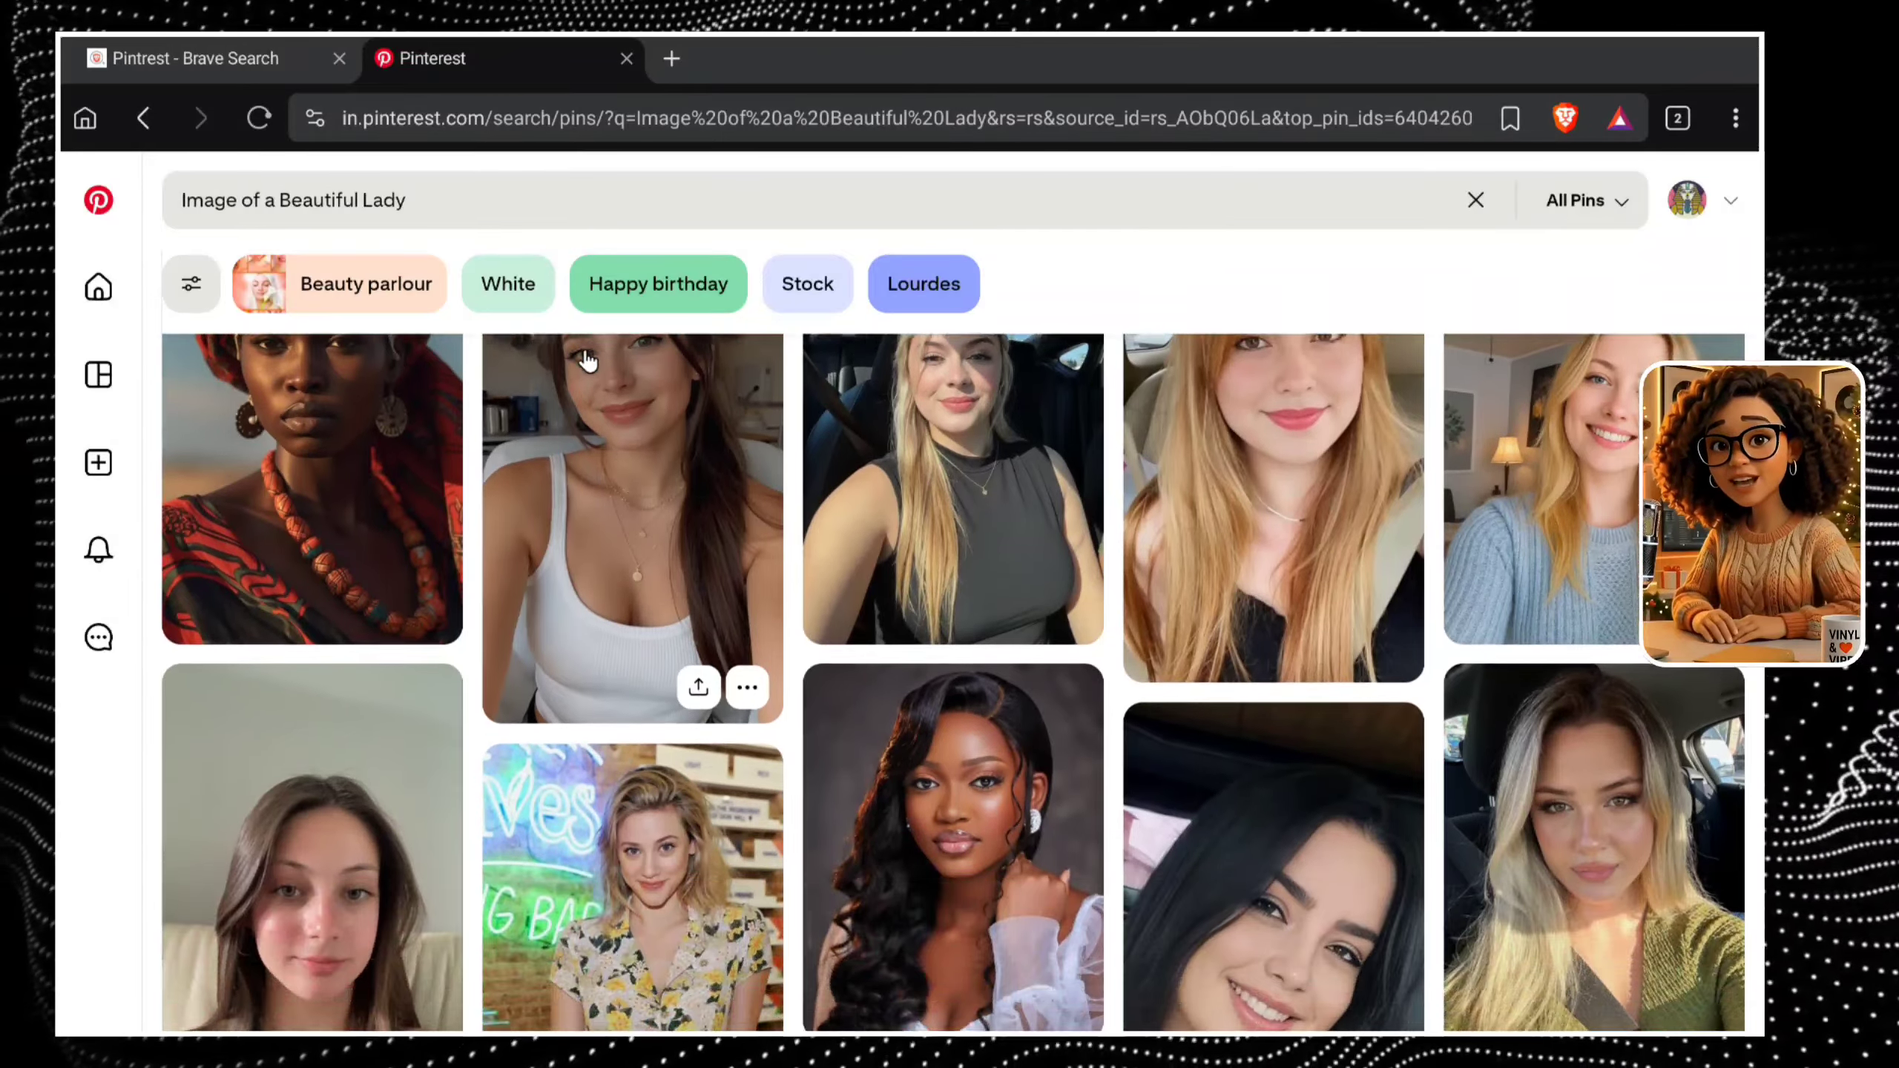
pyautogui.scroll(-8, 587, 361)
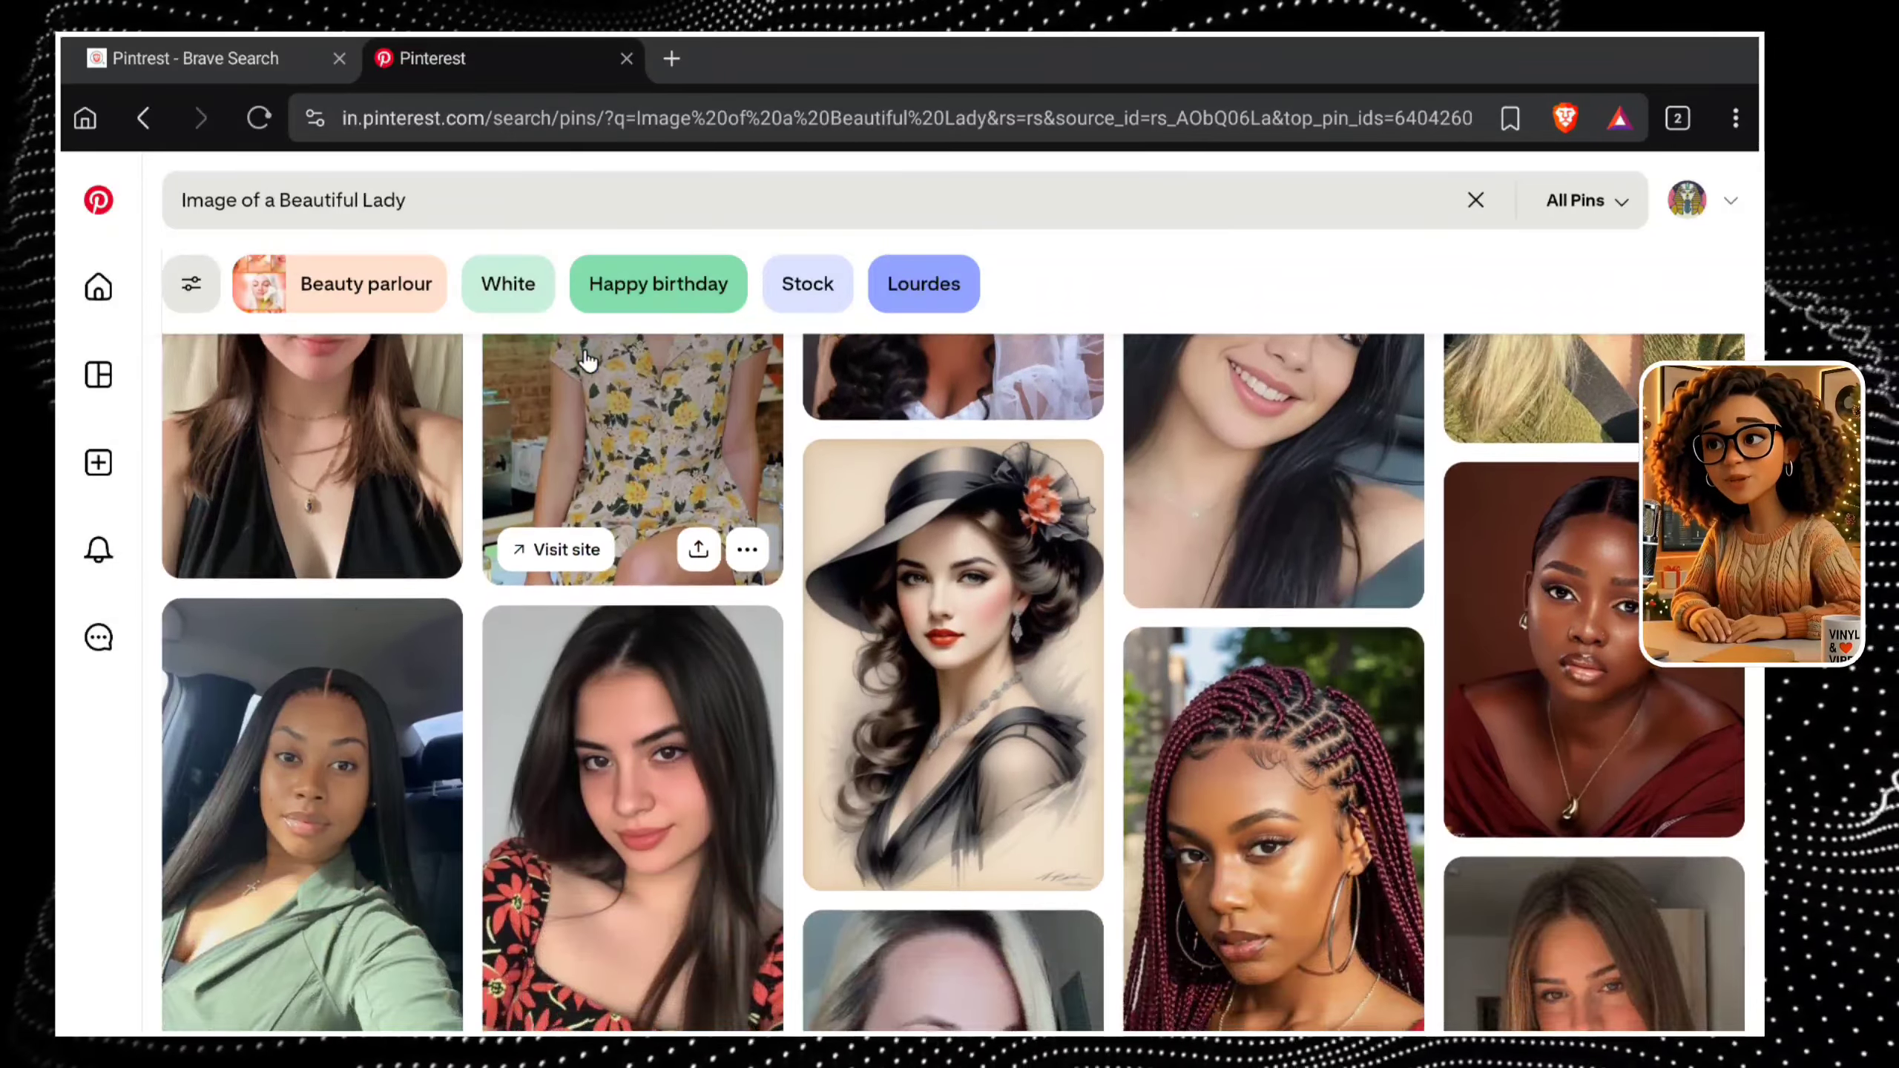
pyautogui.scroll(-5, 587, 361)
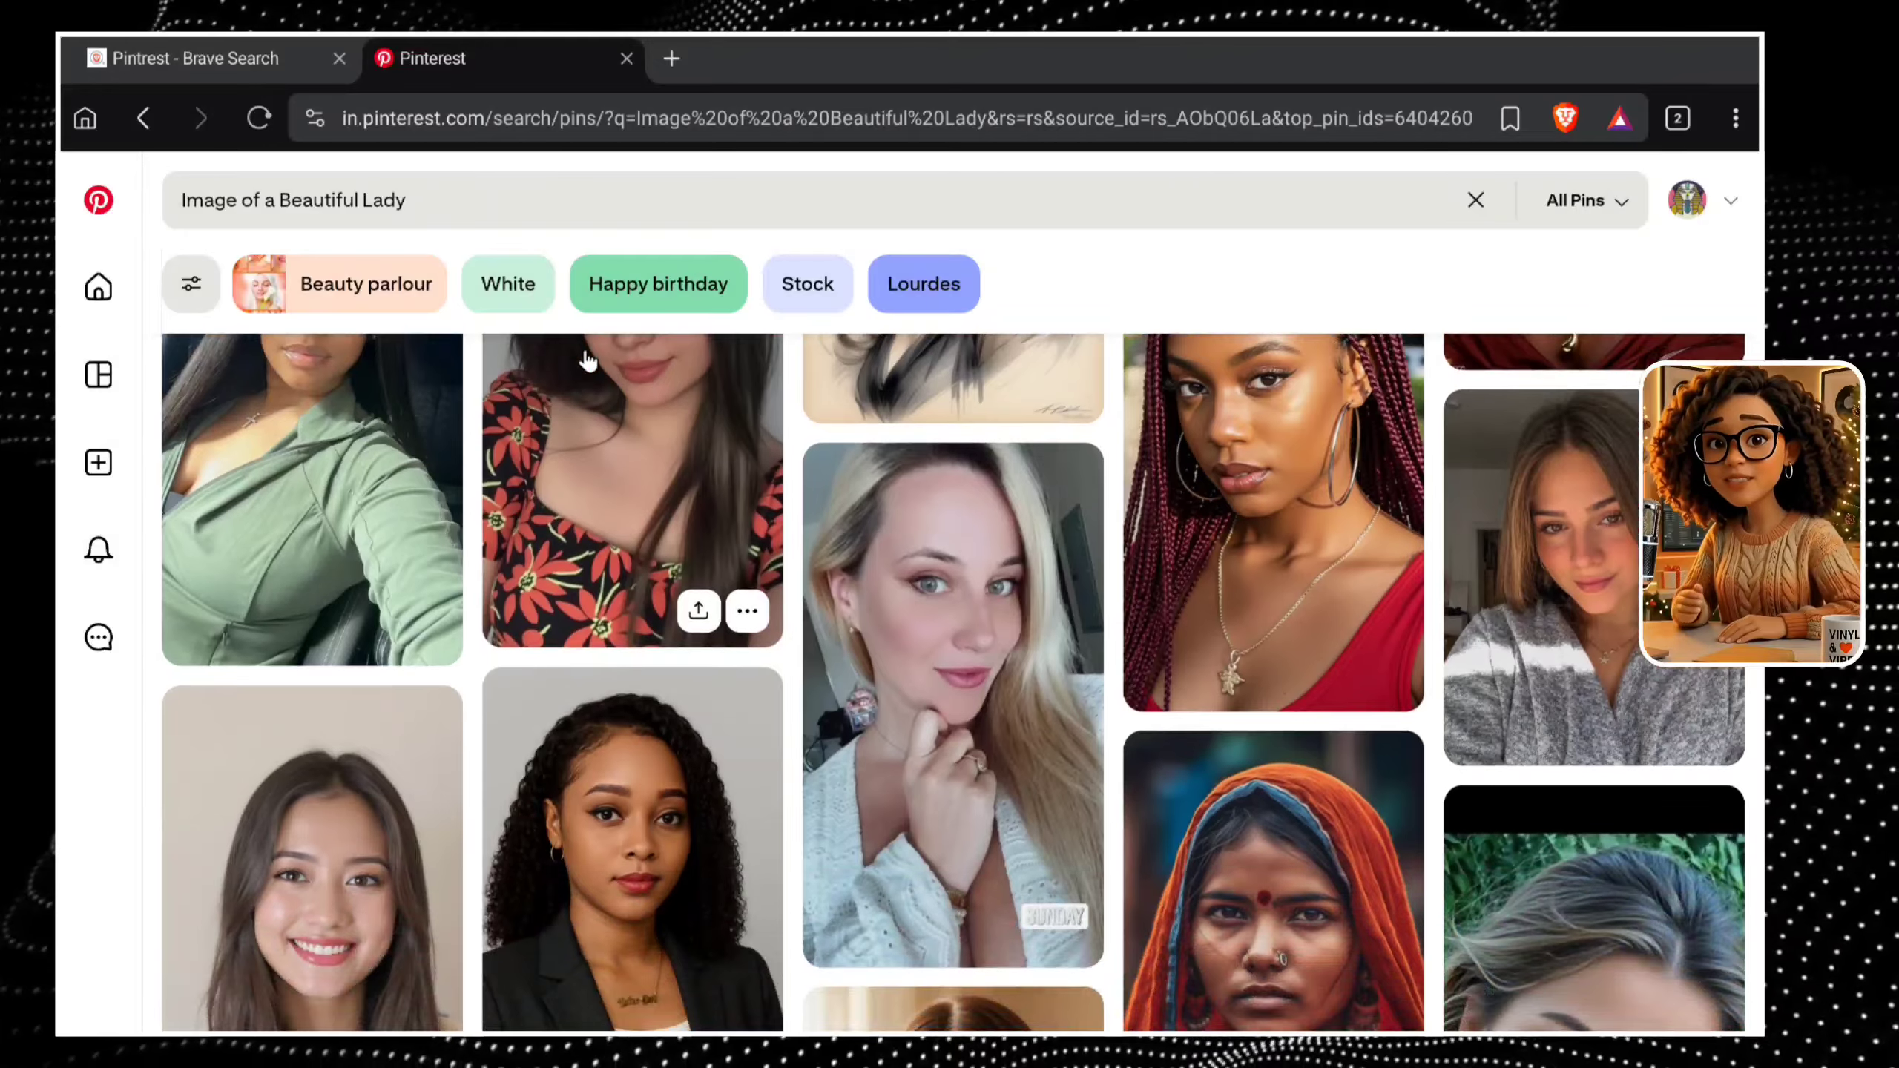
pyautogui.scroll(2, 587, 361)
pyautogui.scroll(2, 588, 361)
pyautogui.click(1305, 861)
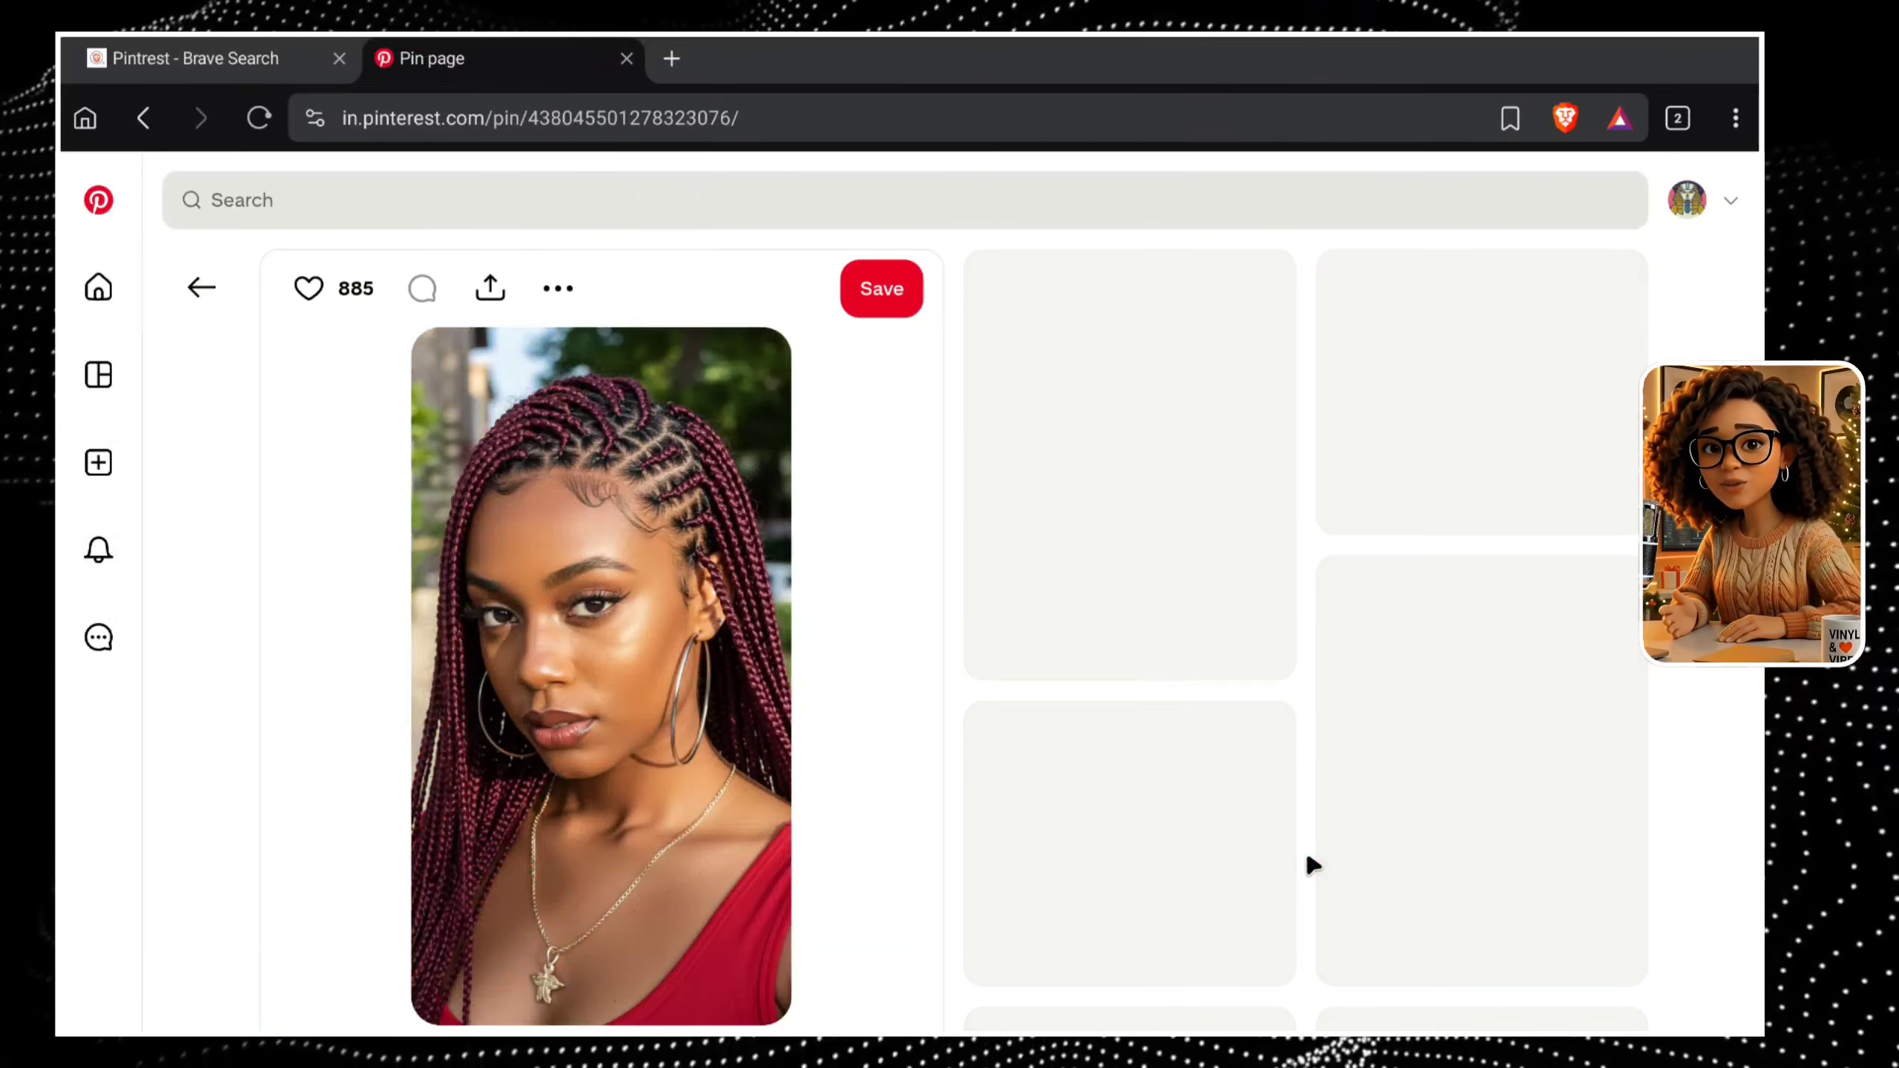
pyautogui.click(559, 291)
pyautogui.click(580, 366)
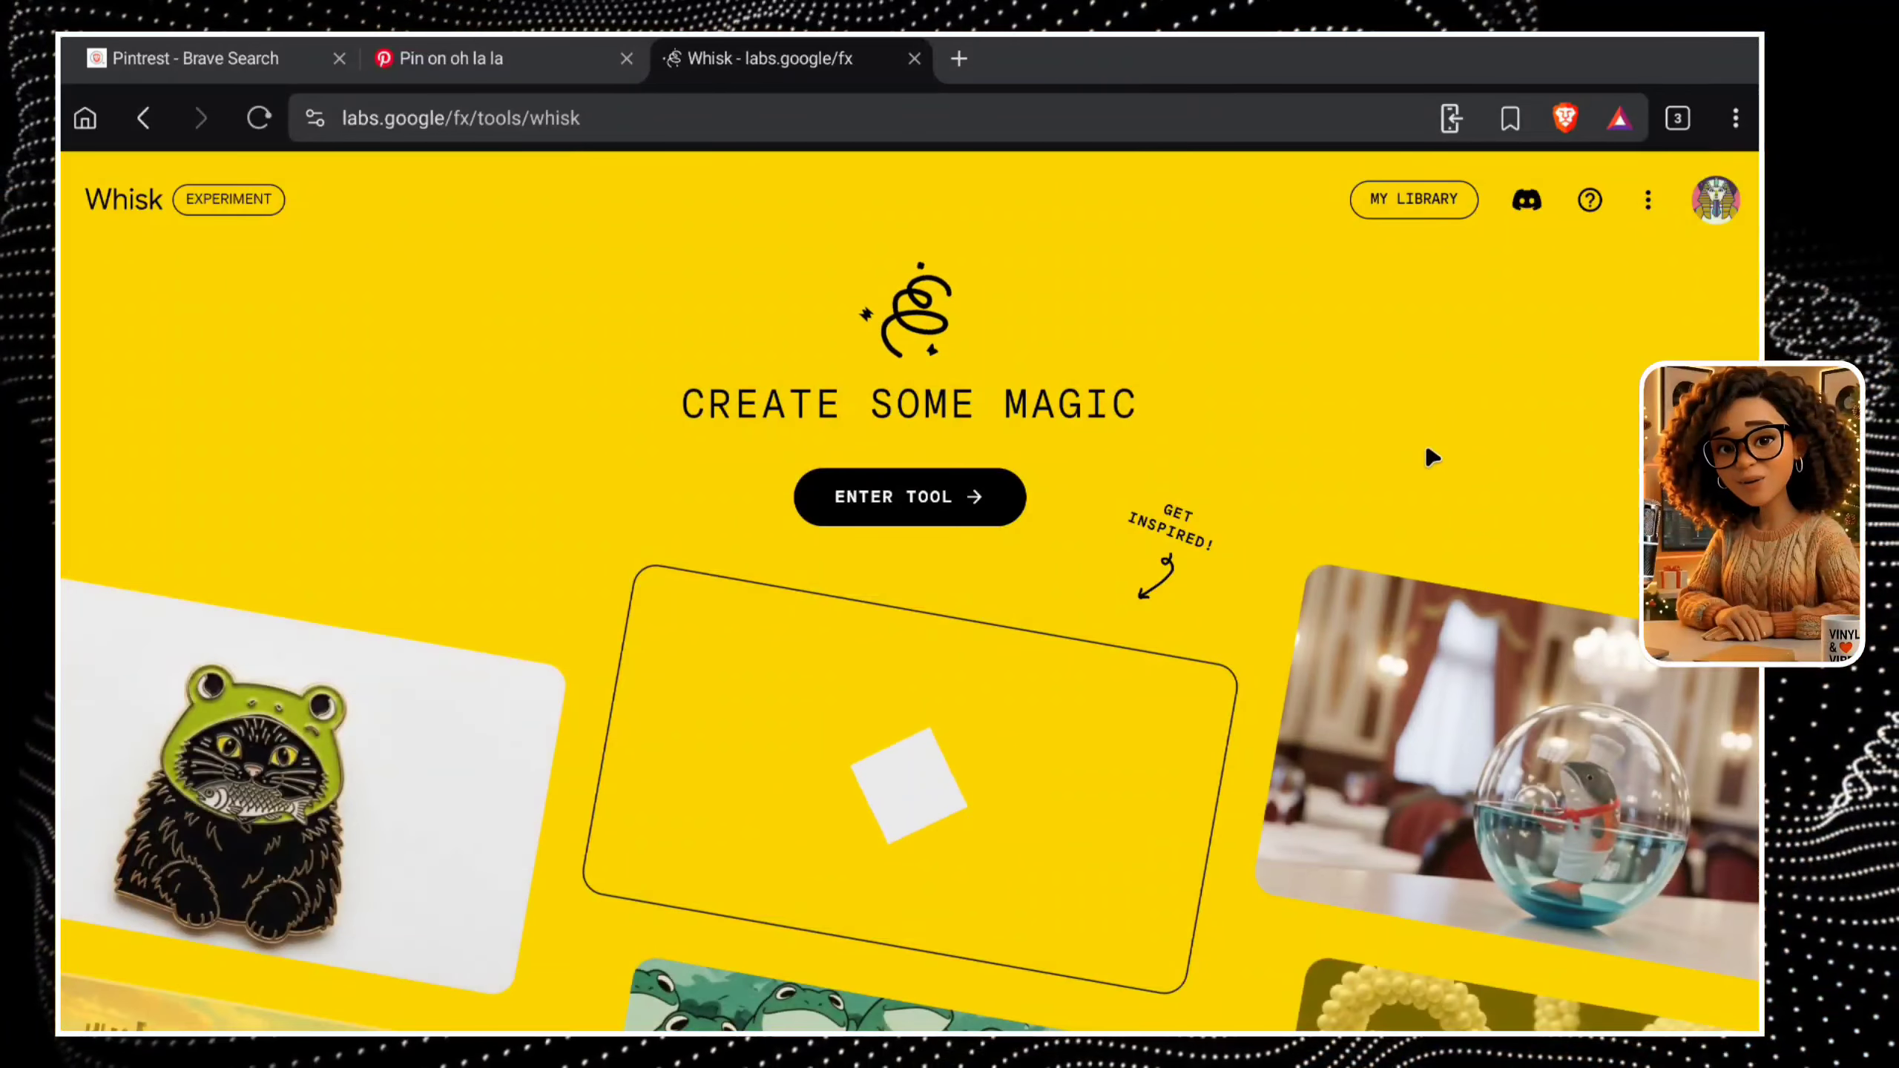
# Enter the Whisk tool and upload the braided woman's portrait as the subject image.
pyautogui.click(900, 497)
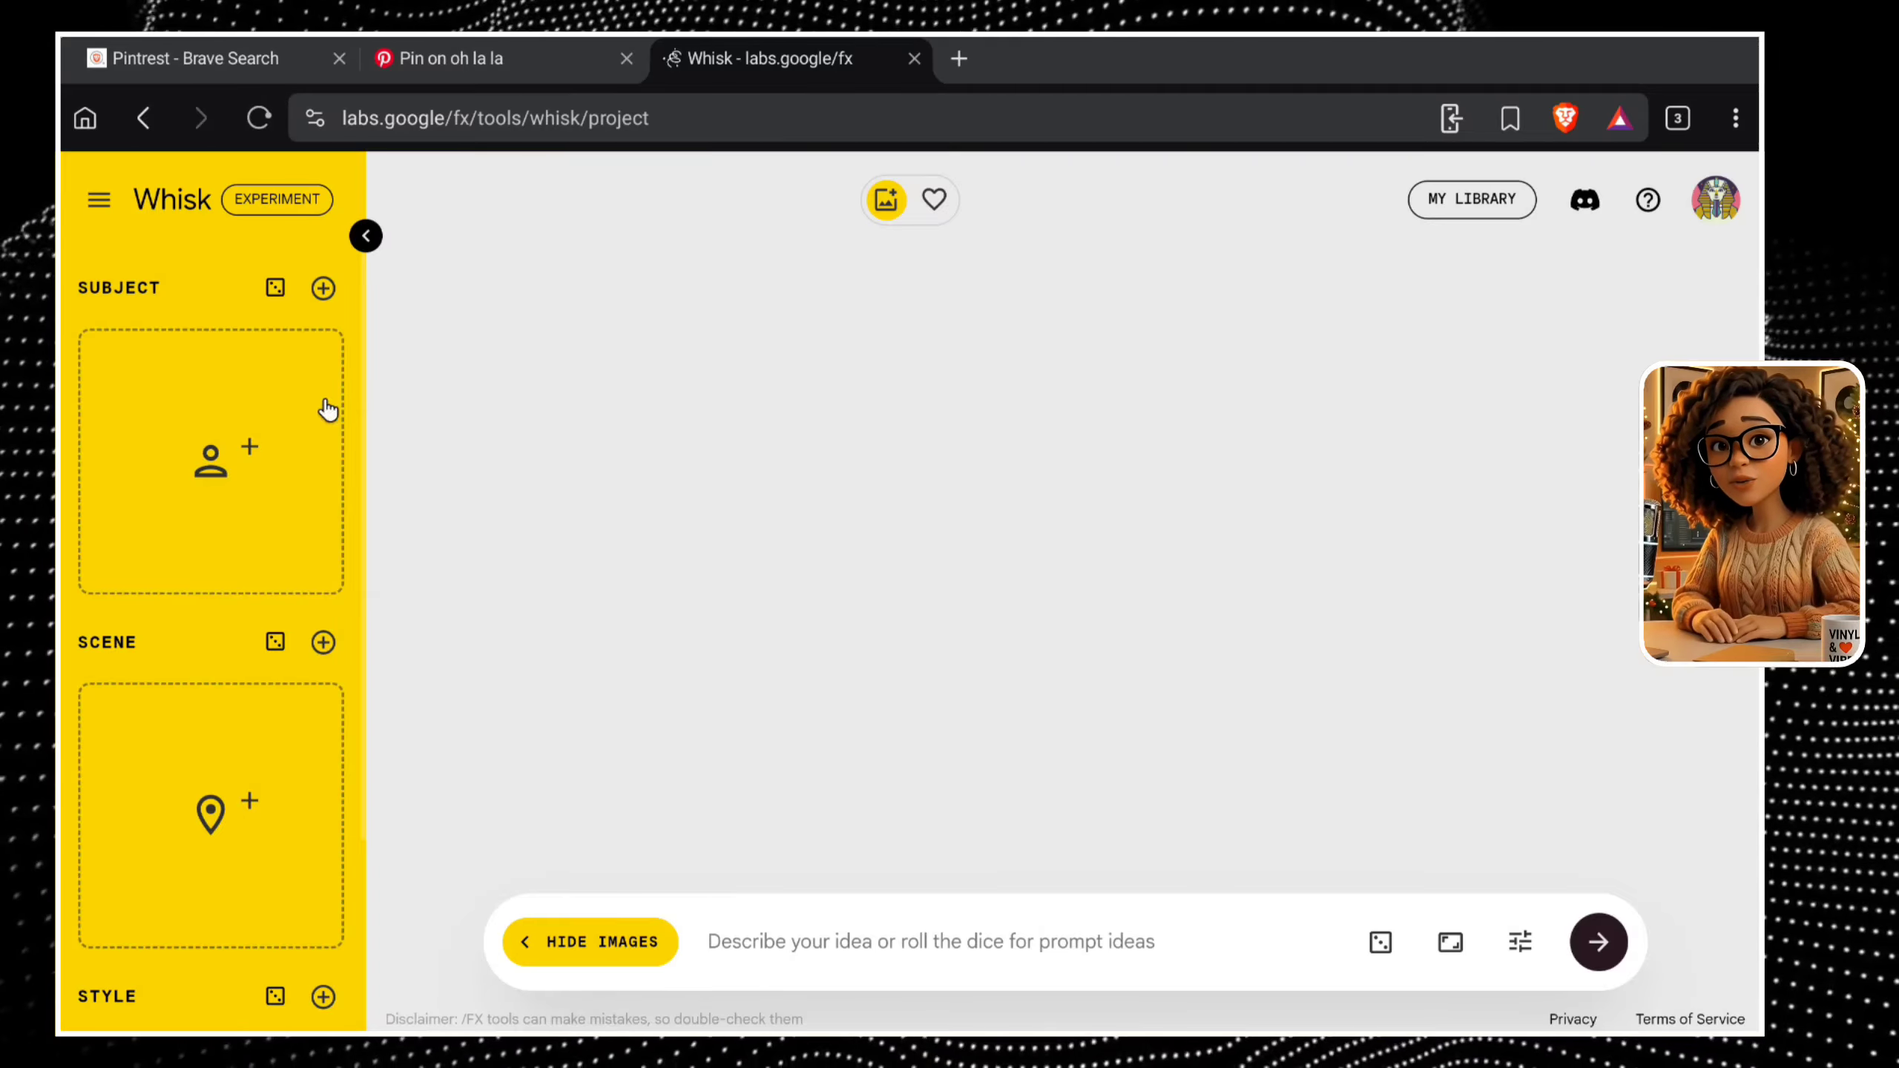
pyautogui.moveTo(191, 482)
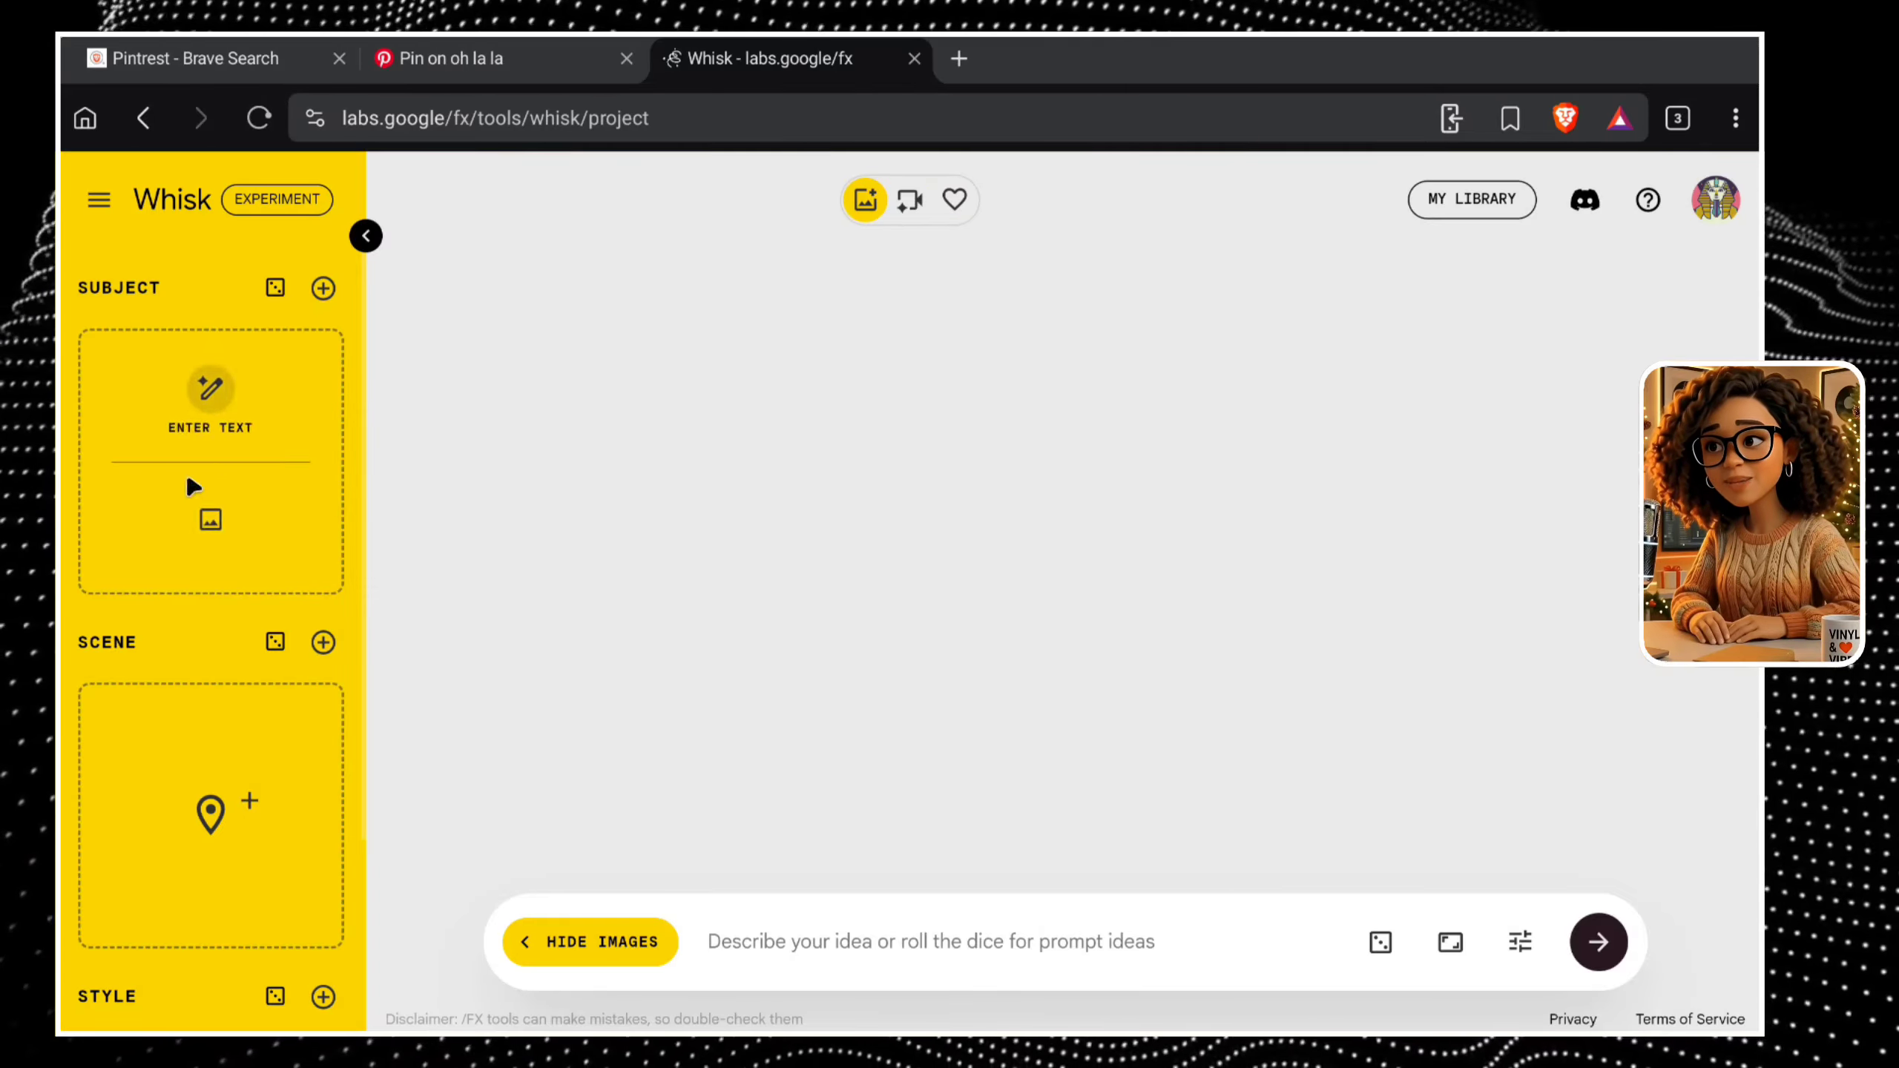
pyautogui.click(221, 565)
pyautogui.click(579, 603)
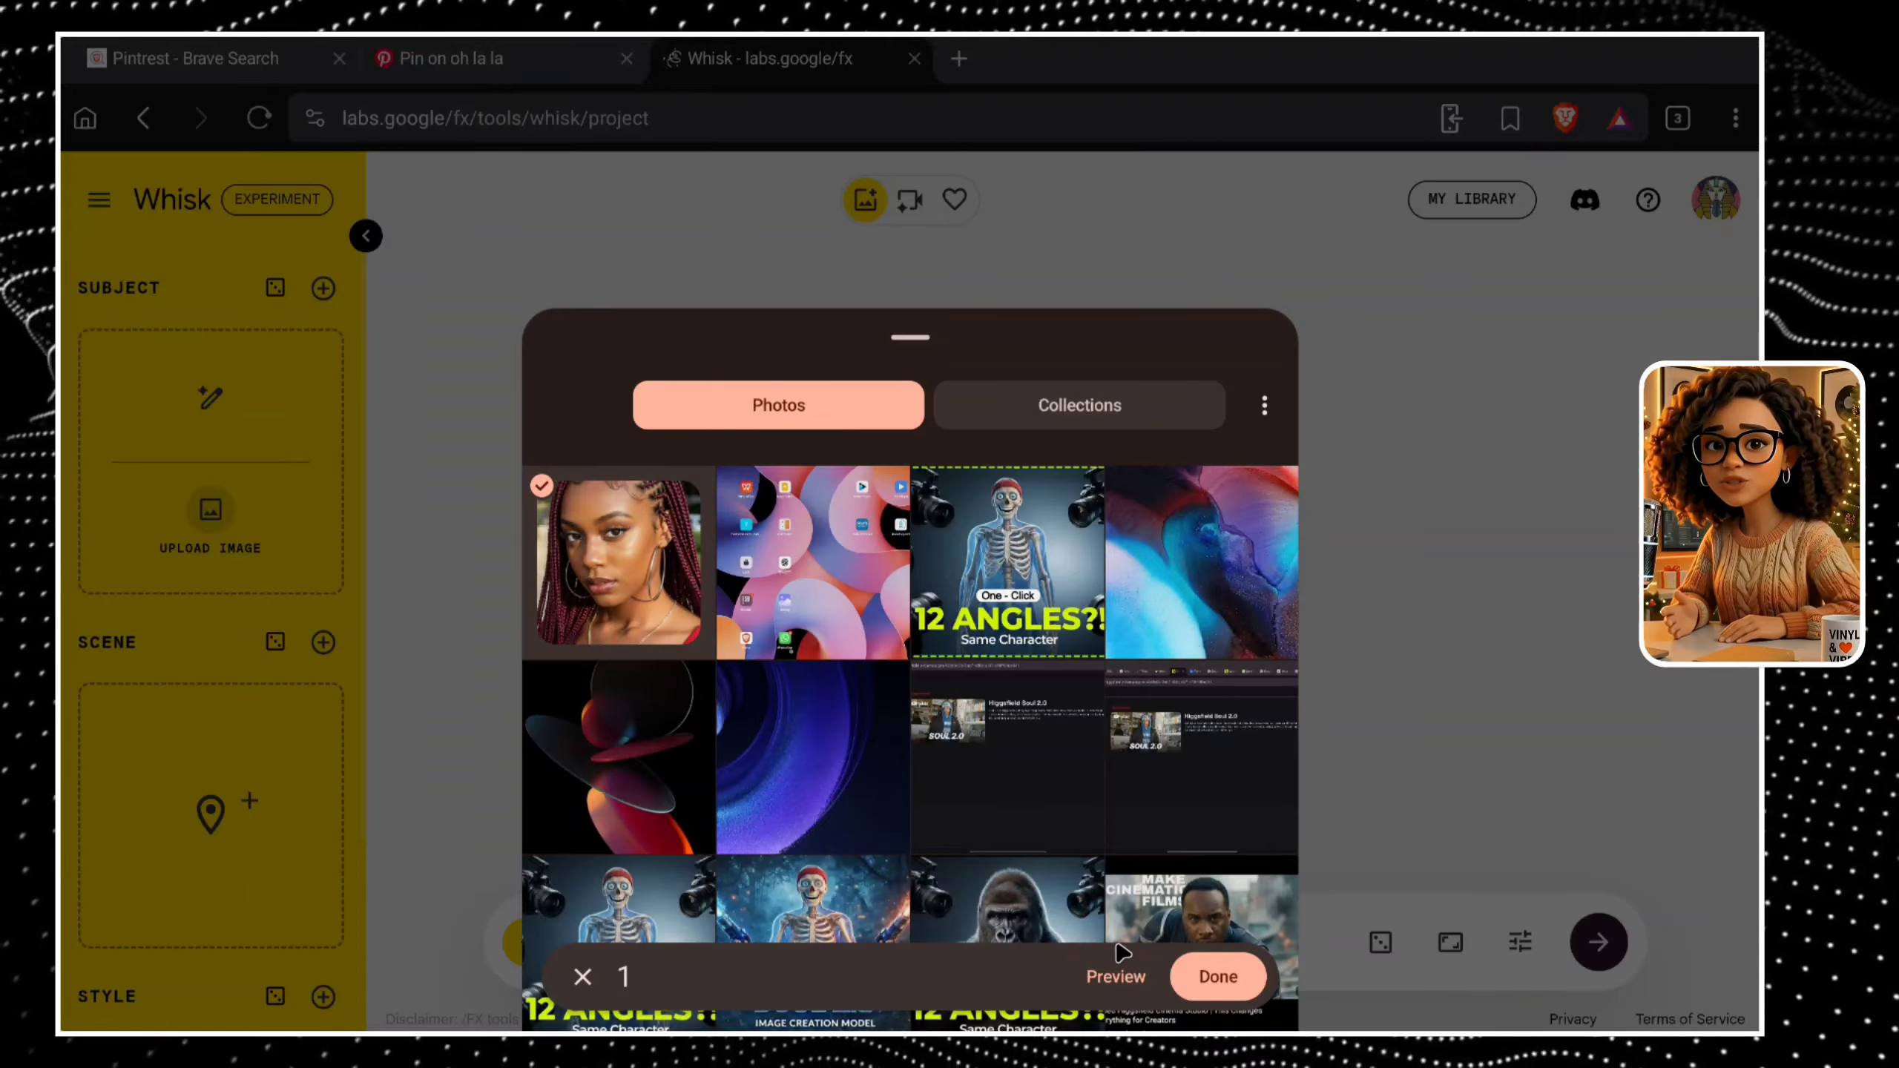
pyautogui.click(1198, 971)
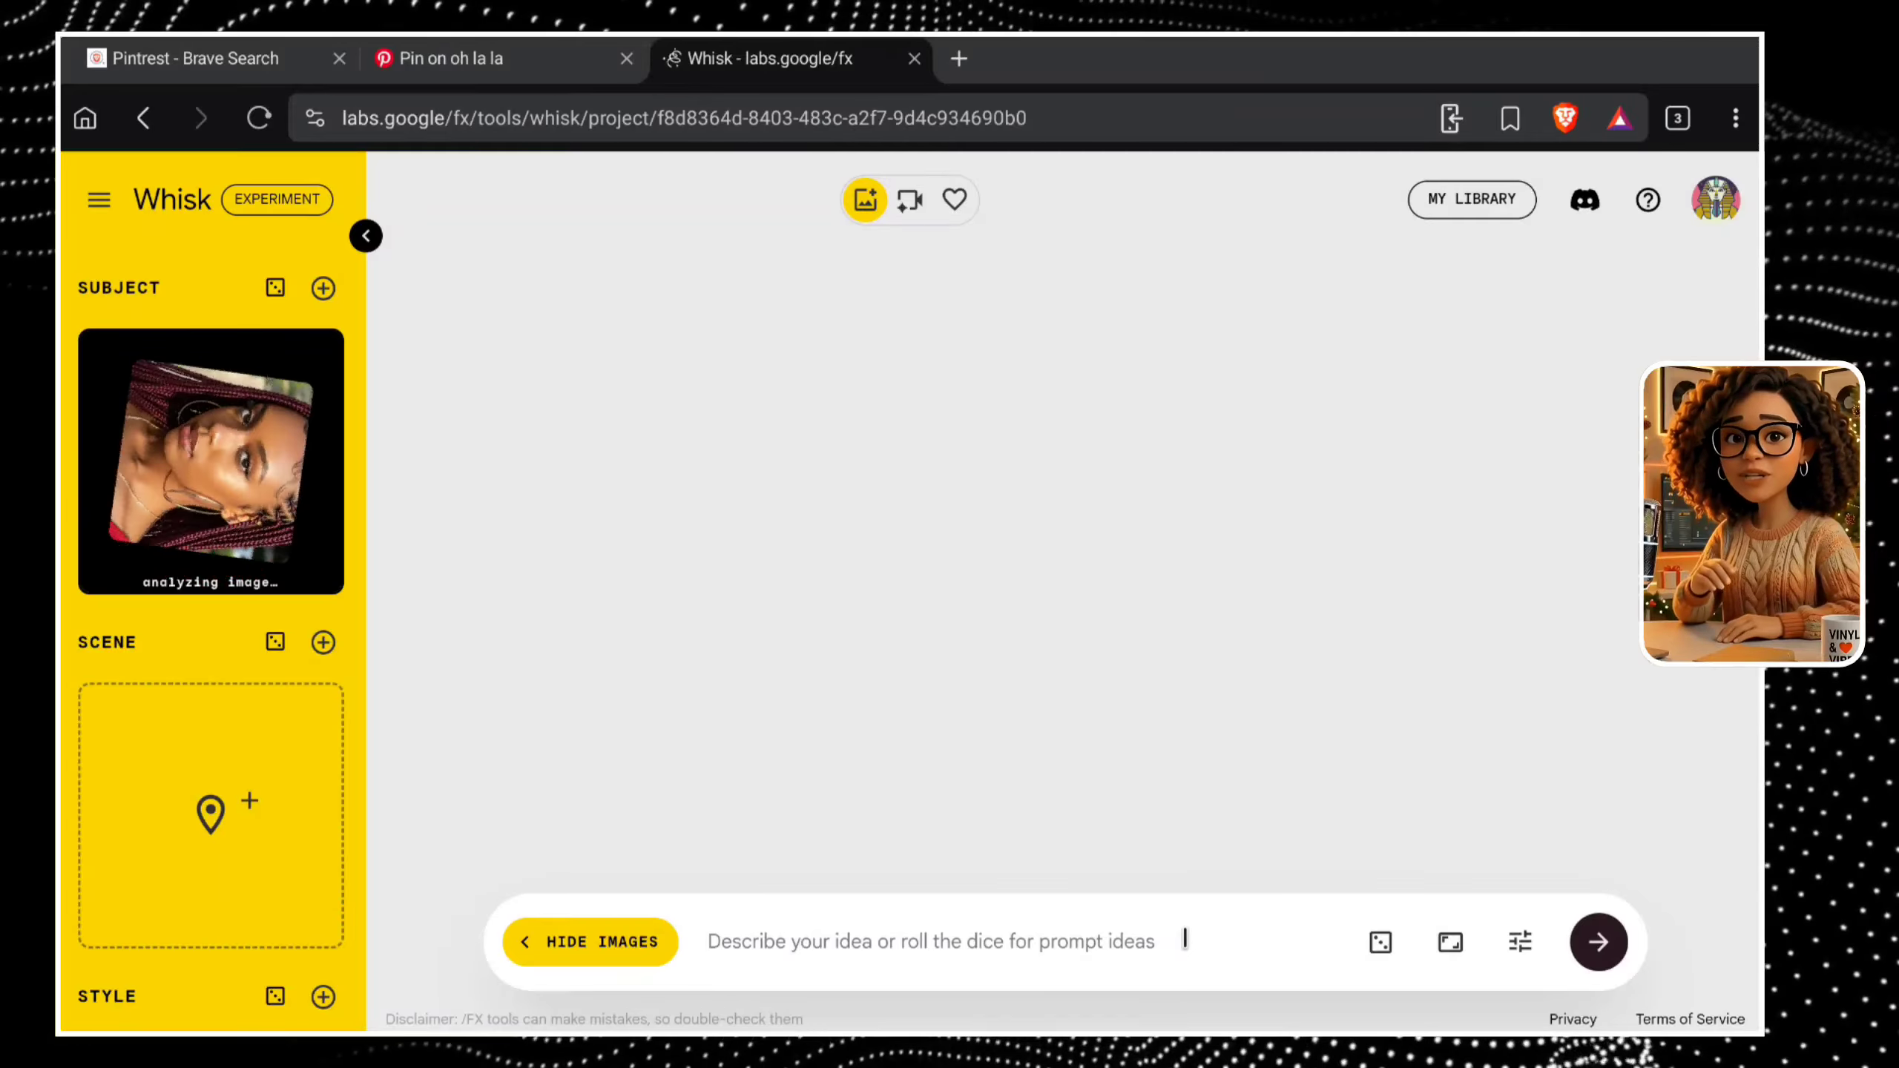
# Open the subject image's details and save the uppermost landscape version of the portrait from its history.
pyautogui.moveTo(120, 530)
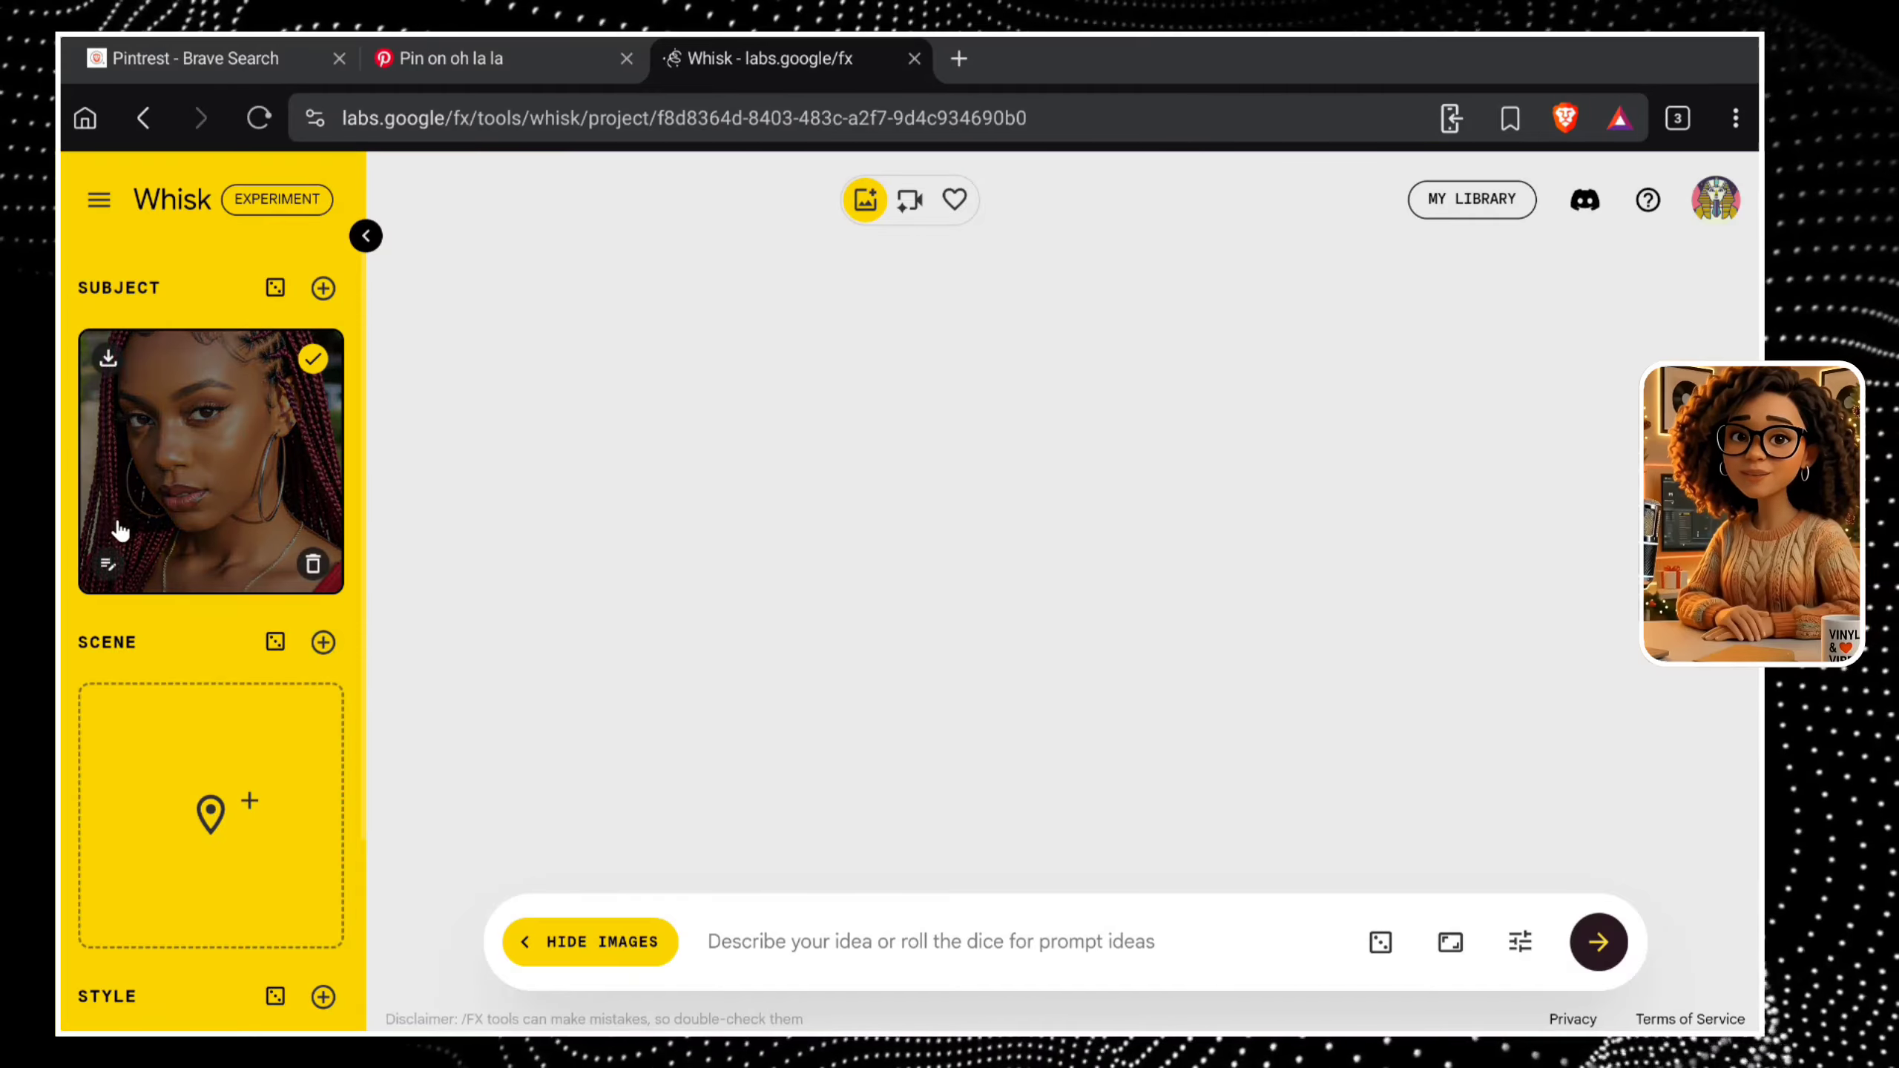
pyautogui.click(107, 564)
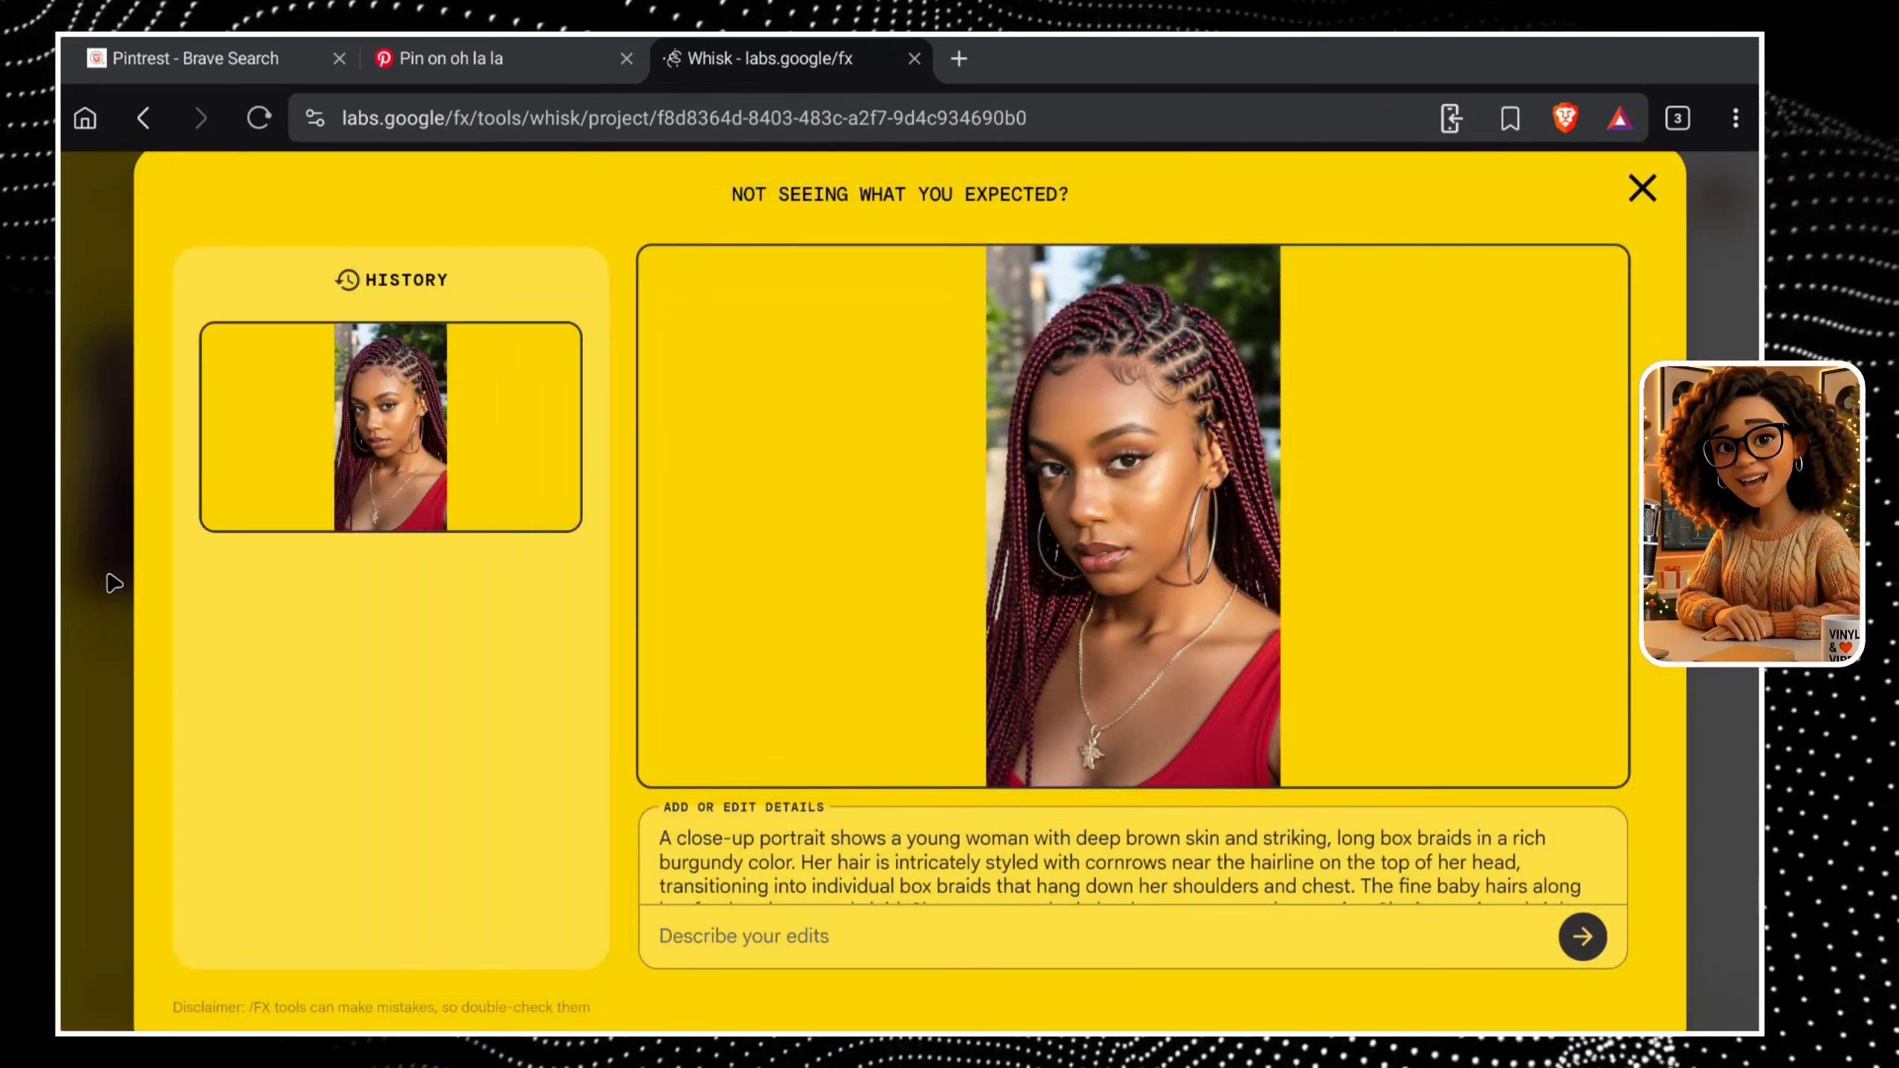
pyautogui.scroll(-1, 774, 836)
pyautogui.scroll(-1, 774, 836)
pyautogui.scroll(3, 774, 838)
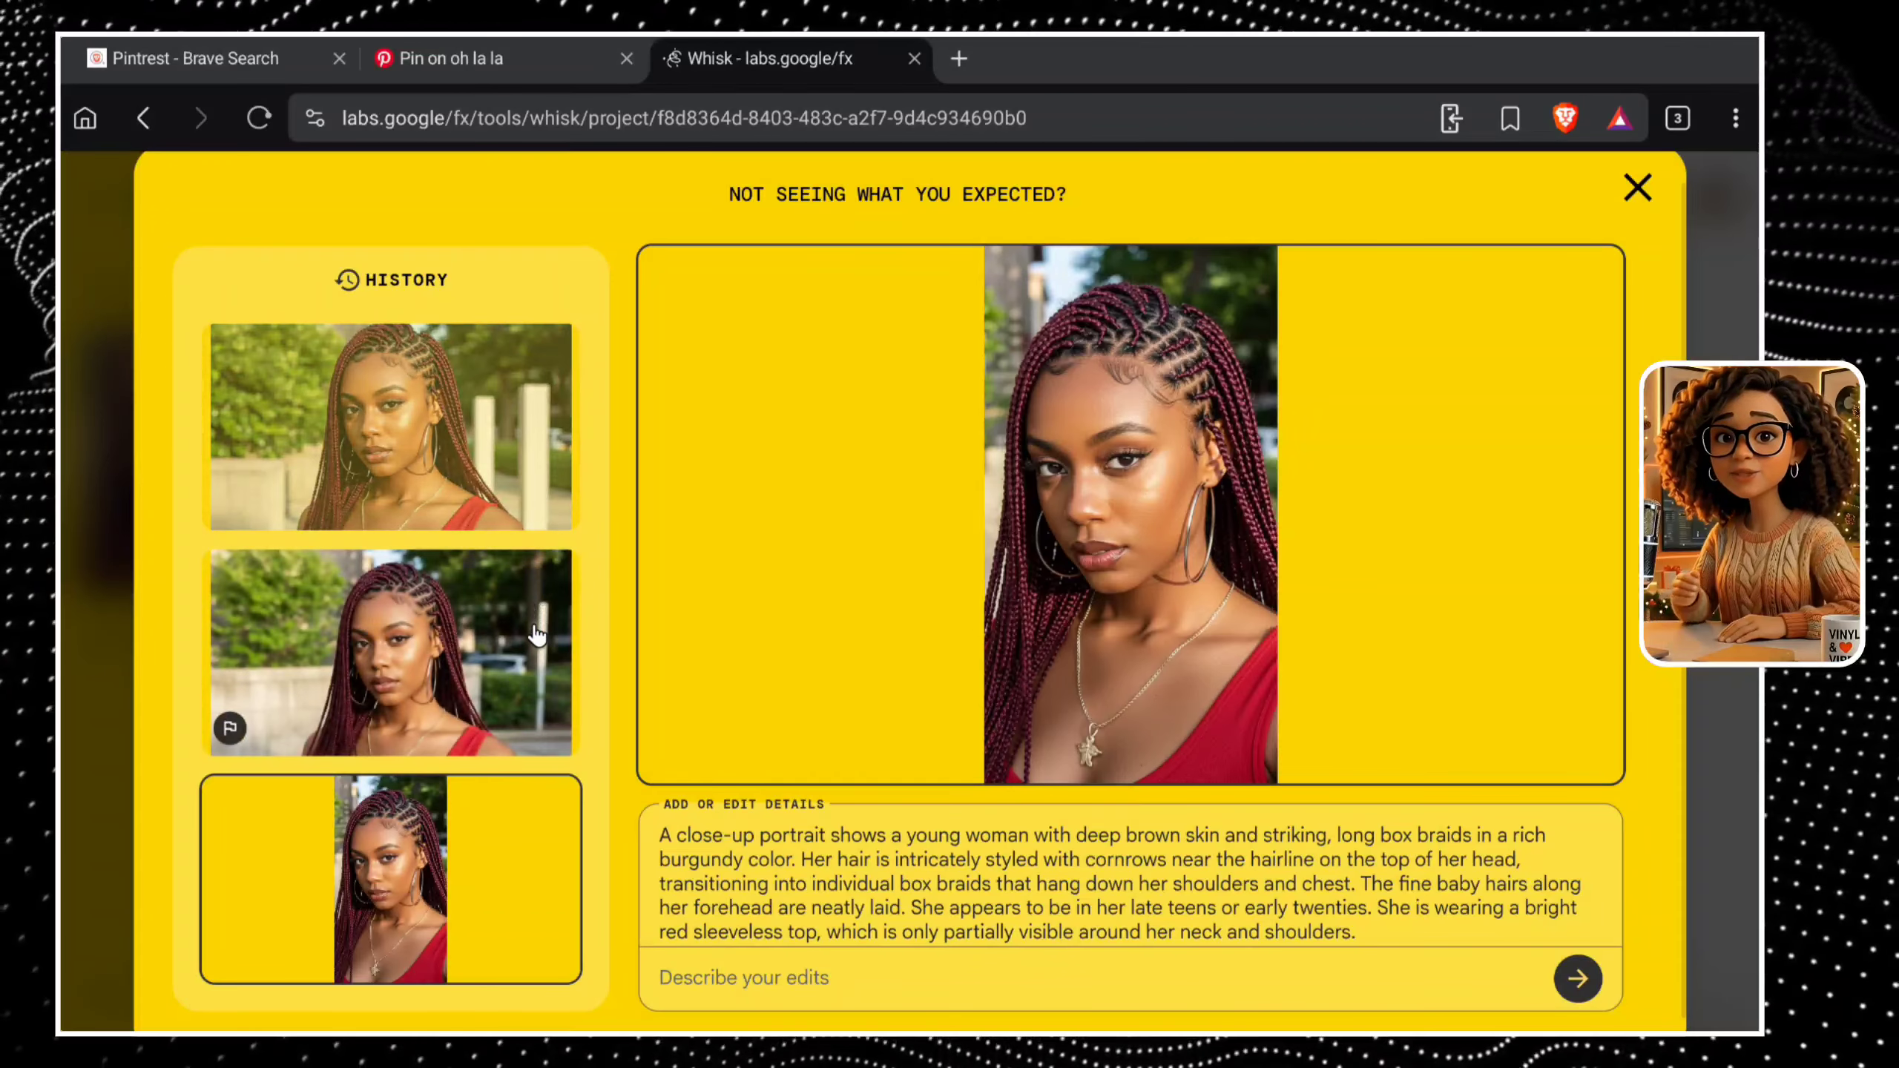
pyautogui.rightClick(546, 501)
pyautogui.click(592, 750)
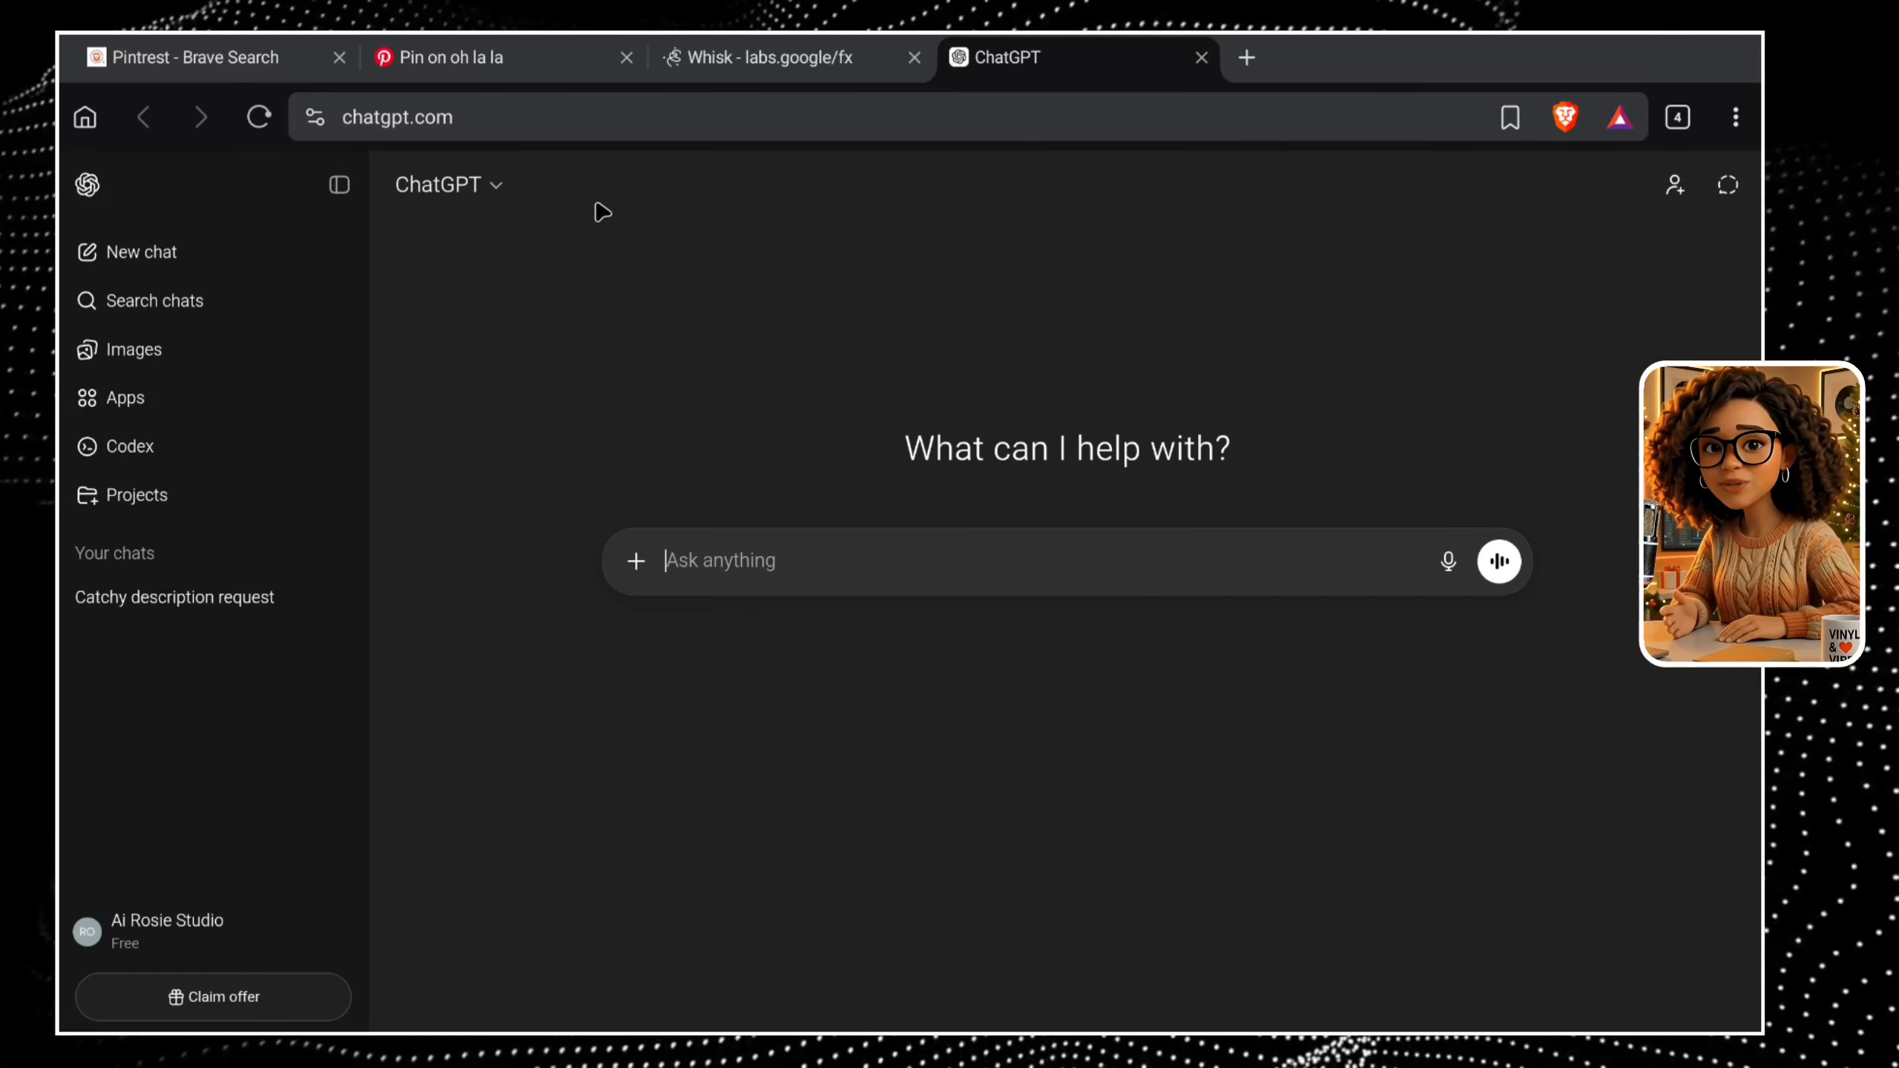
# In ChatGPT, attach the portrait and request a Grok AI video prompt with different scenes and characters, perfect lip sync, voiceover and dialogue.
pyautogui.click(634, 576)
pyautogui.click(649, 615)
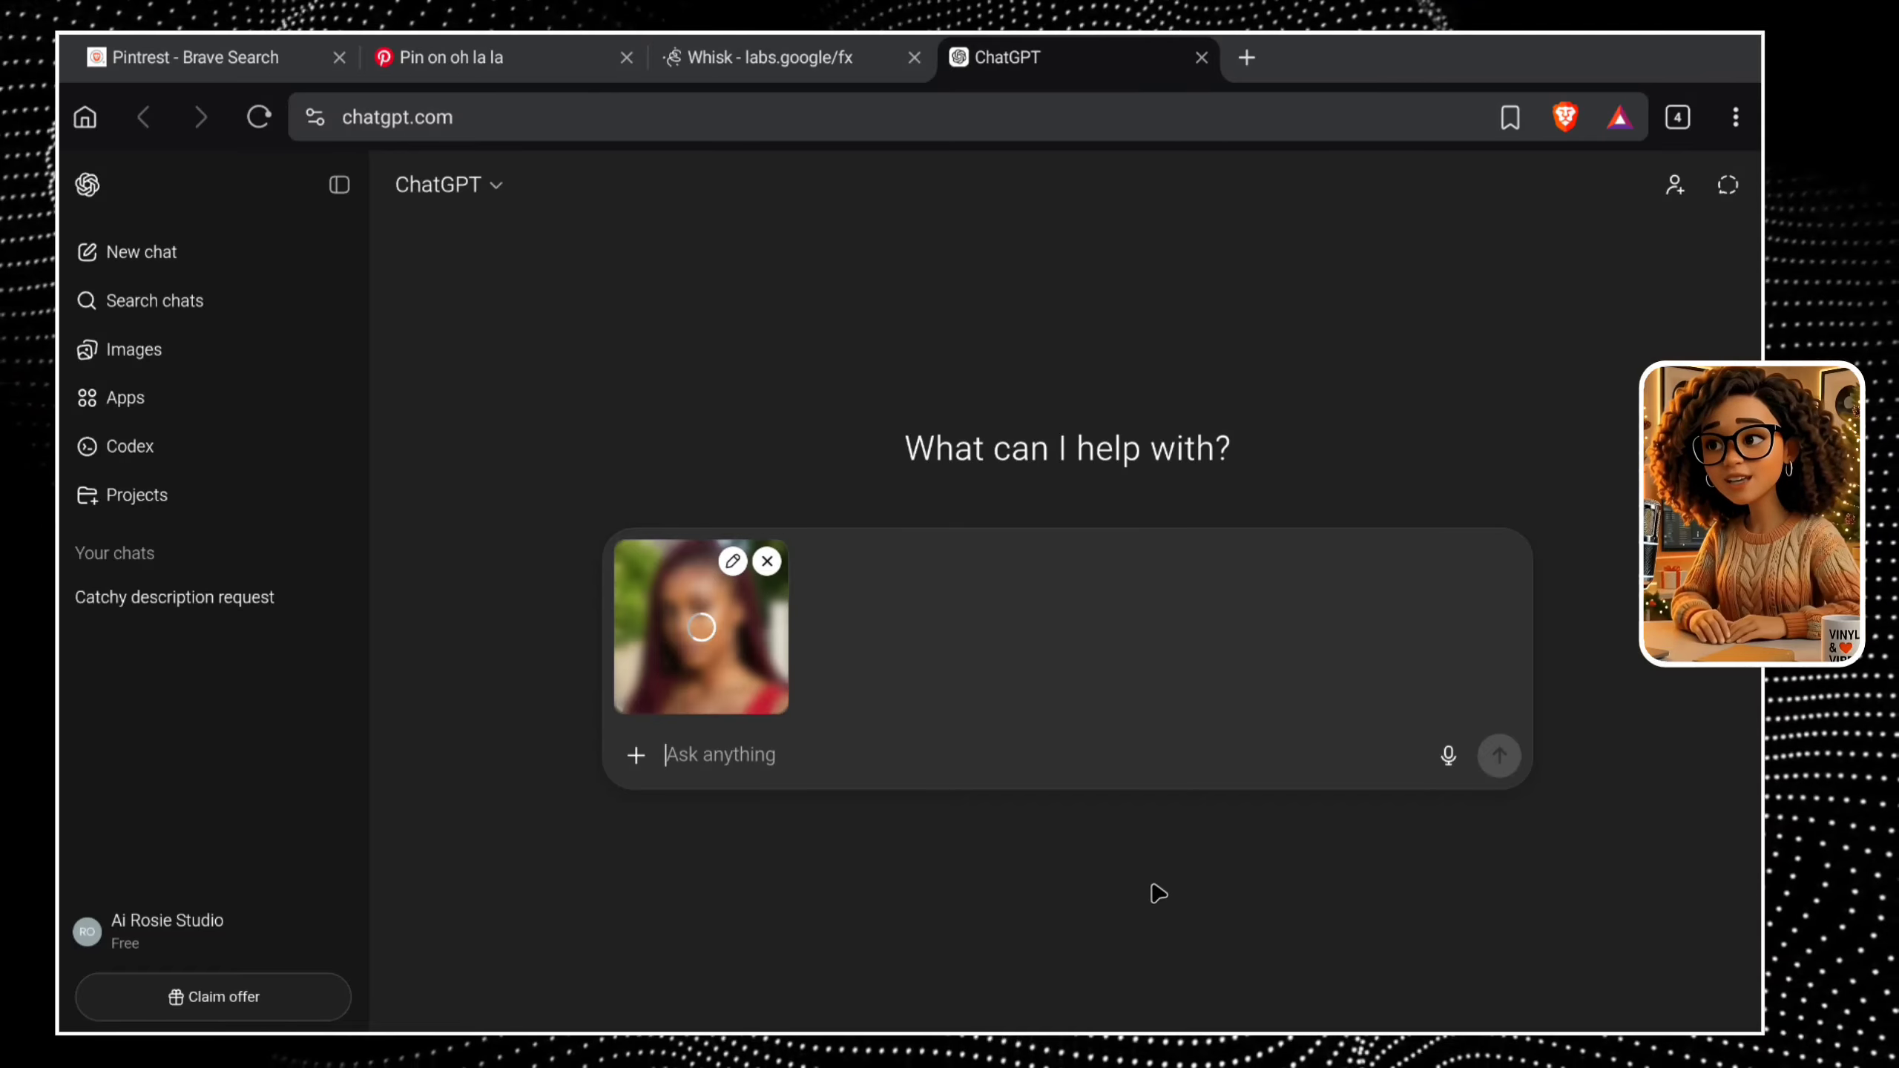
pyautogui.rightClick(886, 559)
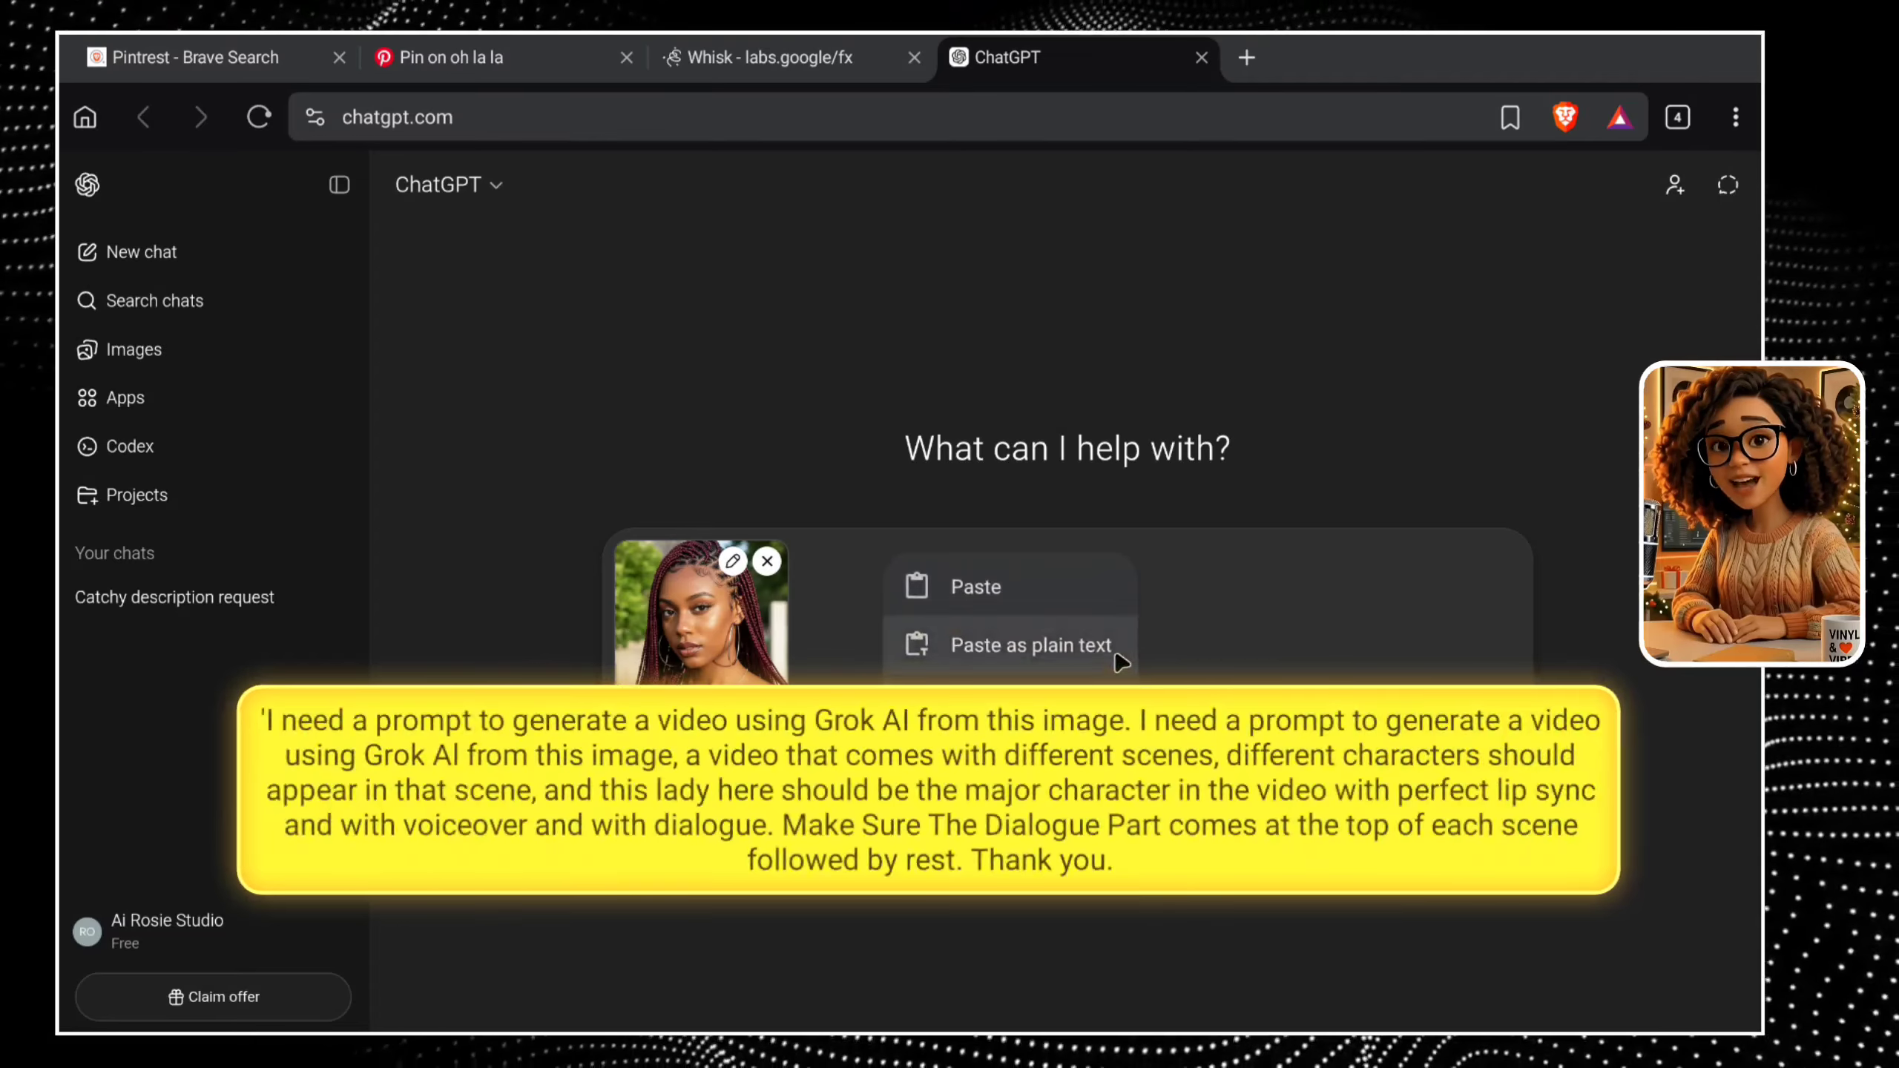
pyautogui.click(1117, 618)
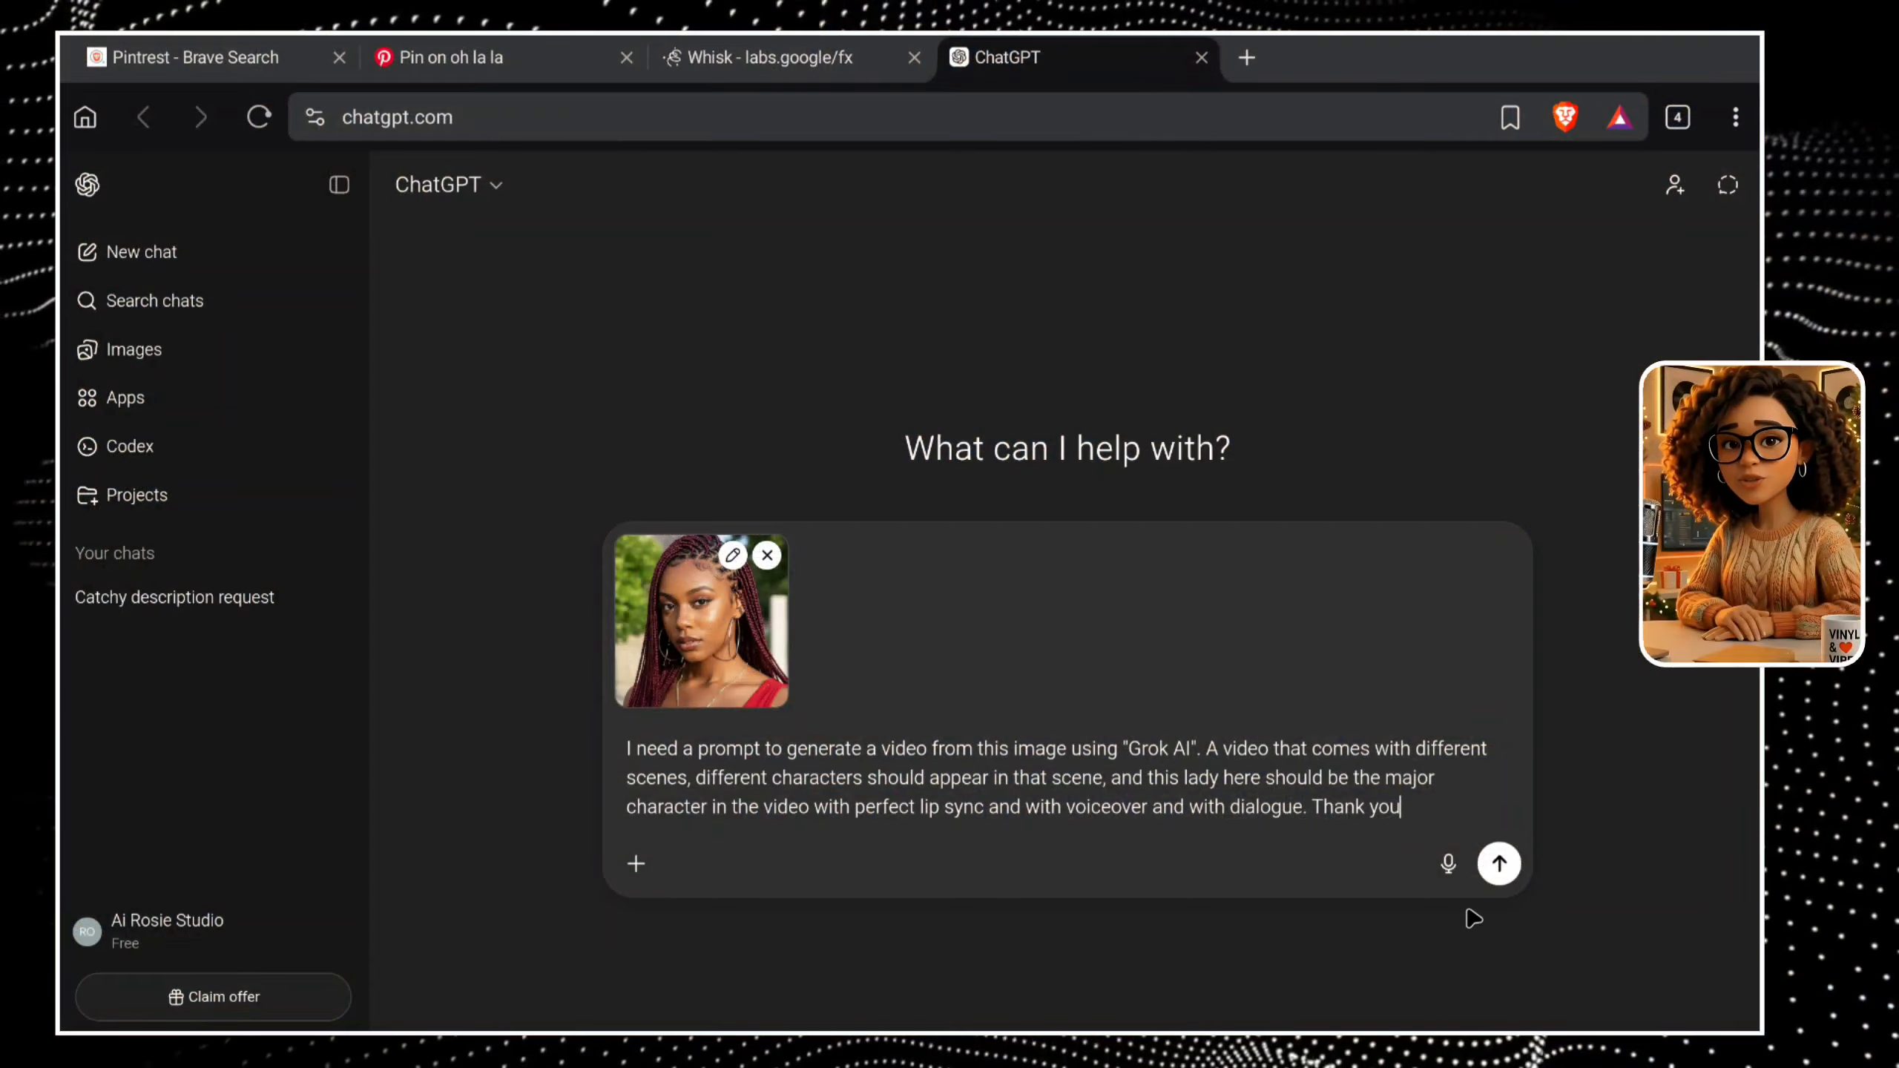
pyautogui.click(1499, 865)
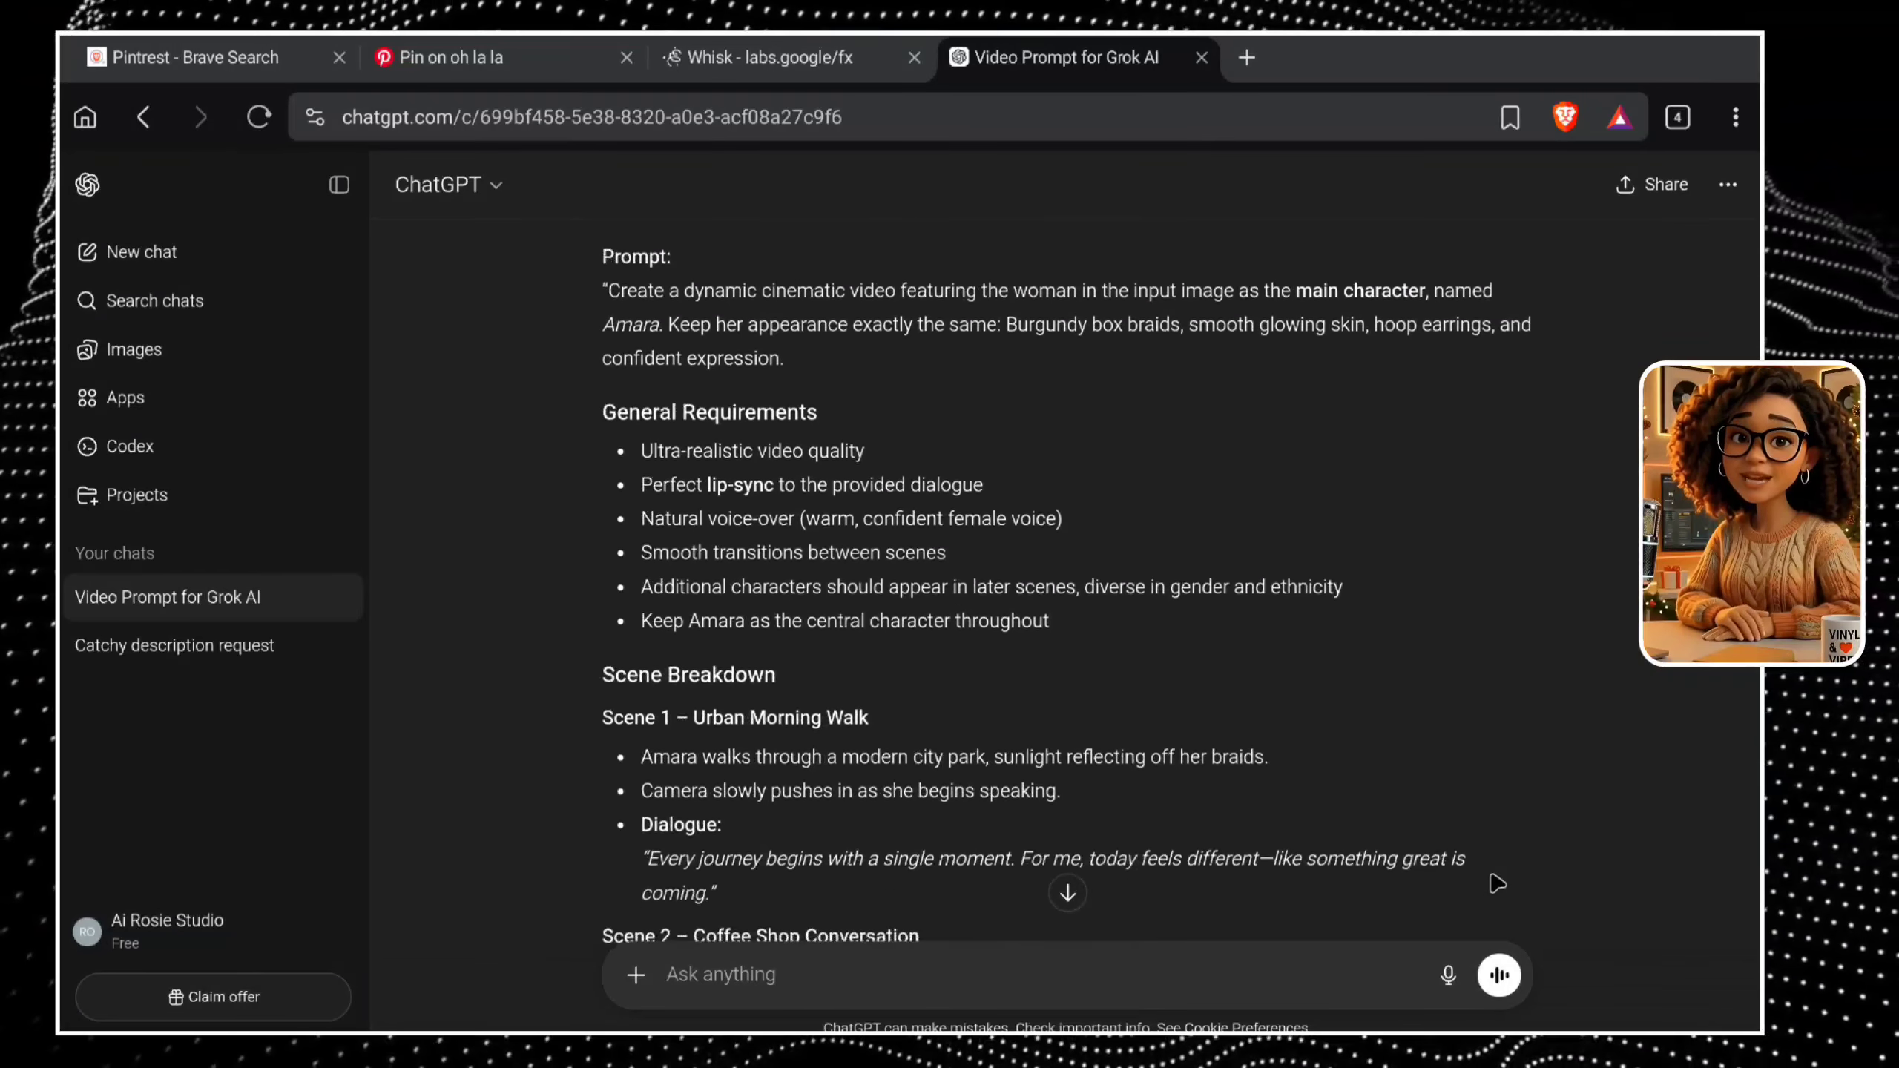
pyautogui.scroll(-6, 1497, 883)
pyautogui.scroll(6, 1497, 883)
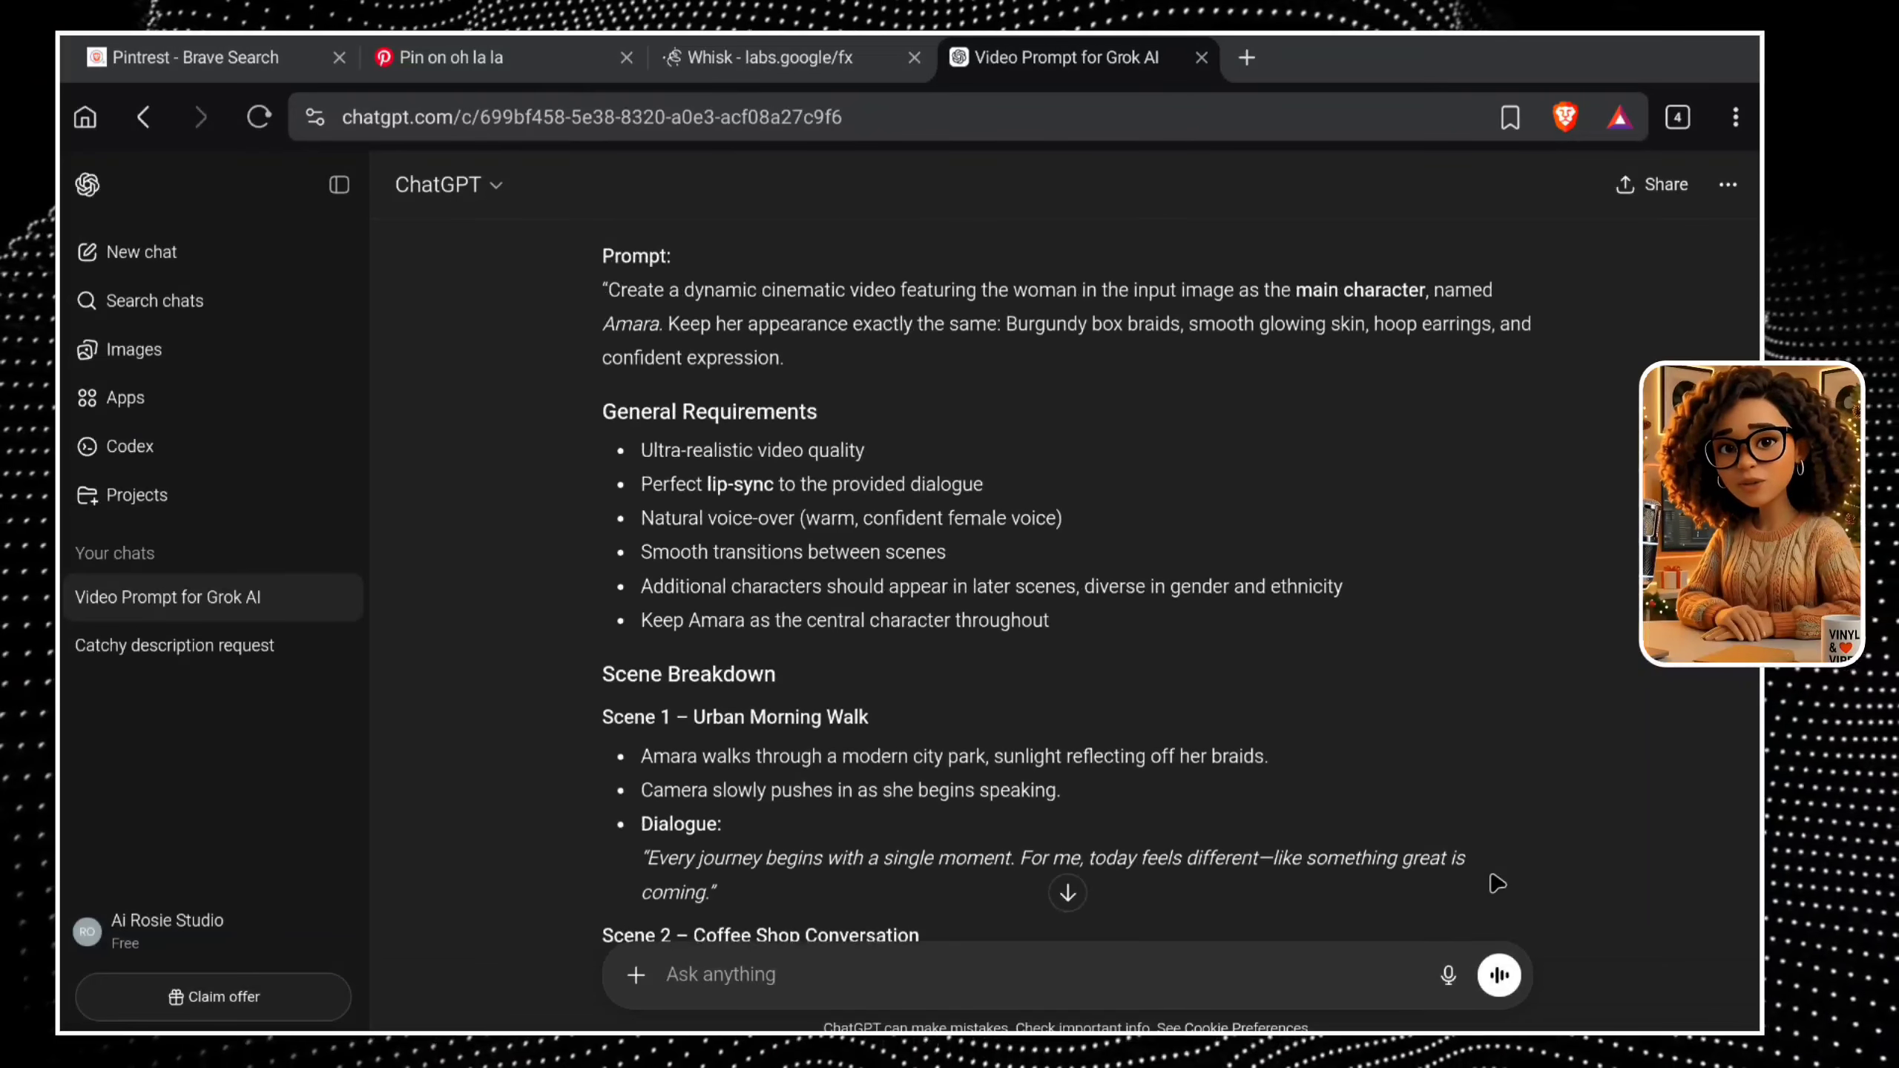
pyautogui.scroll(4, 1497, 883)
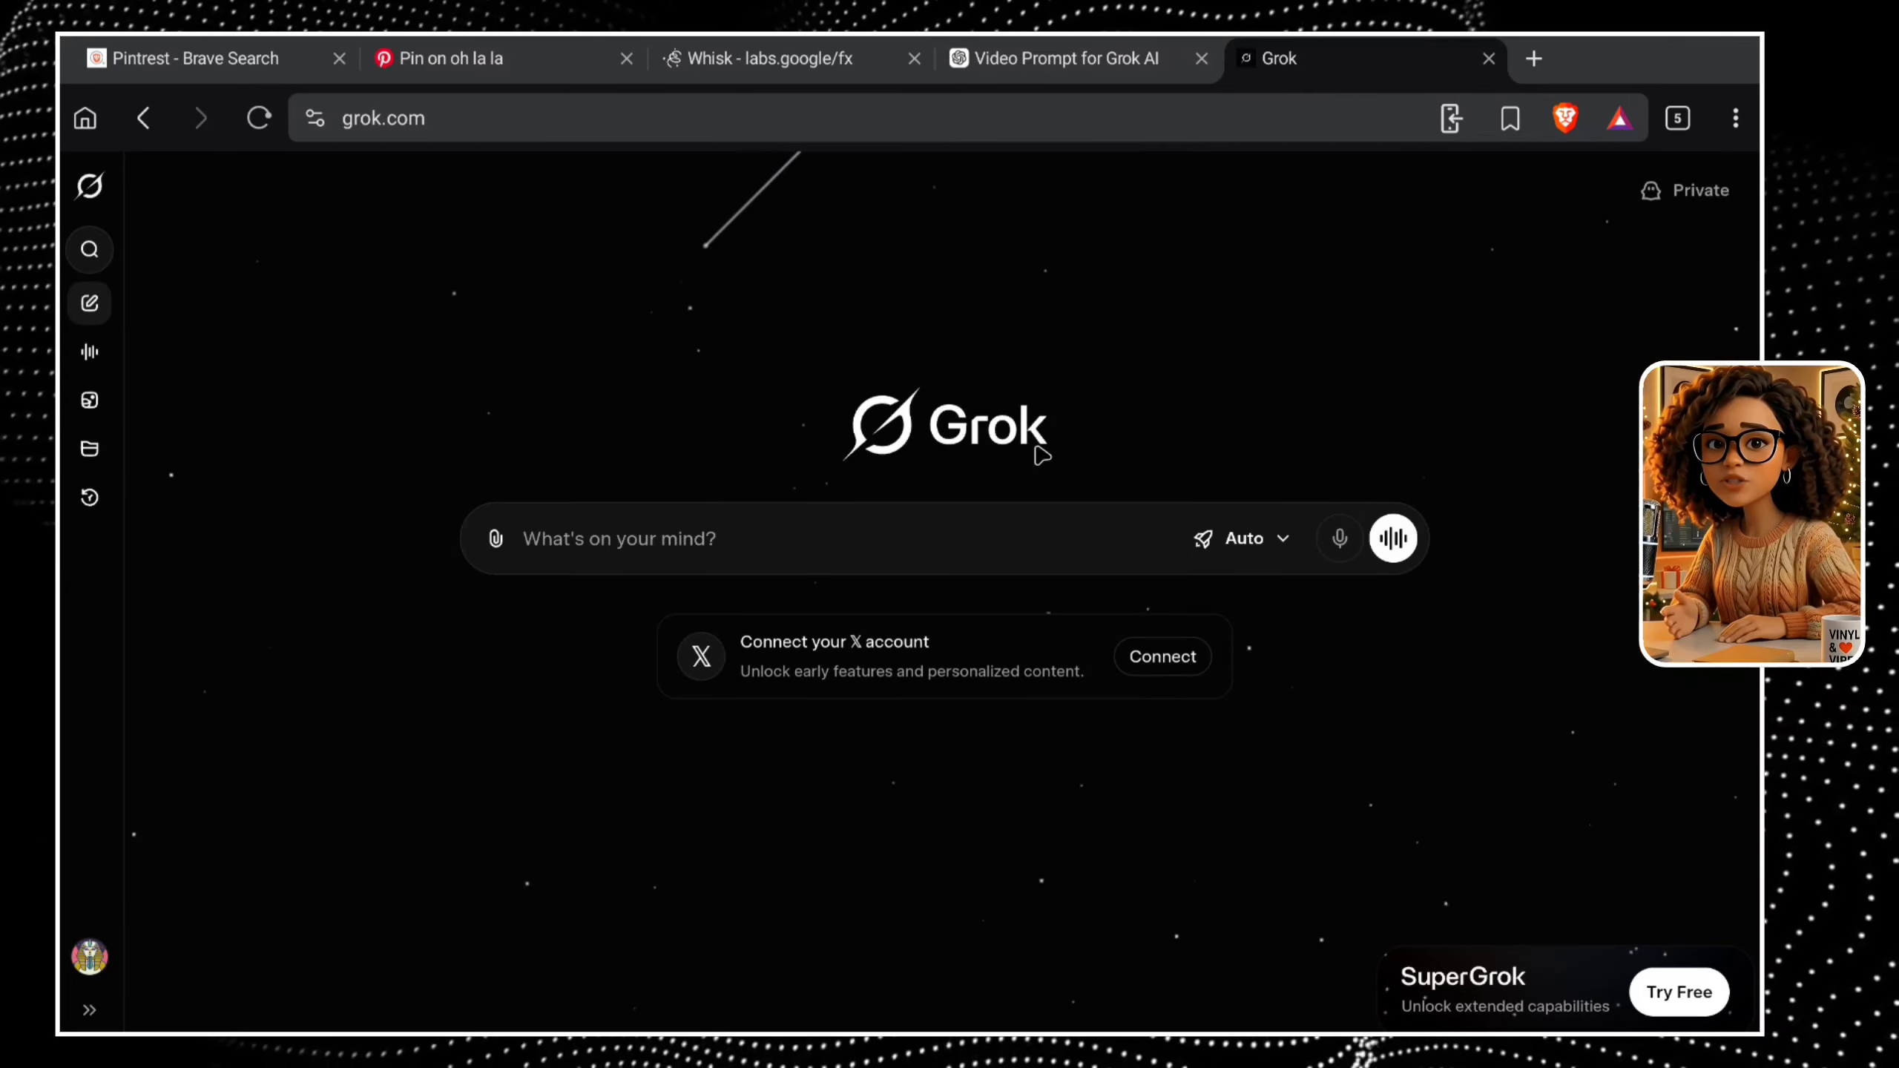
# In Grok, check the Enable Automatic Video Generation option in the behavior settings and close the settings.
pyautogui.click(89, 956)
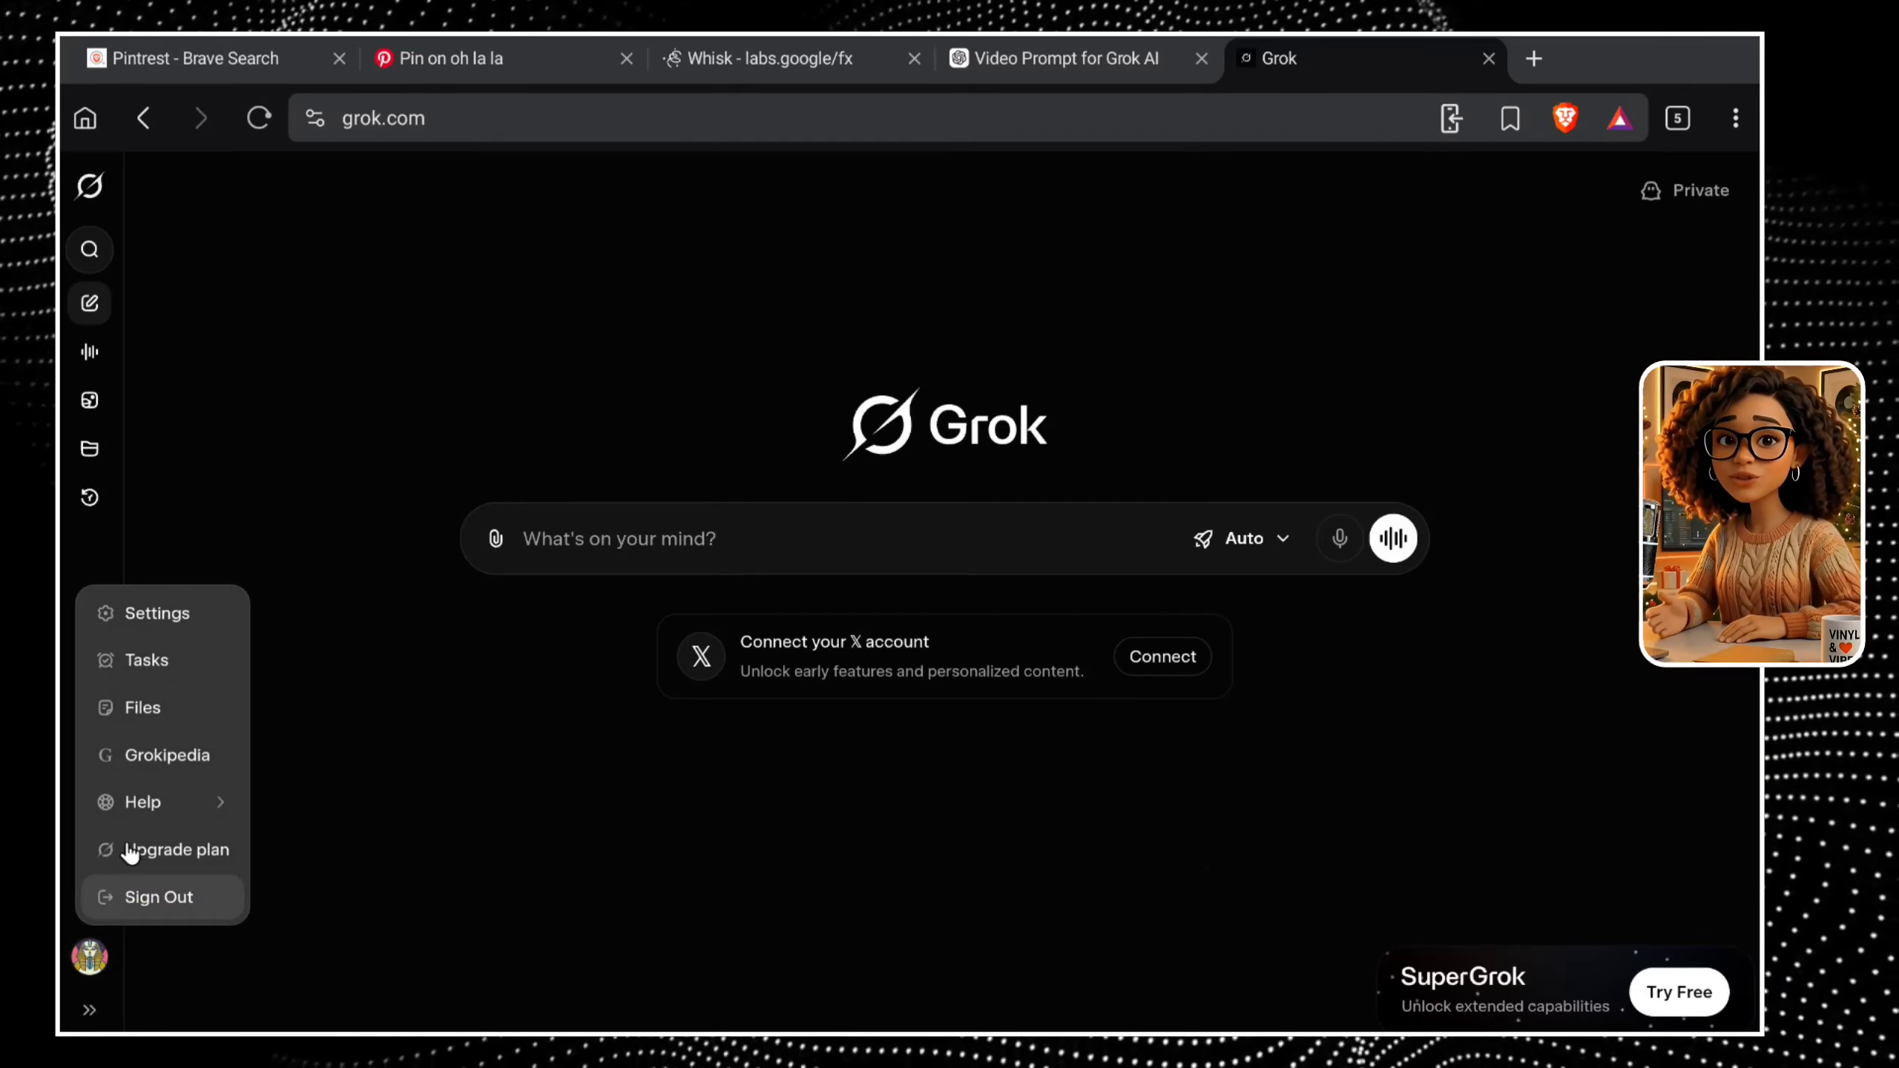
pyautogui.click(209, 612)
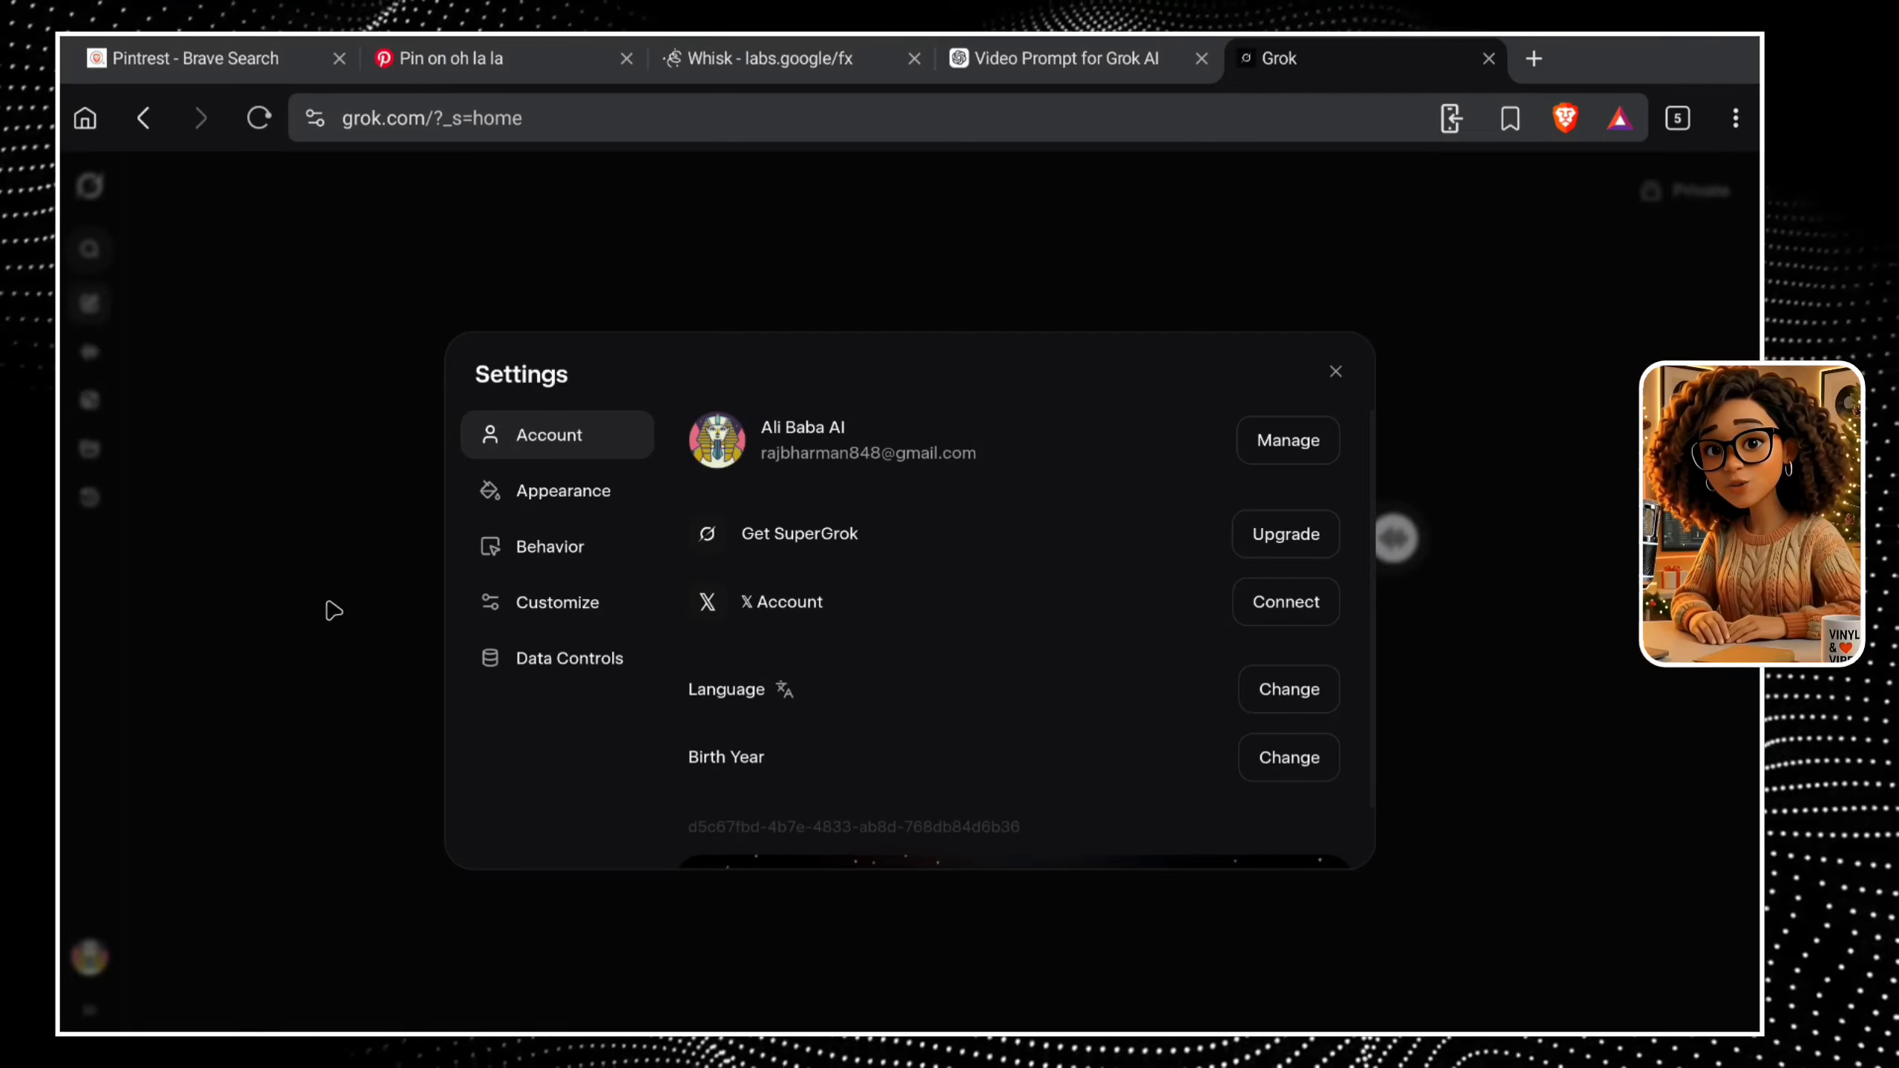
pyautogui.click(490, 552)
pyautogui.scroll(-2, 700, 602)
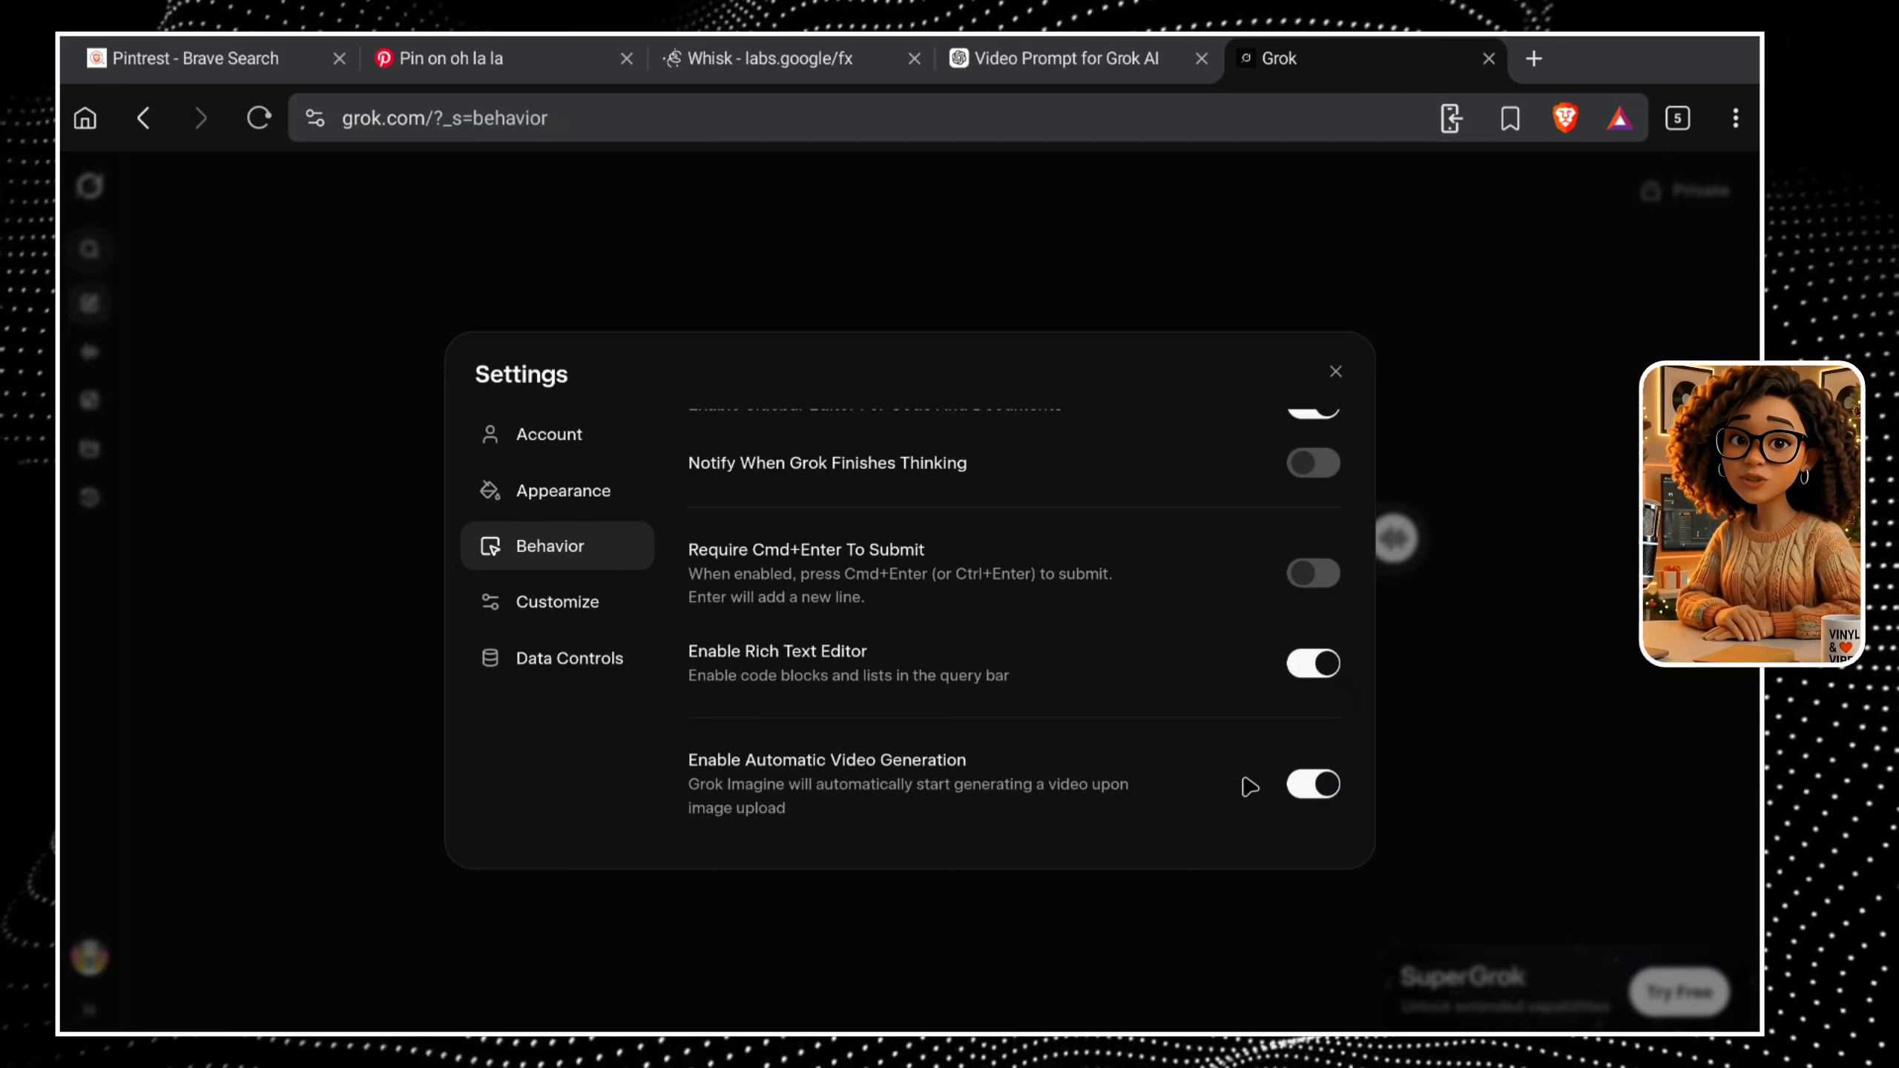
pyautogui.click(1336, 374)
# Open Grok Imagine and set the video aspect ratio to 16:9.
pyautogui.click(90, 402)
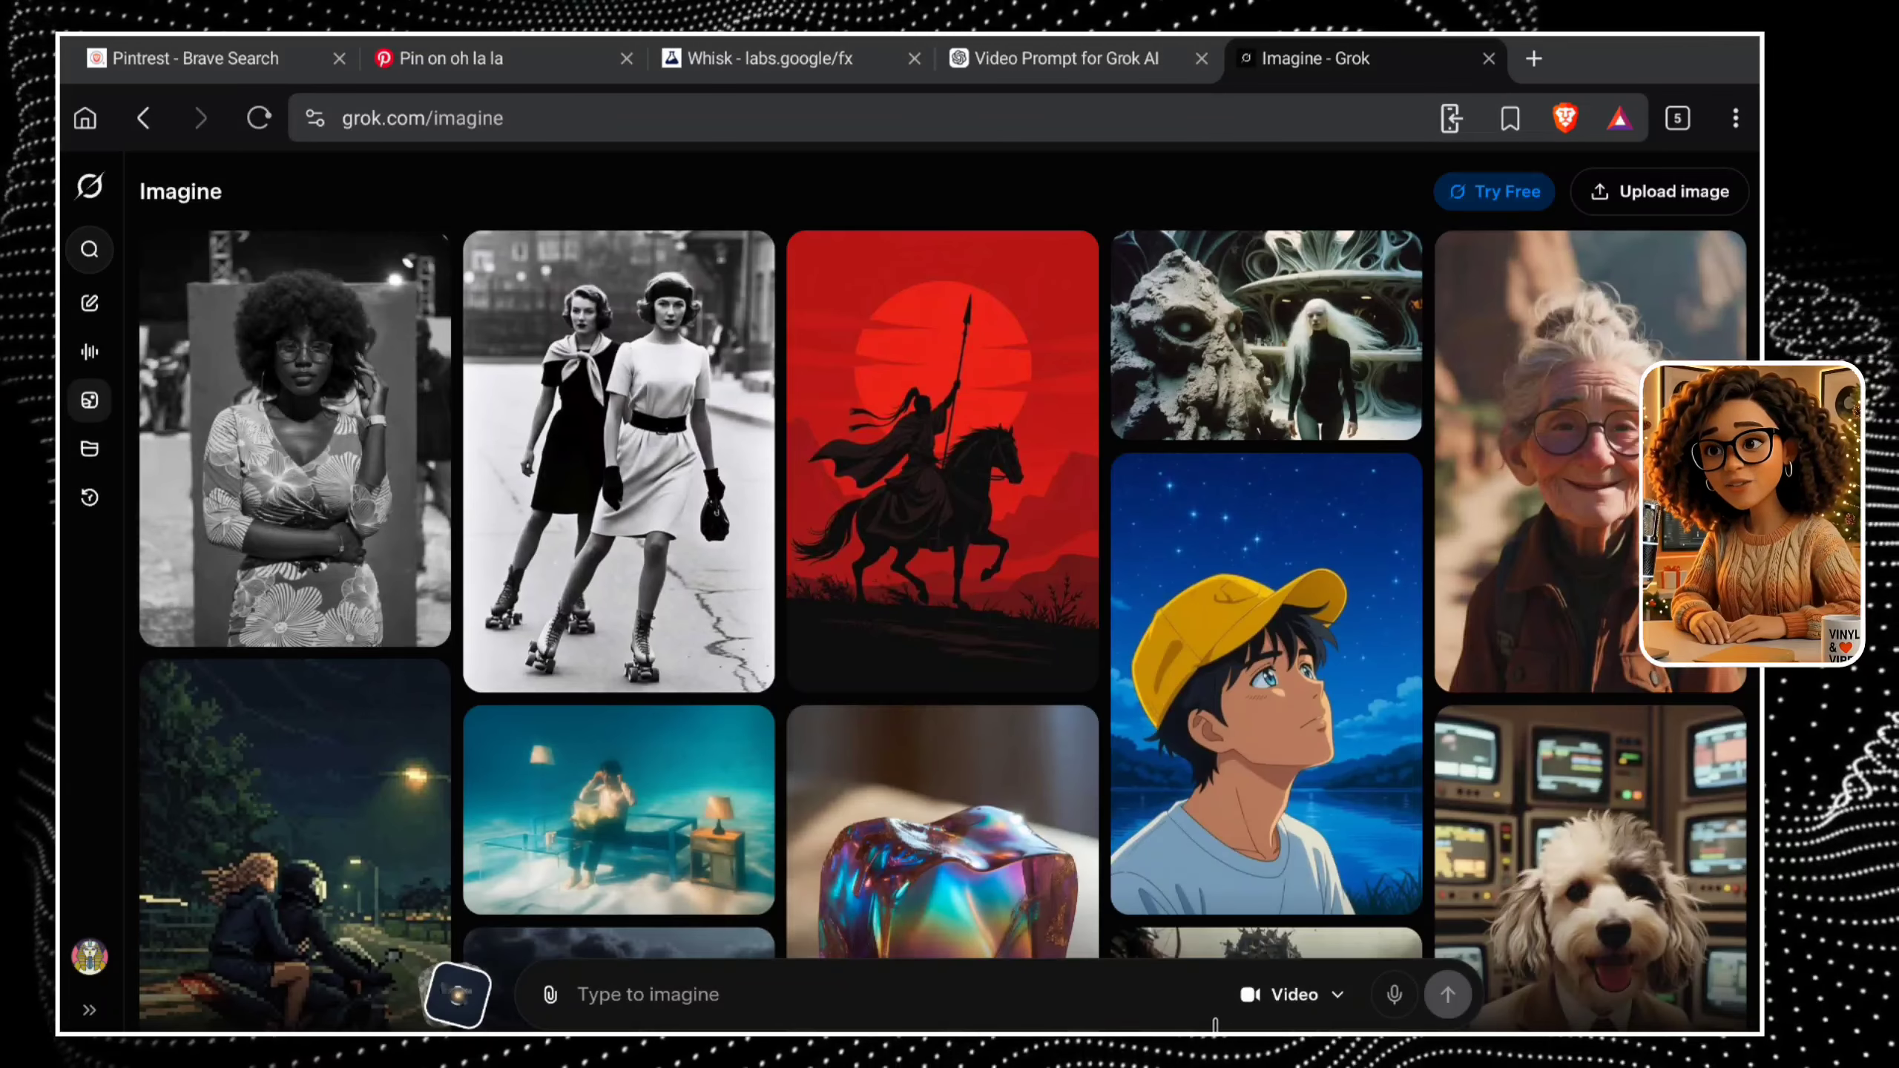
pyautogui.click(1292, 994)
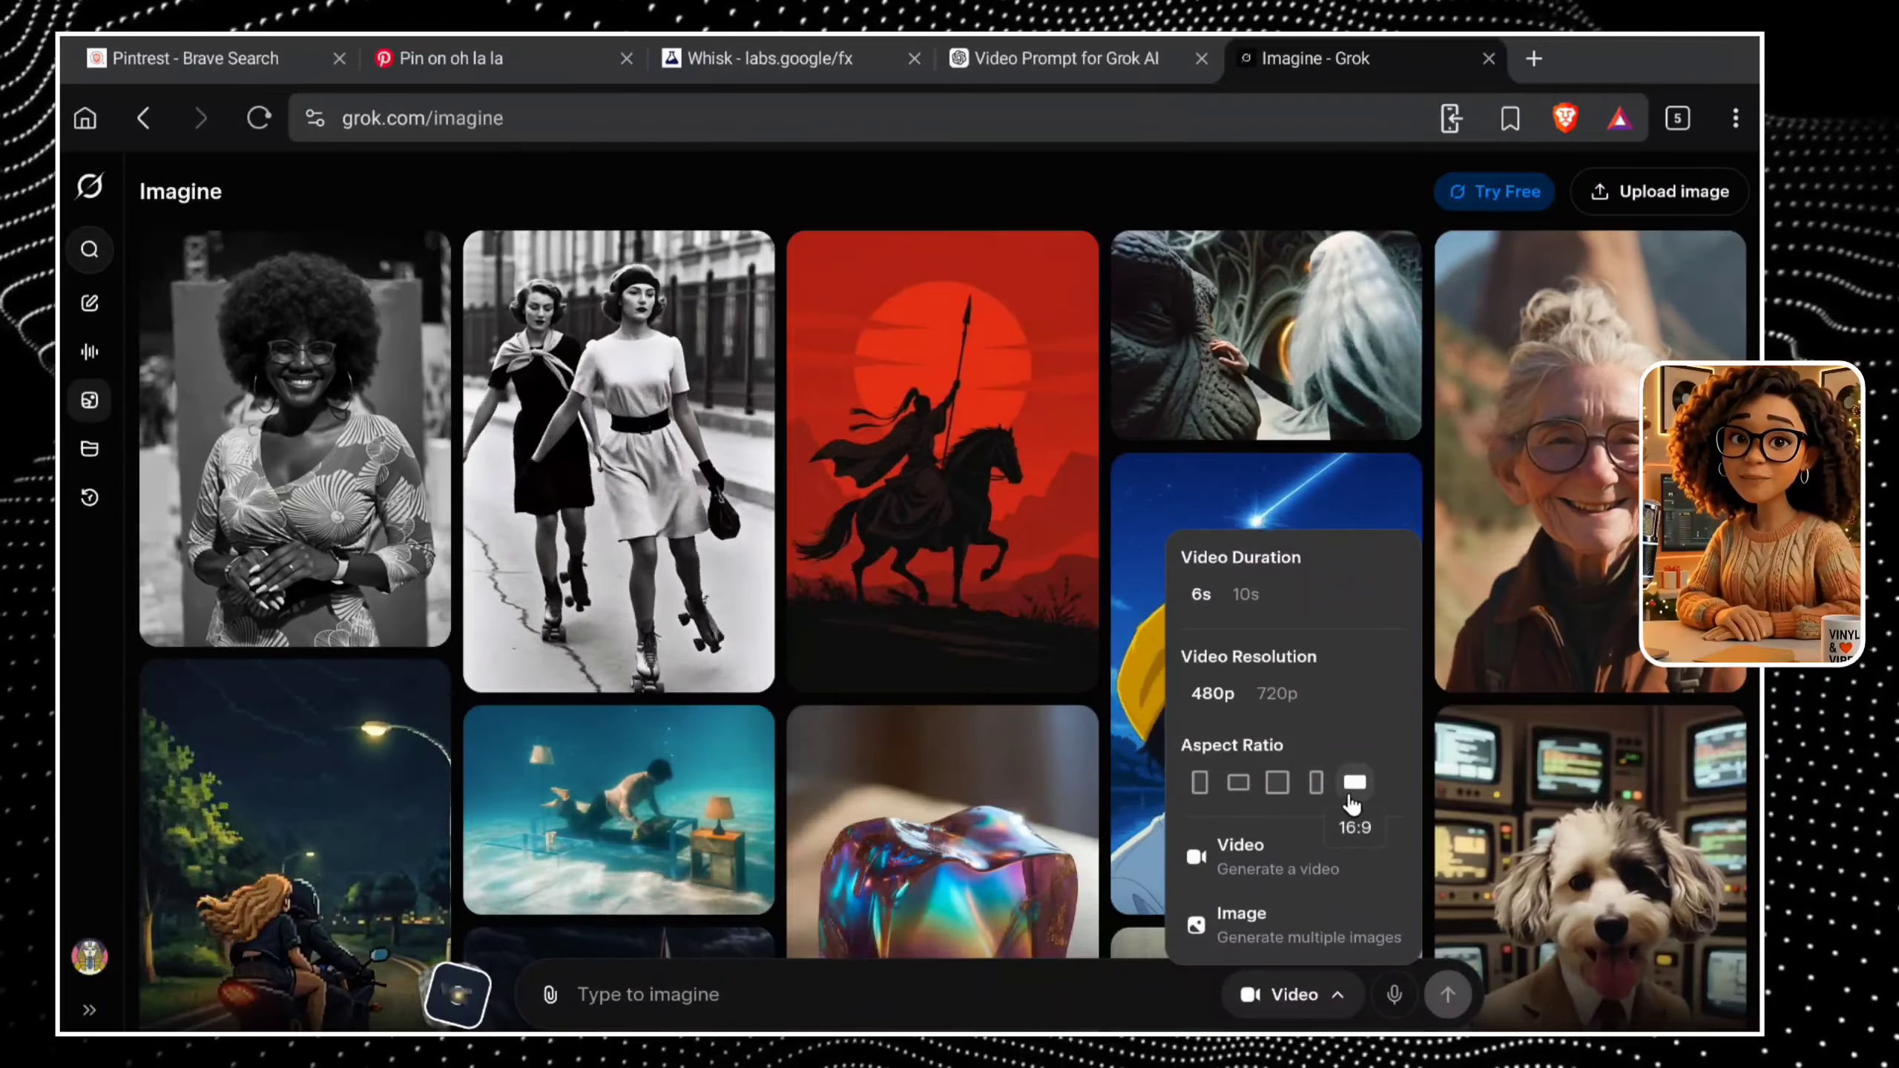
pyautogui.click(1354, 784)
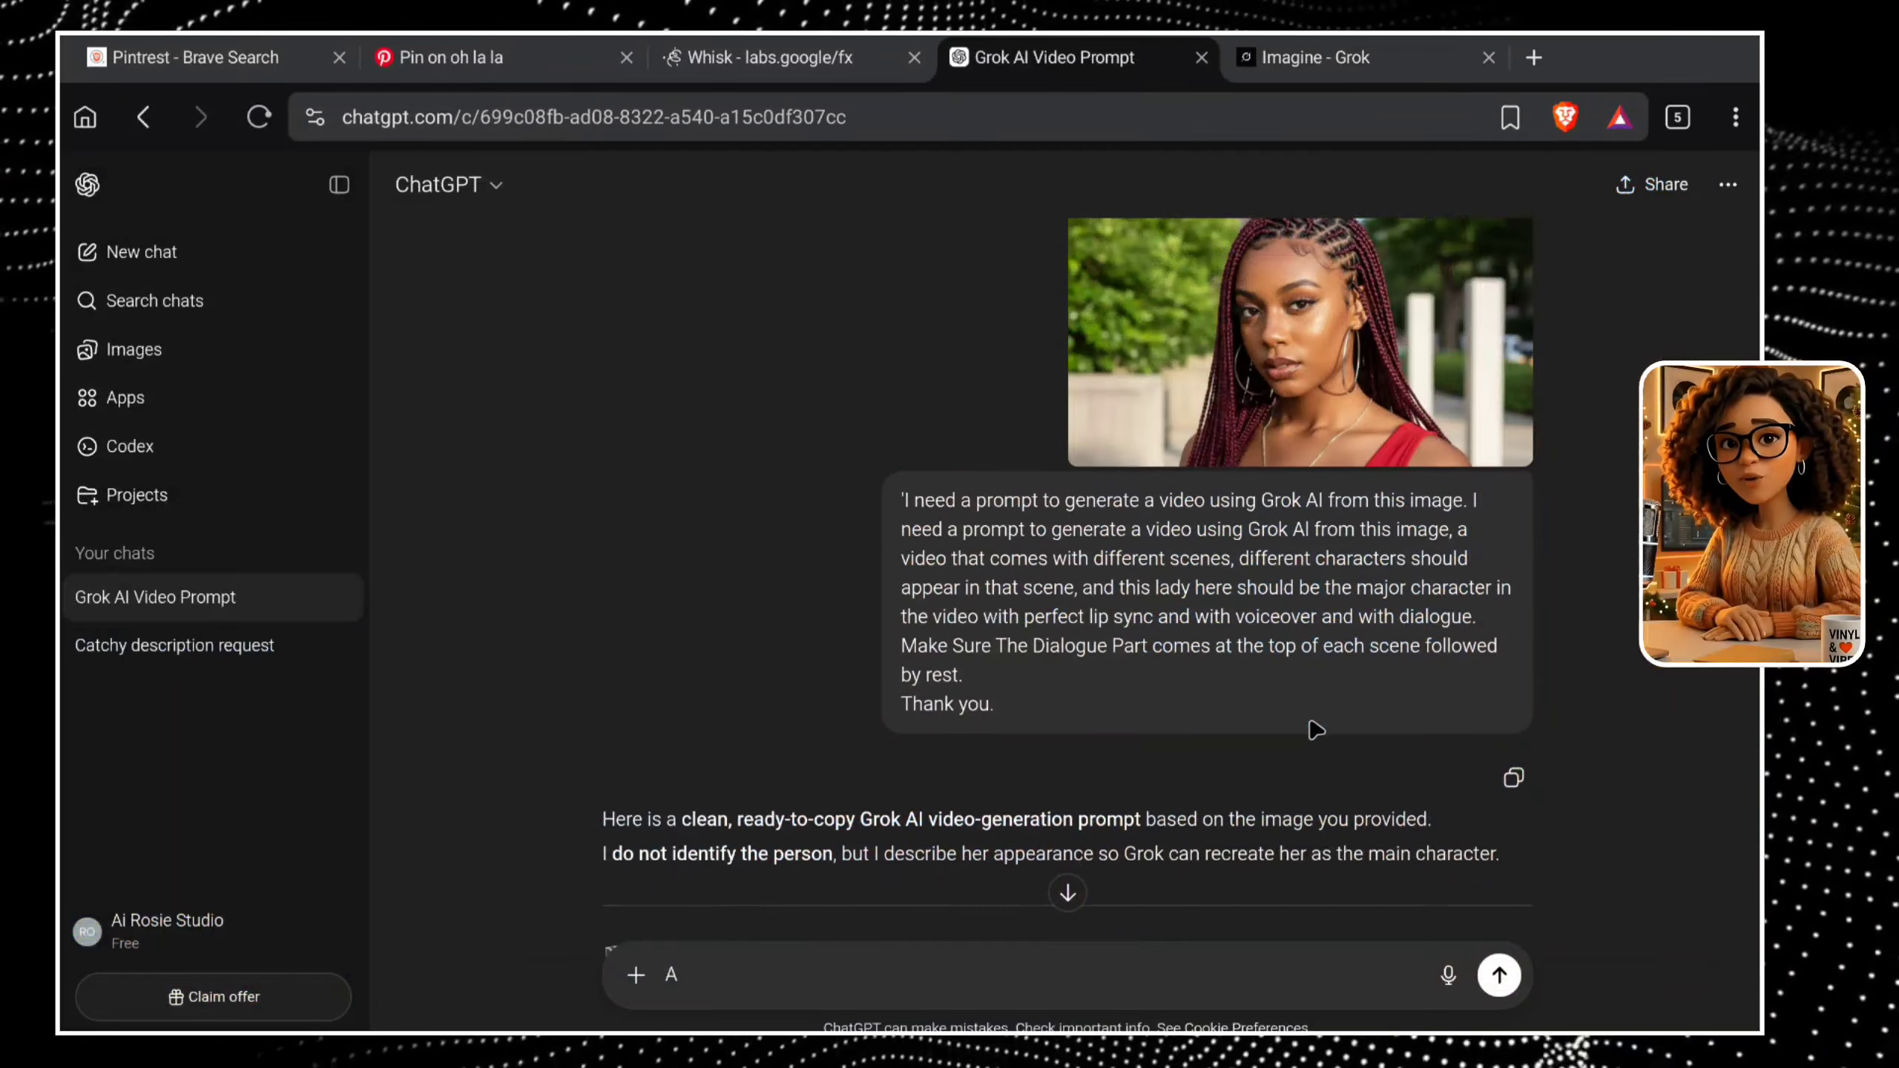
# Copy the main character description and video style from the ChatGPT answer into the Grok Imagine prompt for the portrait.
pyautogui.scroll(-5, 1313, 729)
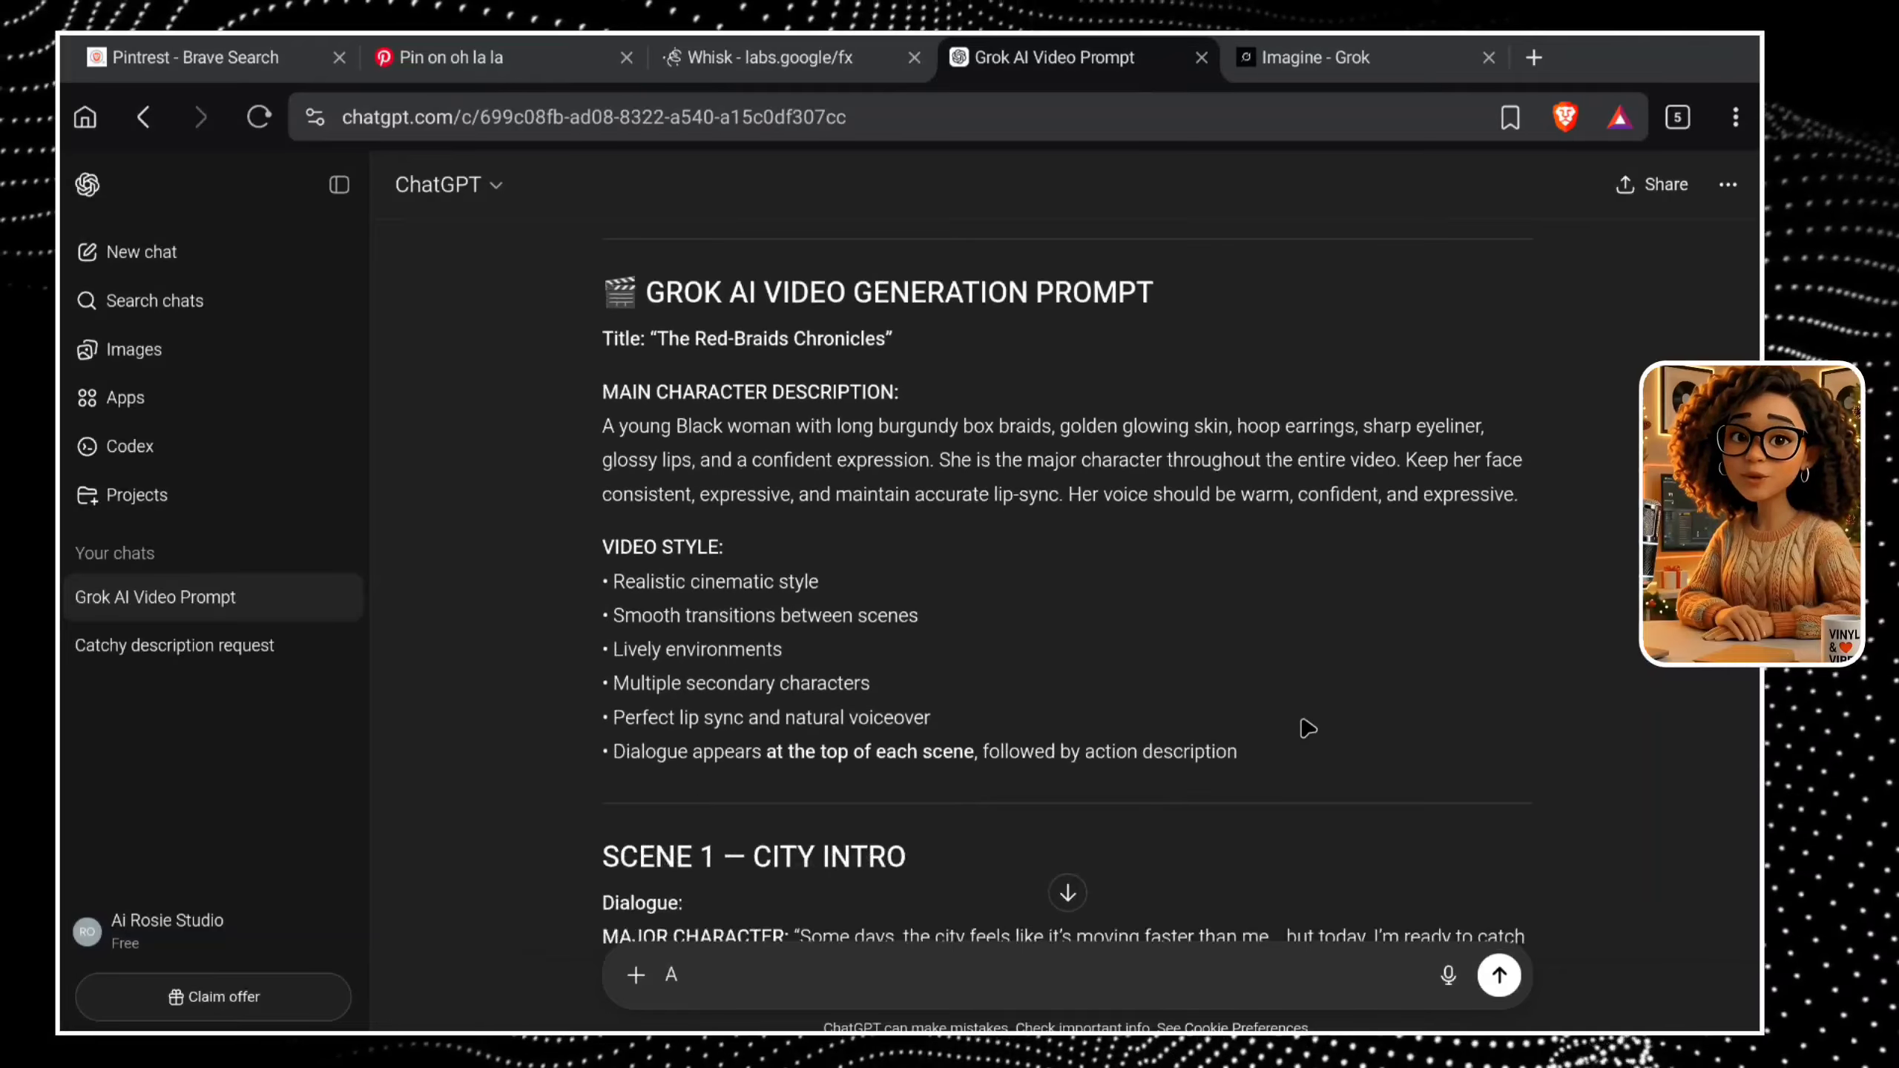
pyautogui.moveTo(815, 631); pyautogui.dragTo(1189, 748)
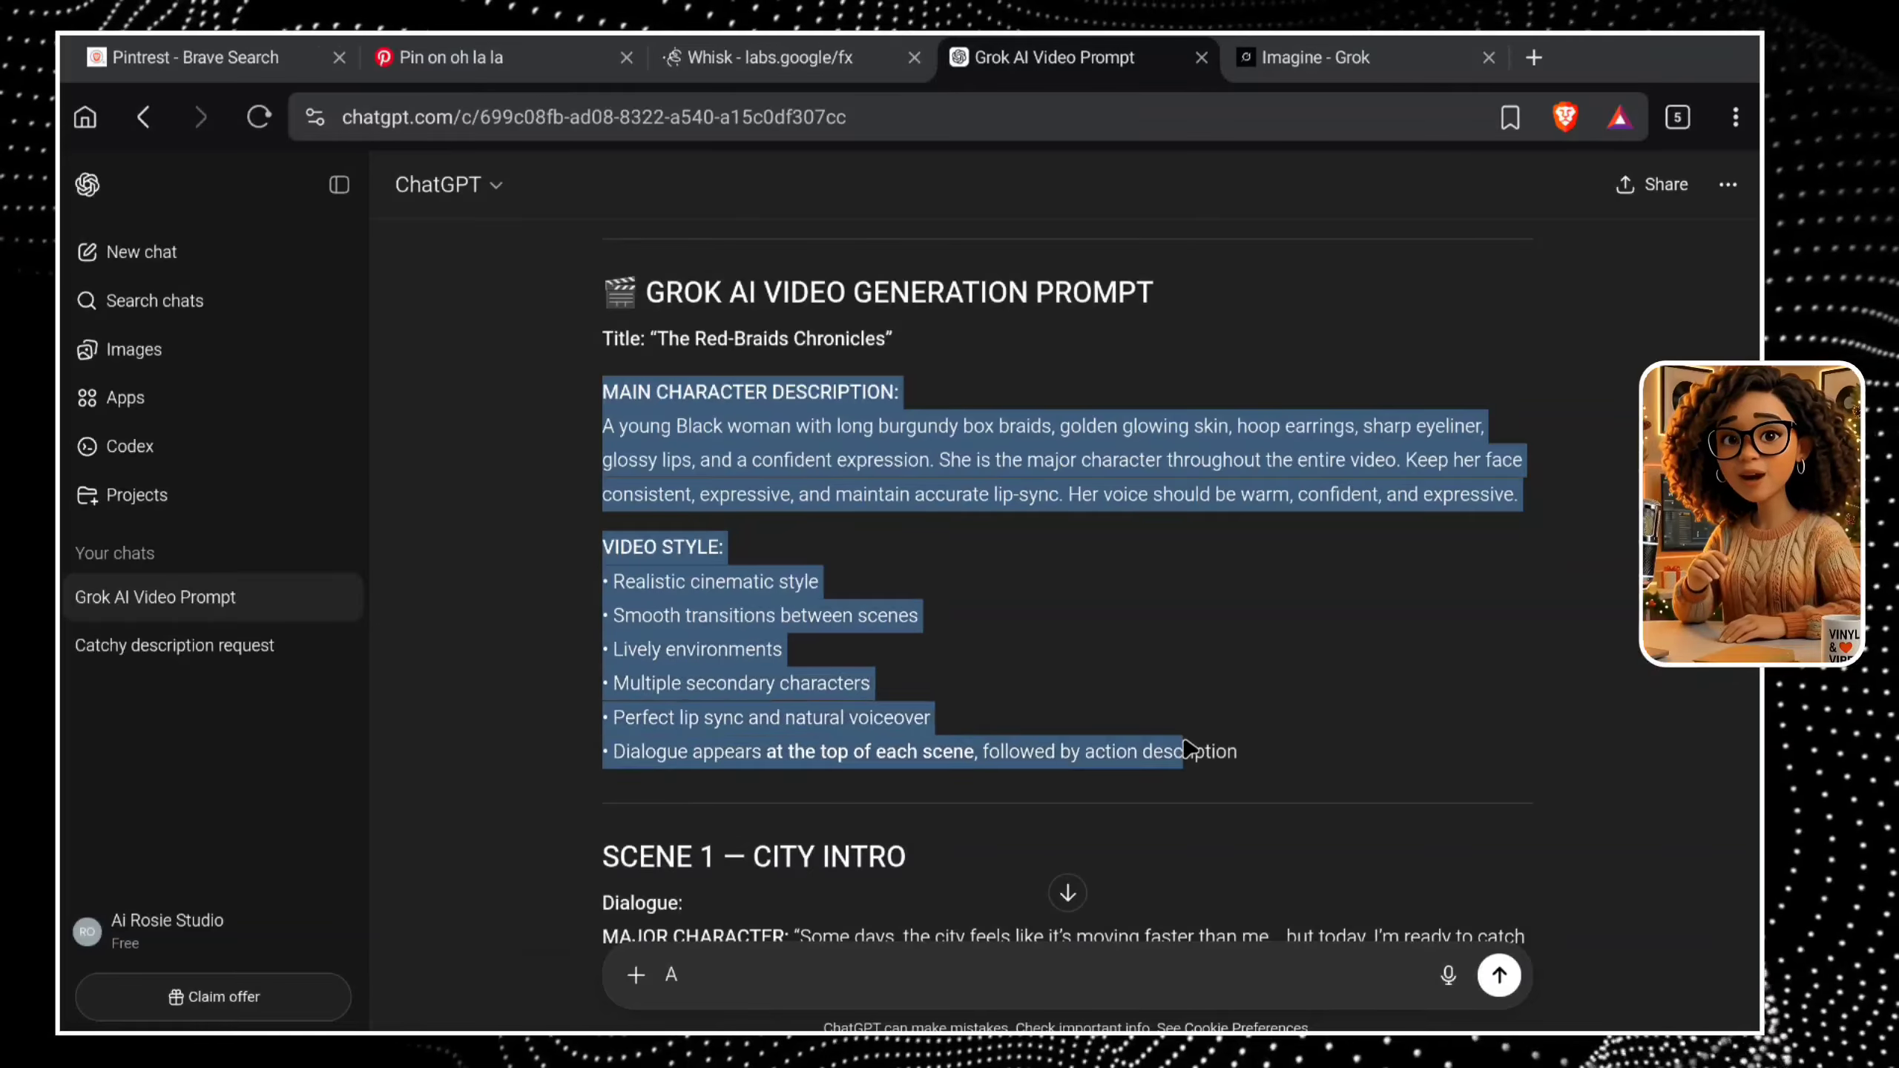
pyautogui.rightClick(1245, 763)
pyautogui.click(1047, 71)
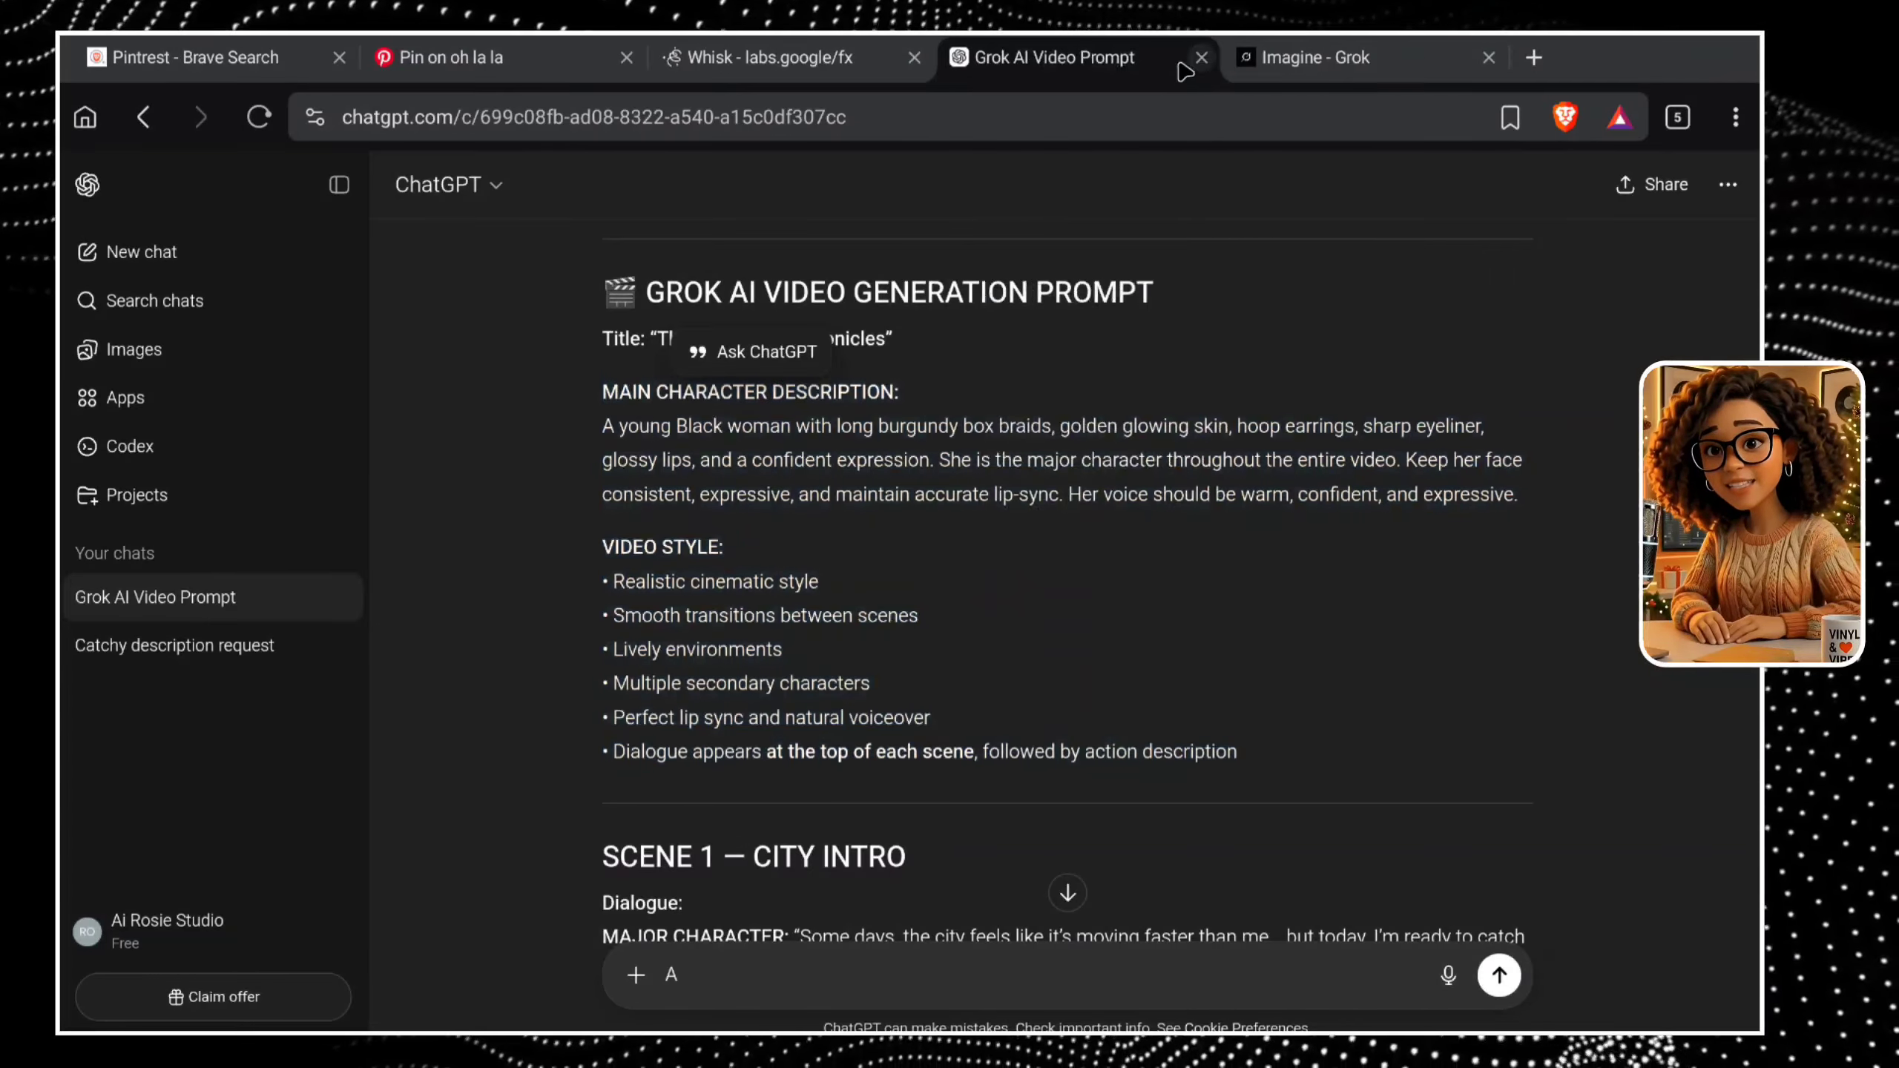
pyautogui.click(1316, 75)
pyautogui.rightClick(777, 898)
pyautogui.click(831, 935)
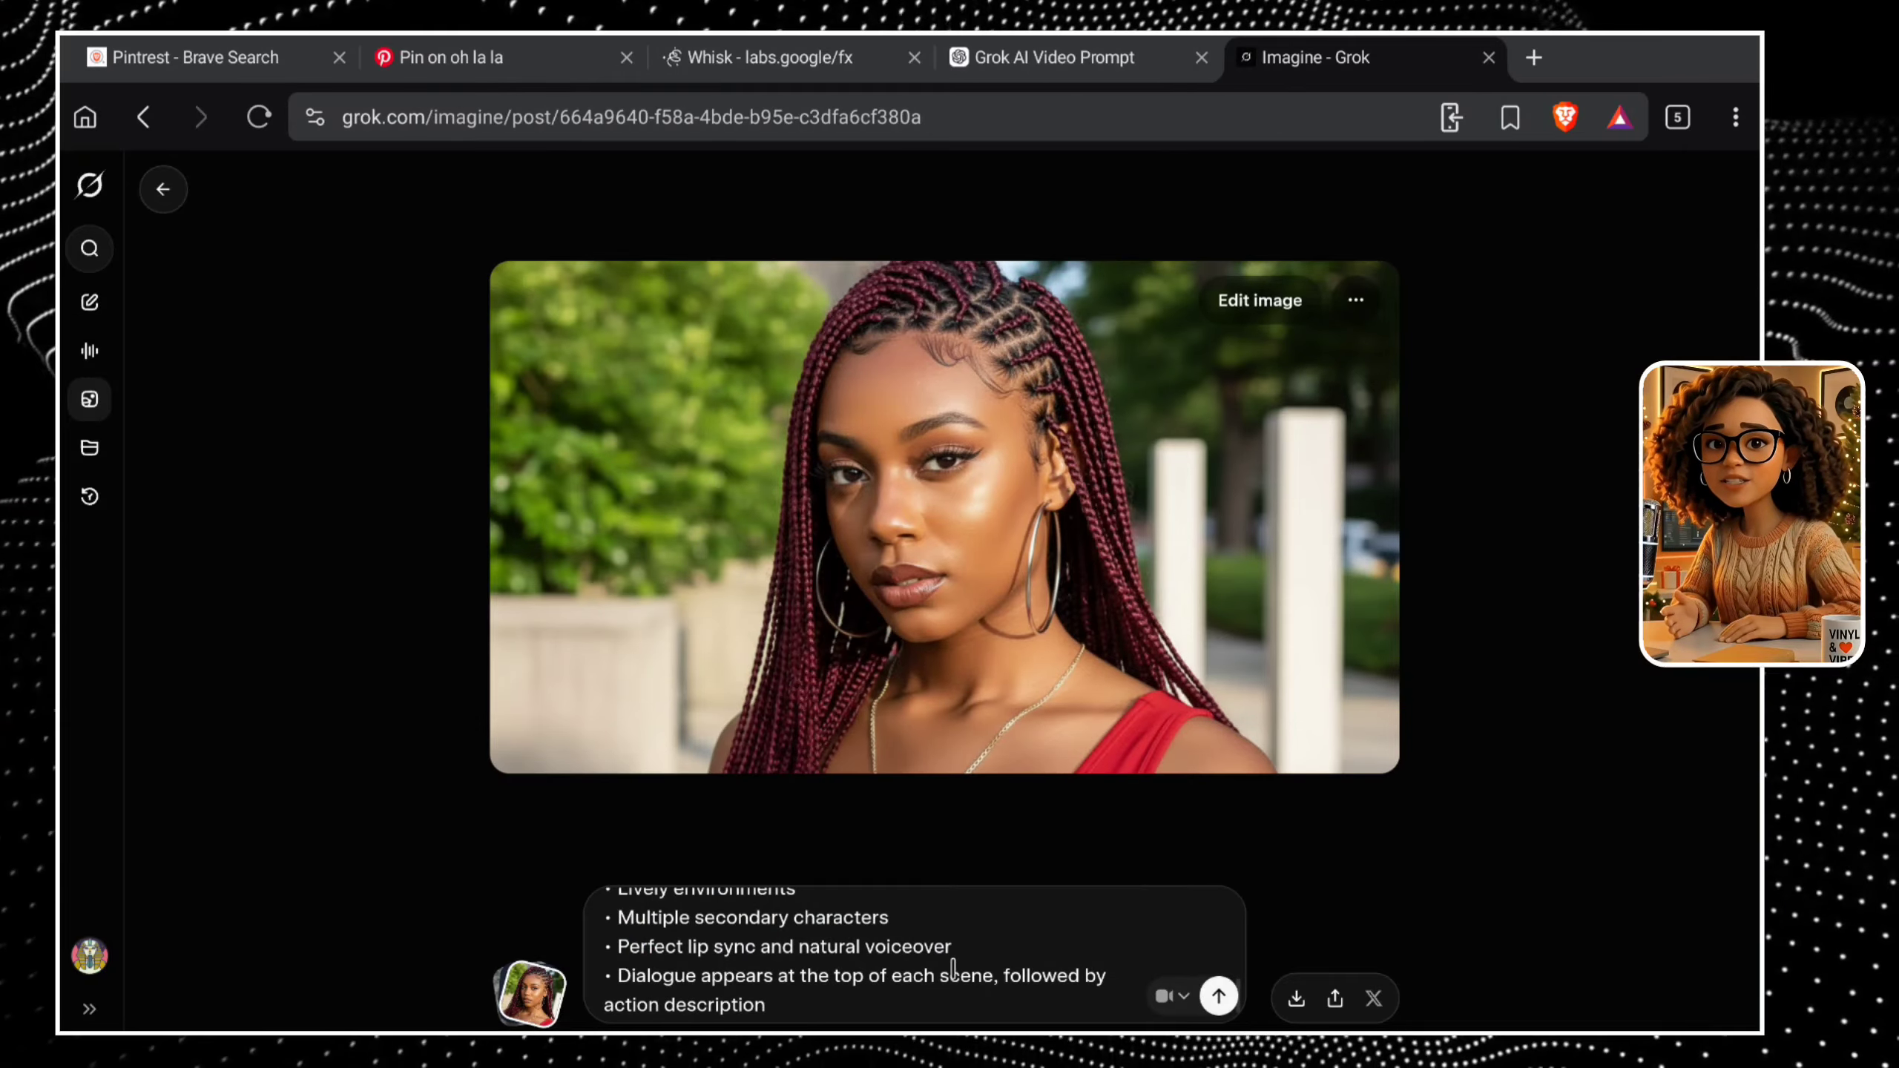
# Copy Scene 1's dialogue and its action and visuals from ChatGPT, and insert them before the main character description in the Grok prompt.
pyautogui.scroll(10, 952, 970)
pyautogui.click(1047, 57)
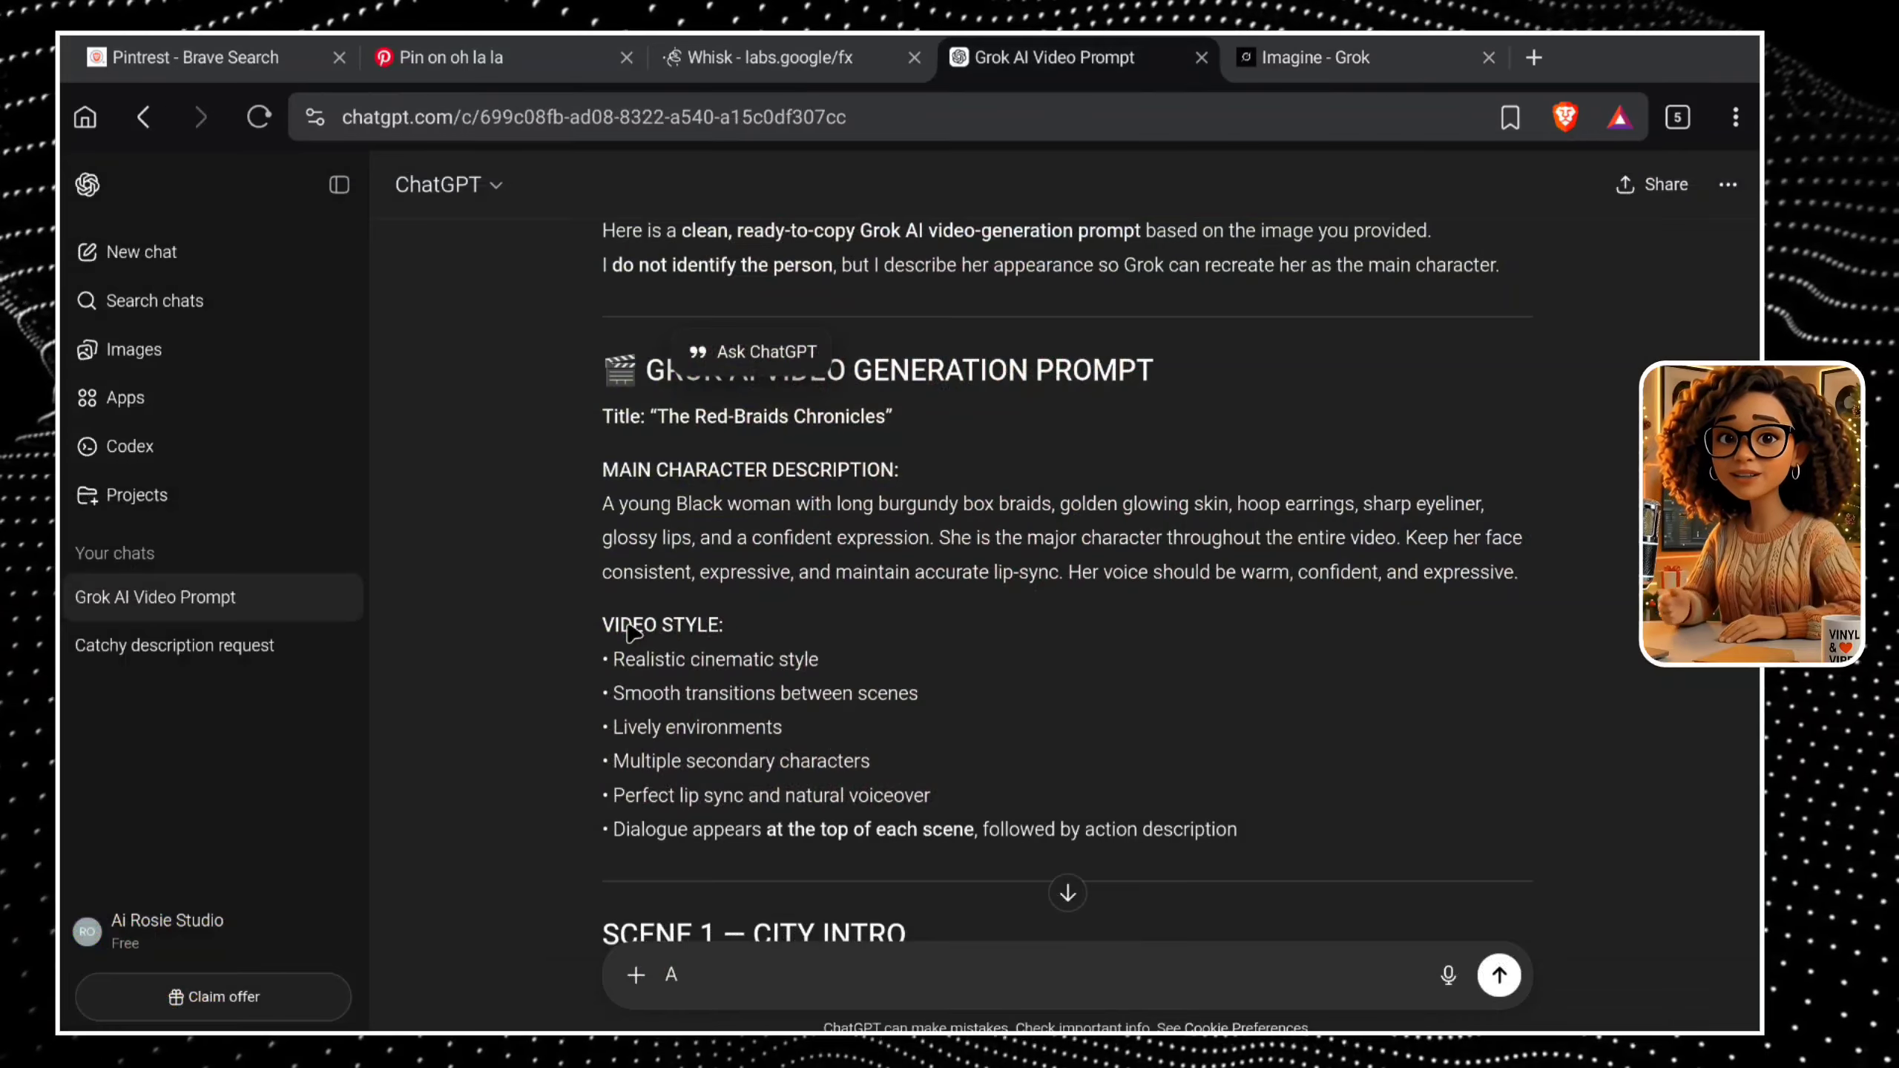
pyautogui.scroll(-5, 627, 527)
pyautogui.moveTo(604, 439); pyautogui.dragTo(971, 665)
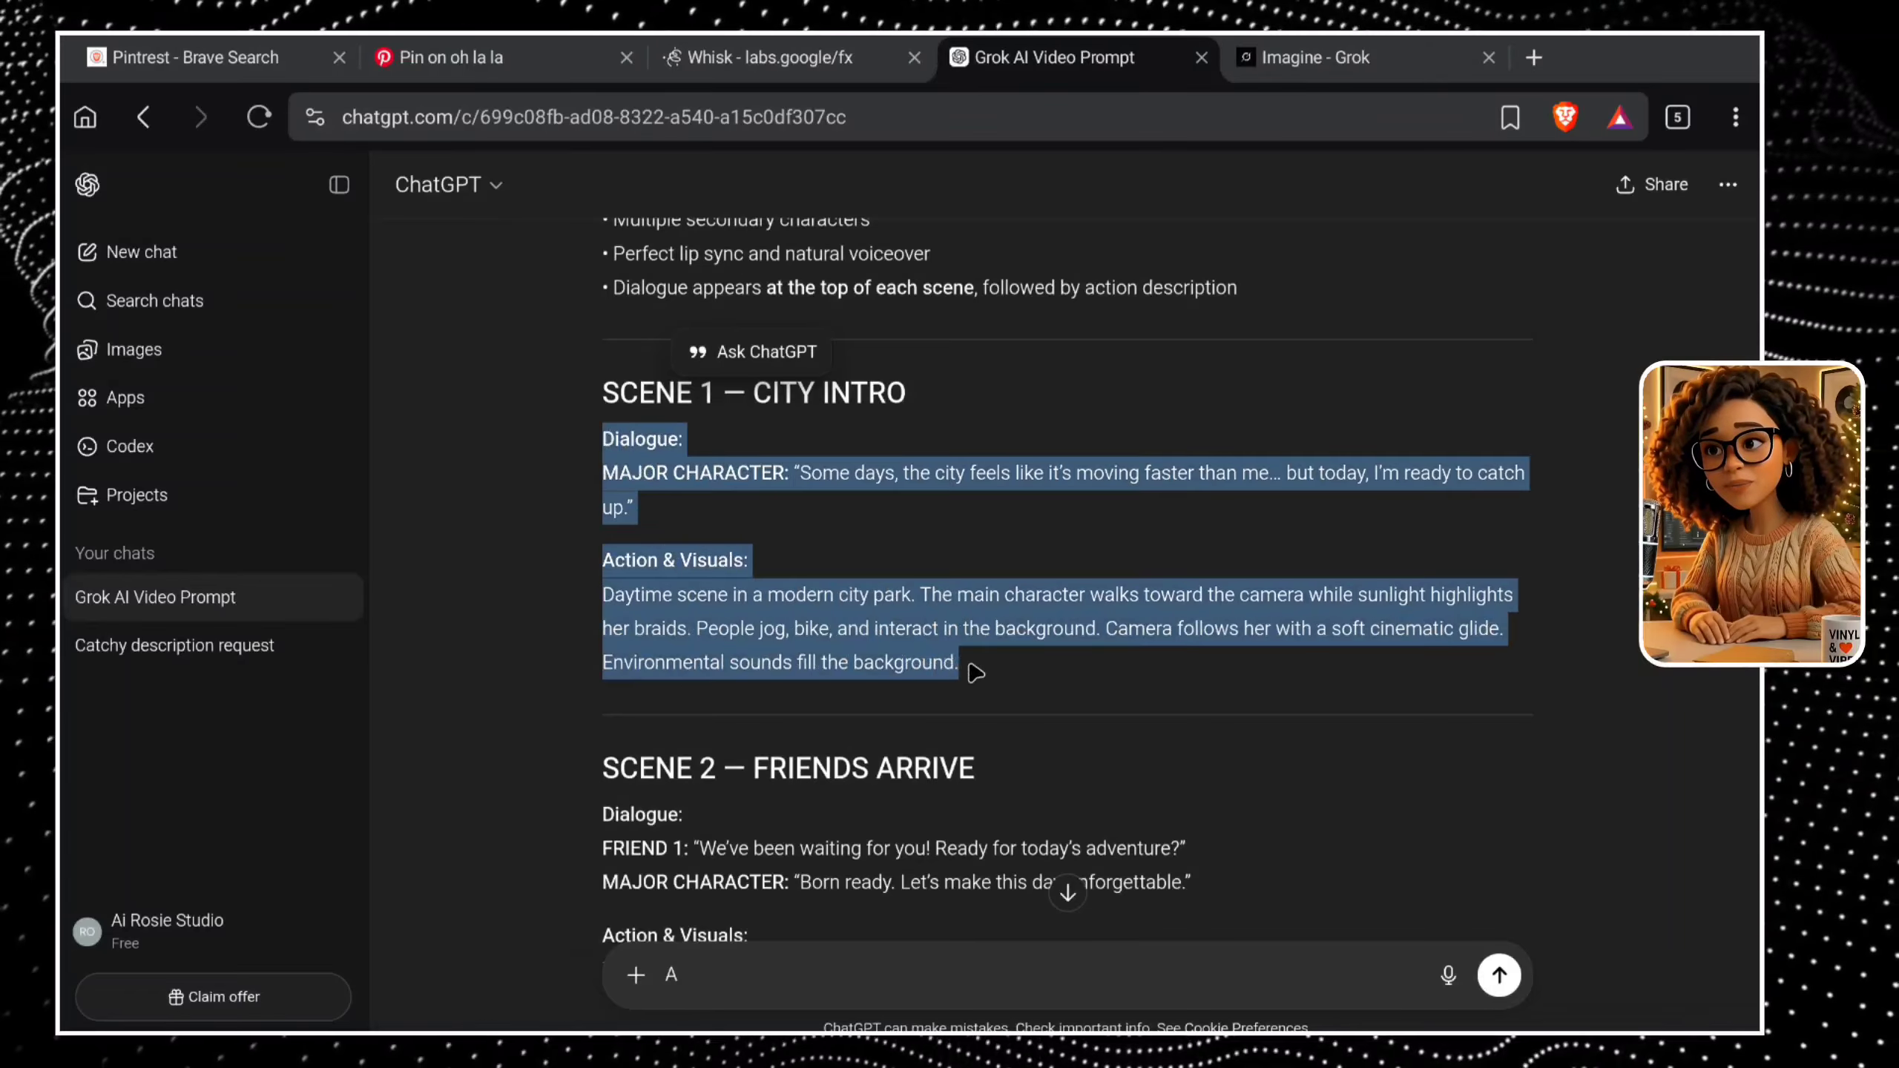
pyautogui.rightClick(736, 413)
pyautogui.click(860, 94)
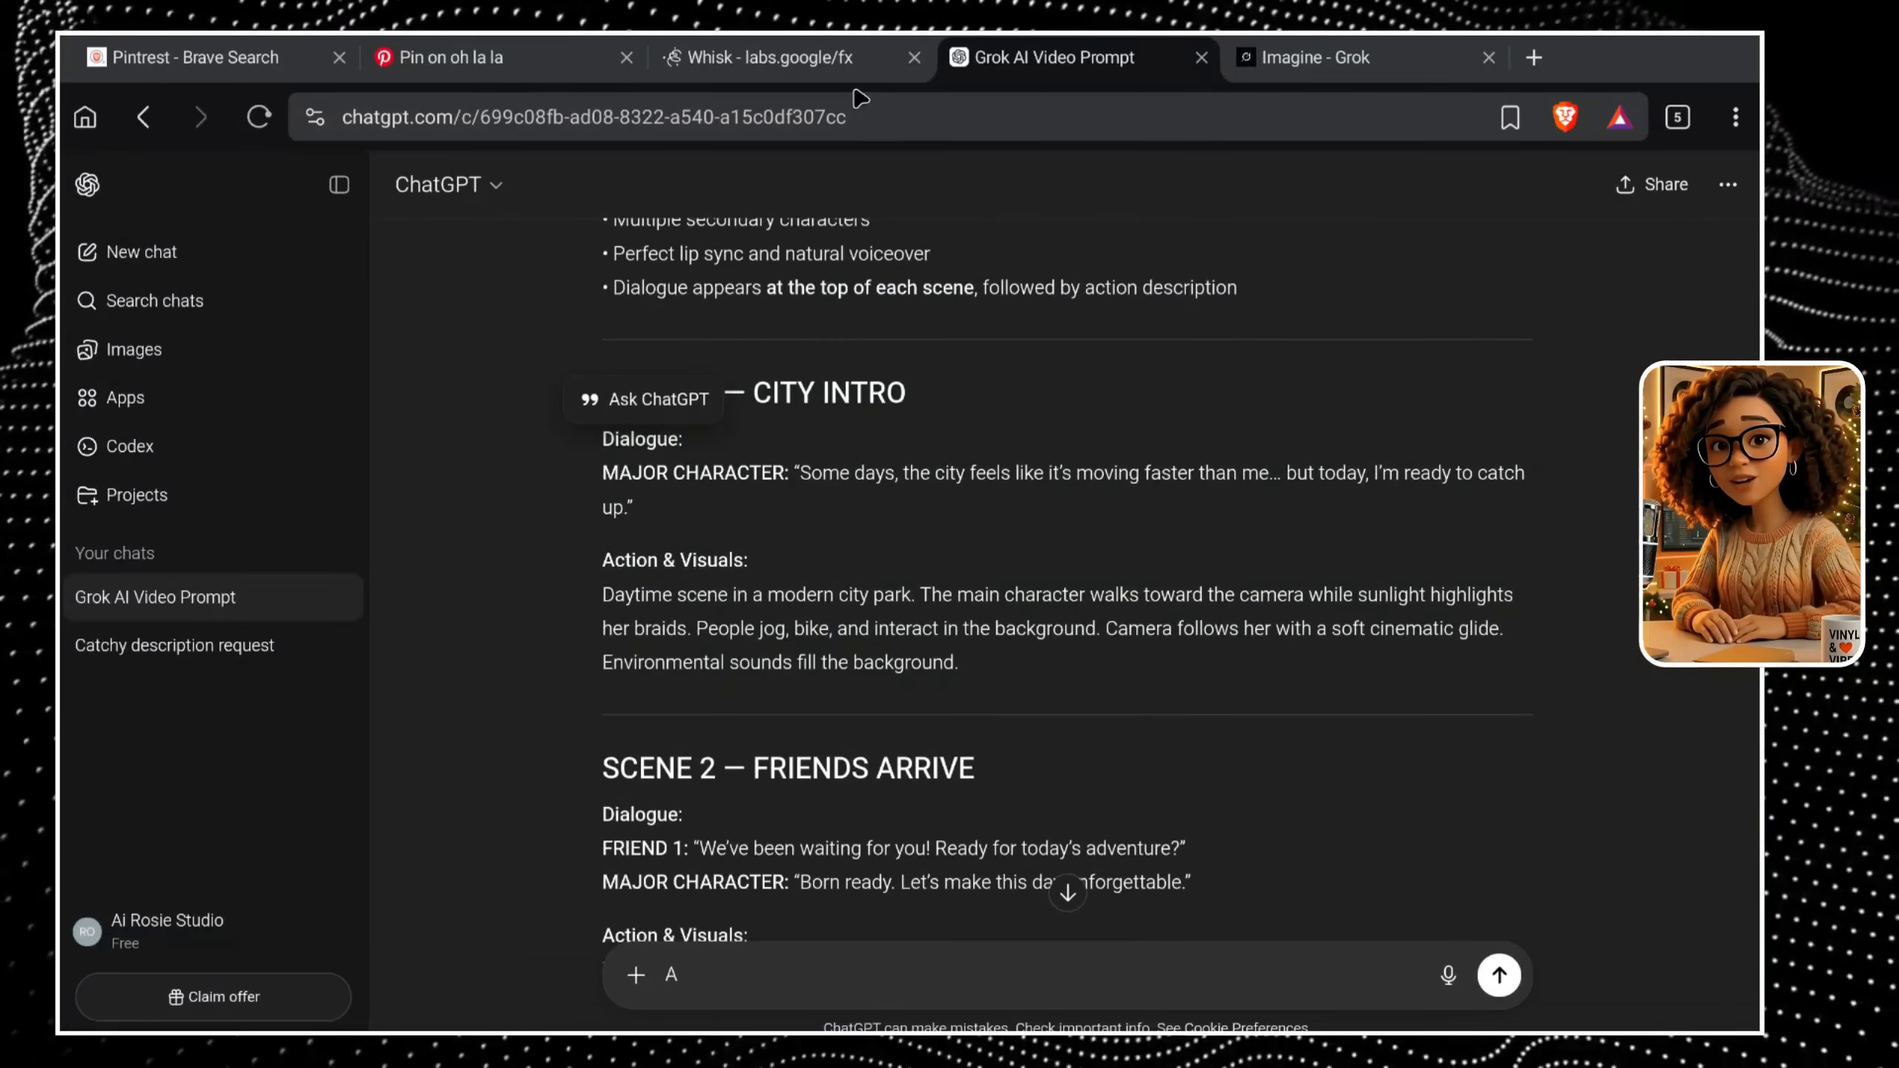
pyautogui.click(1312, 73)
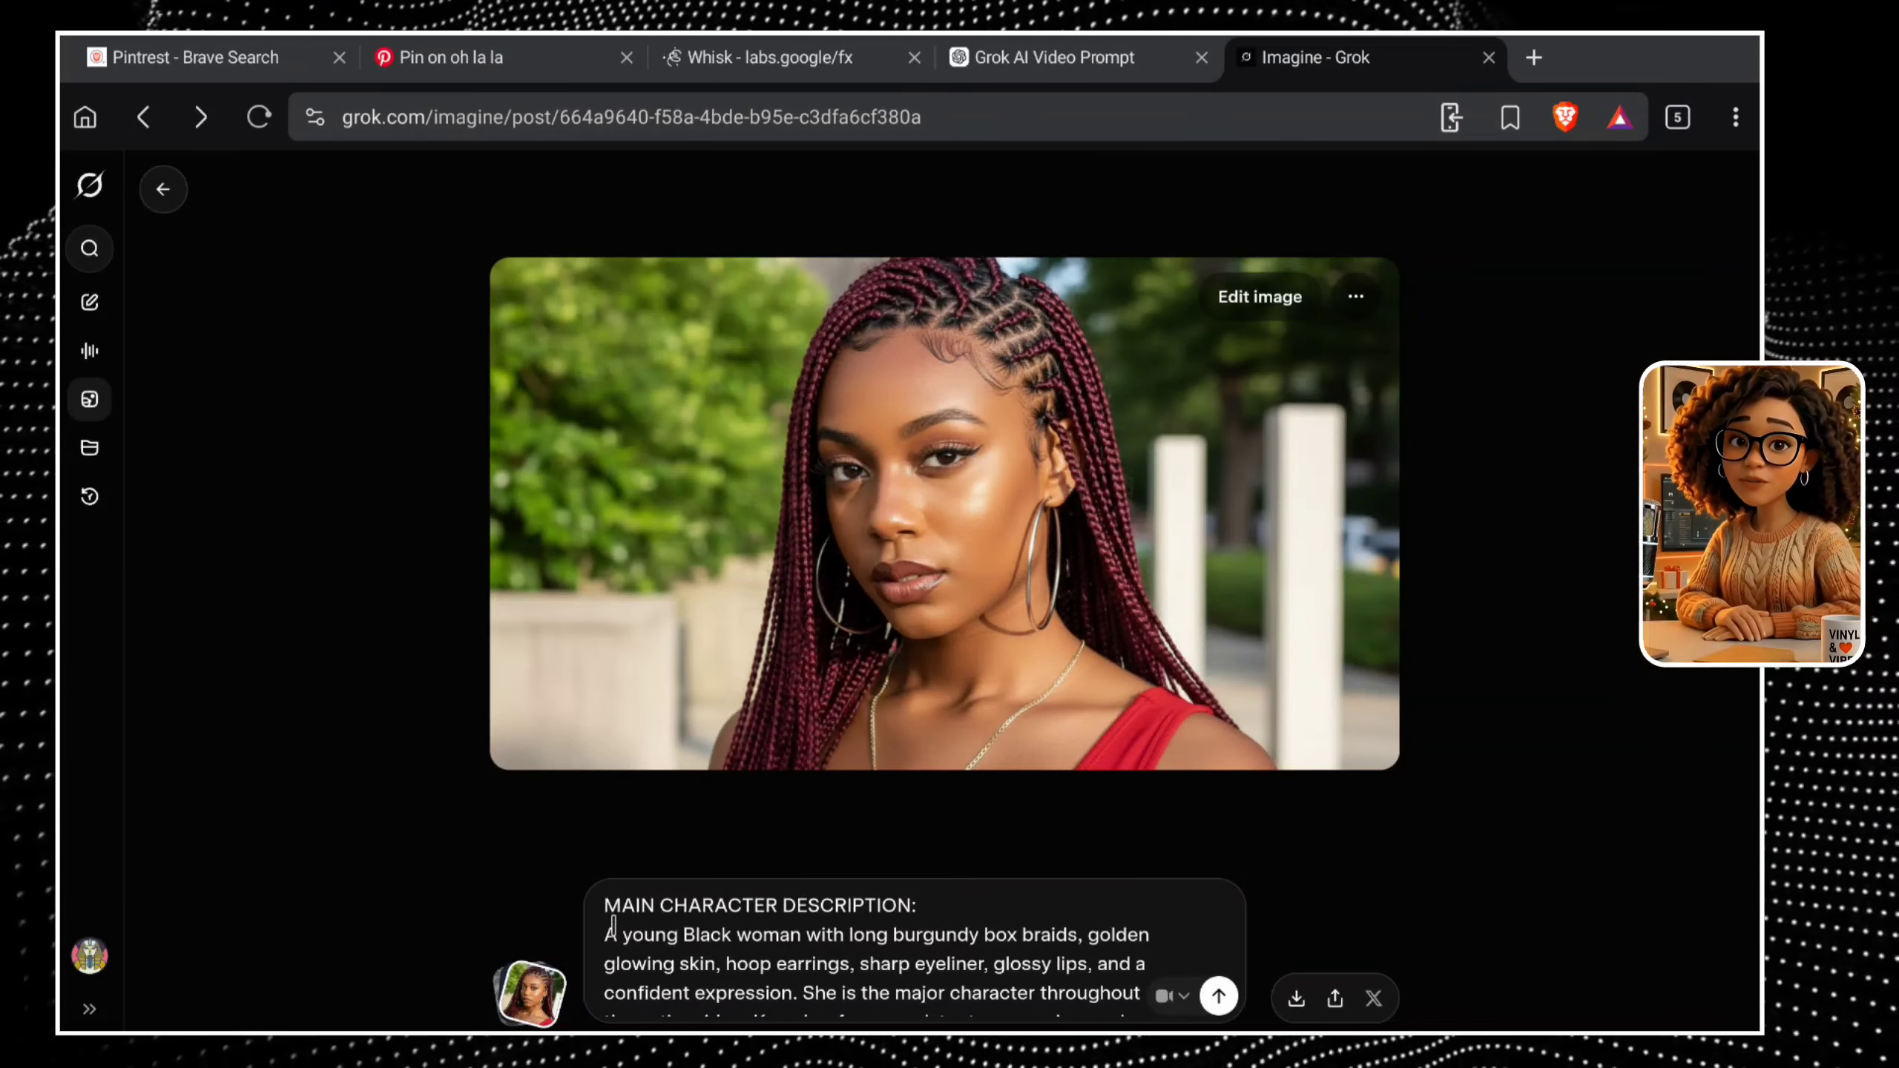
pyautogui.rightClick(618, 871)
pyautogui.click(697, 847)
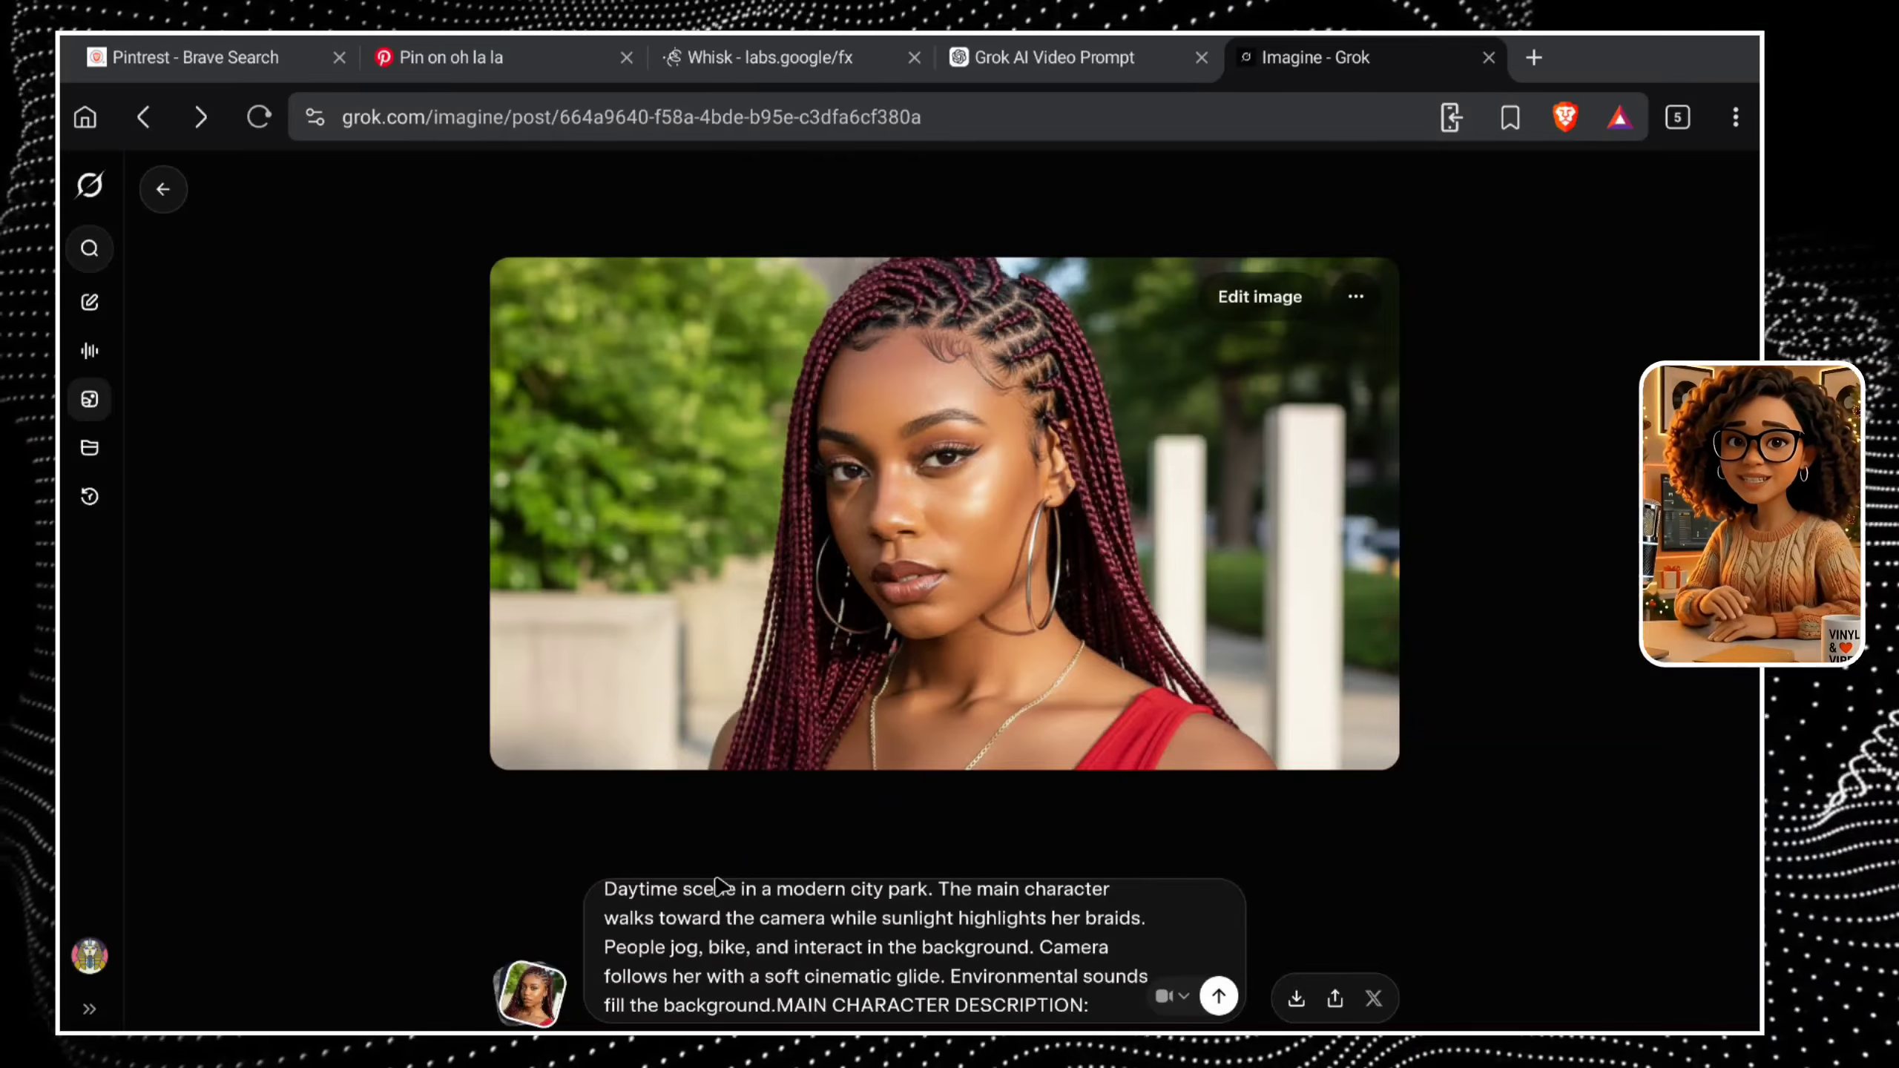
pyautogui.scroll(-5, 702, 907)
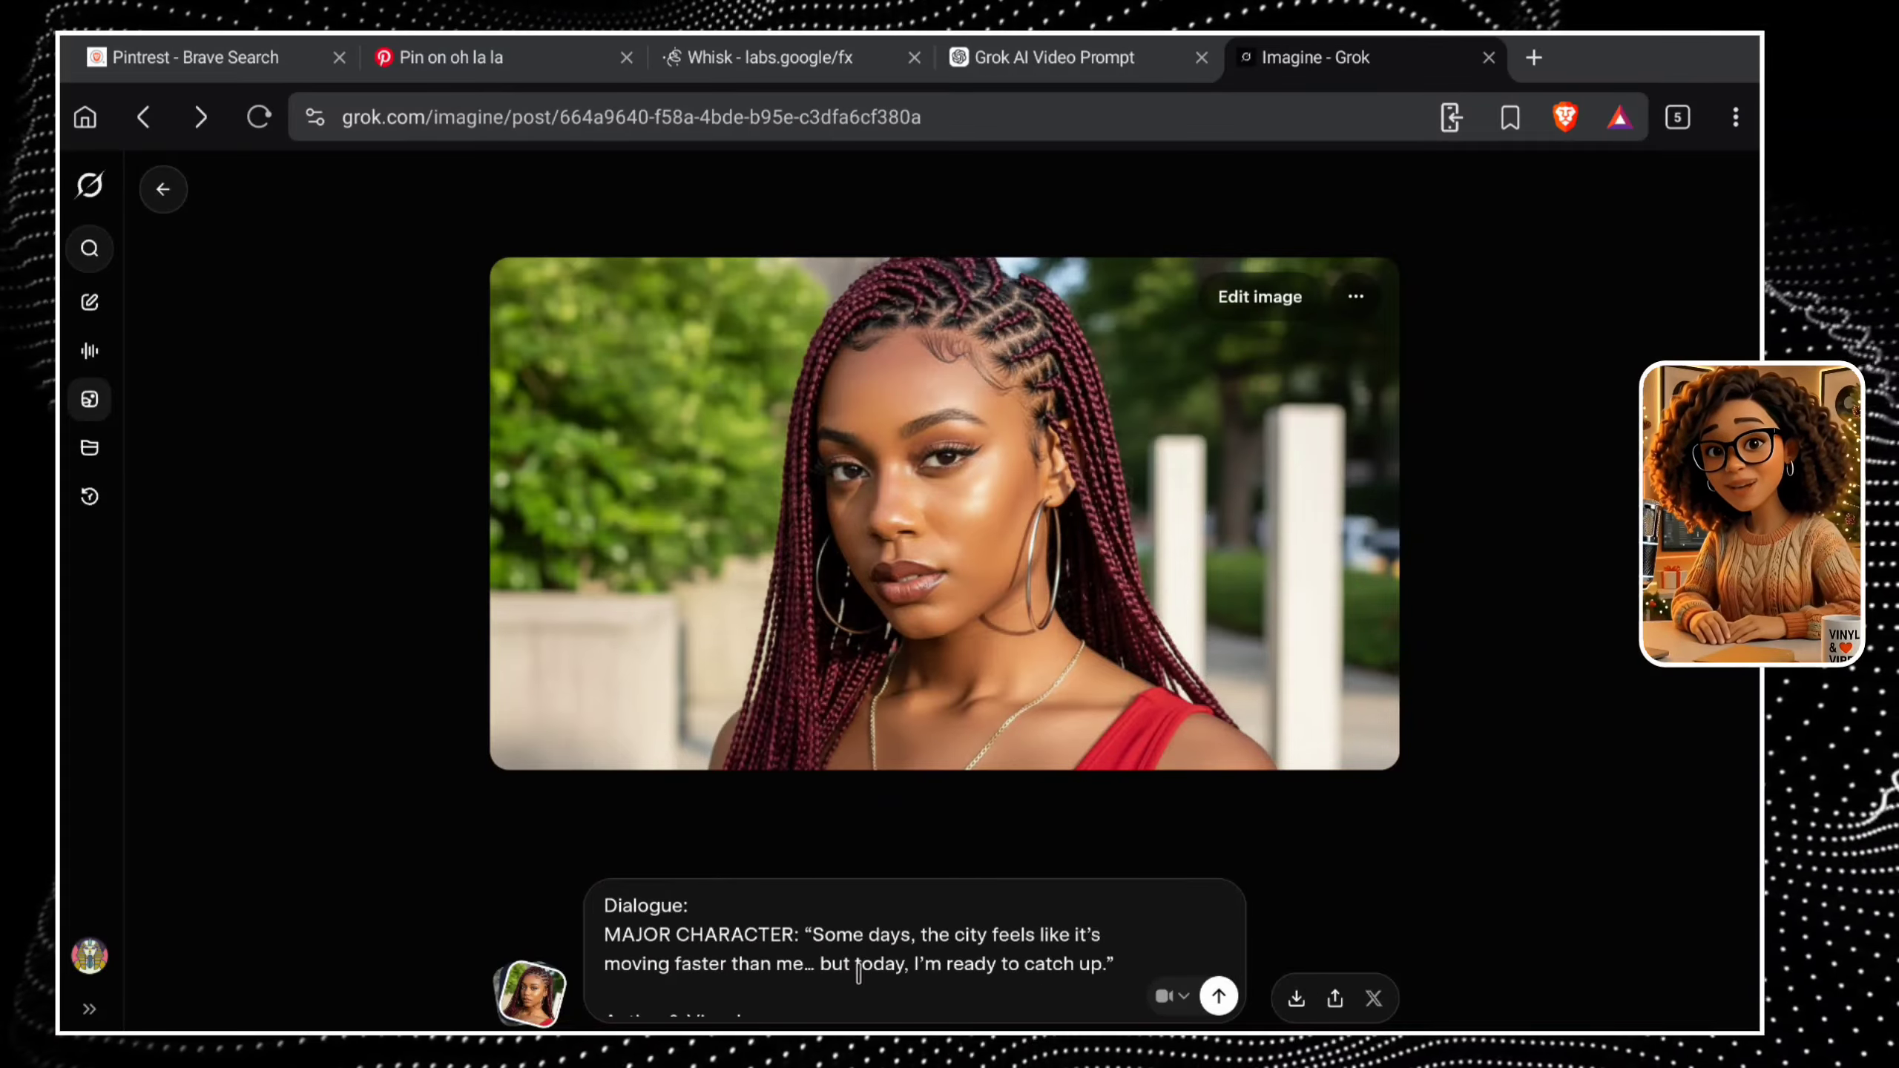
# Generate the Scene 1 video from the prompt, and play the clip back before muting its sound.
pyautogui.click(1214, 1002)
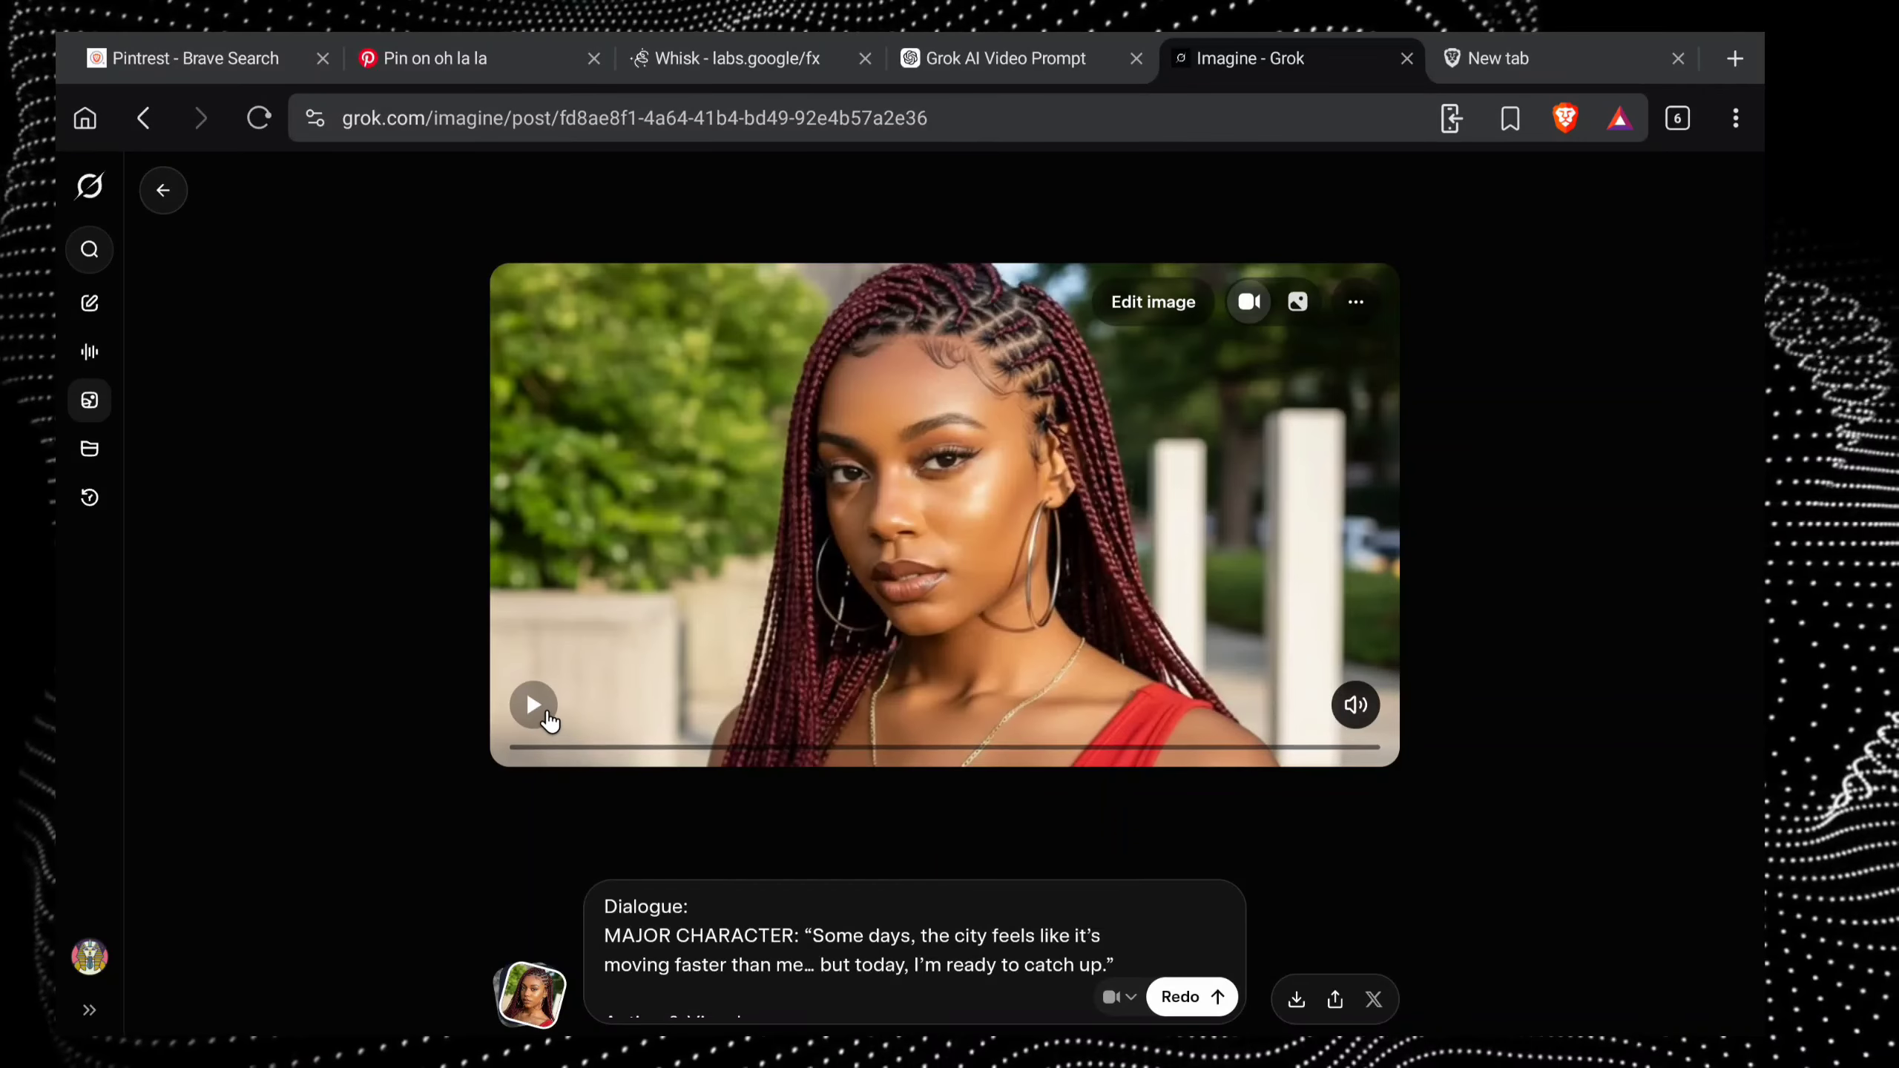
pyautogui.click(540, 716)
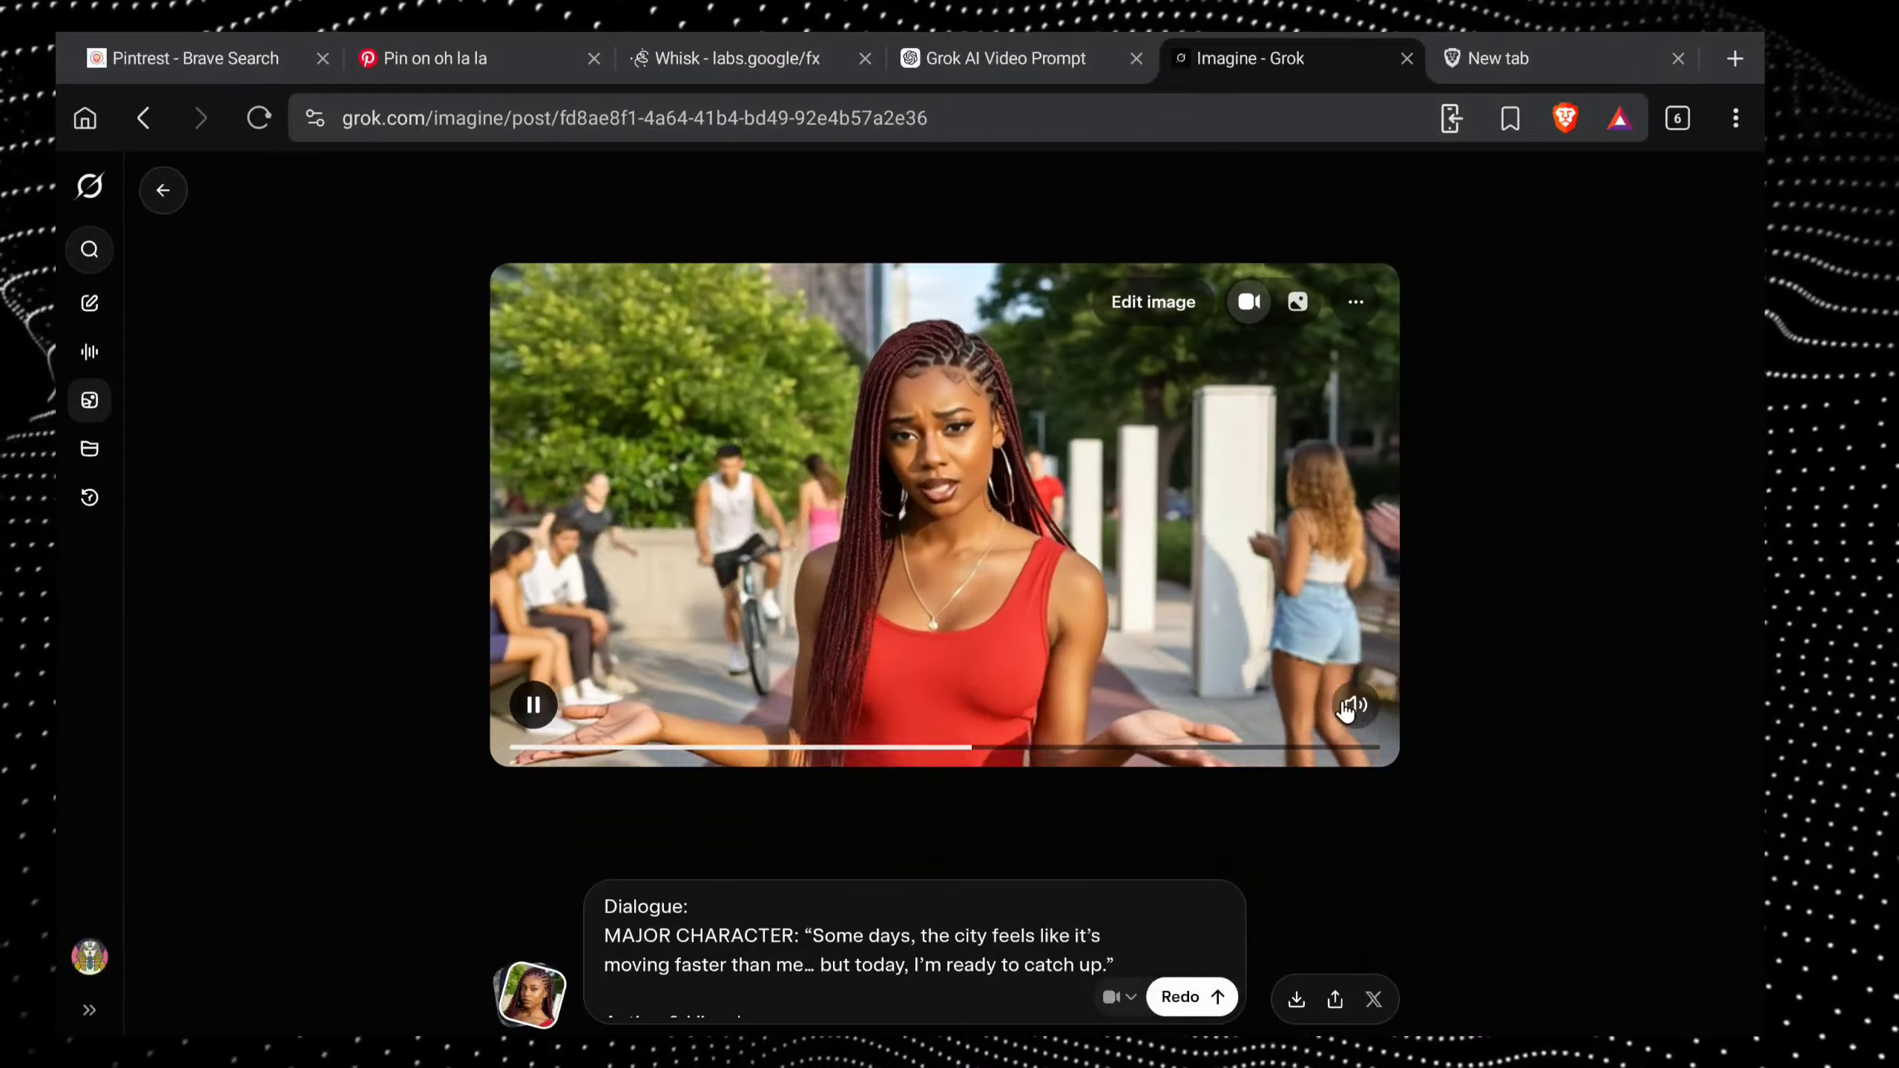
pyautogui.click(1357, 705)
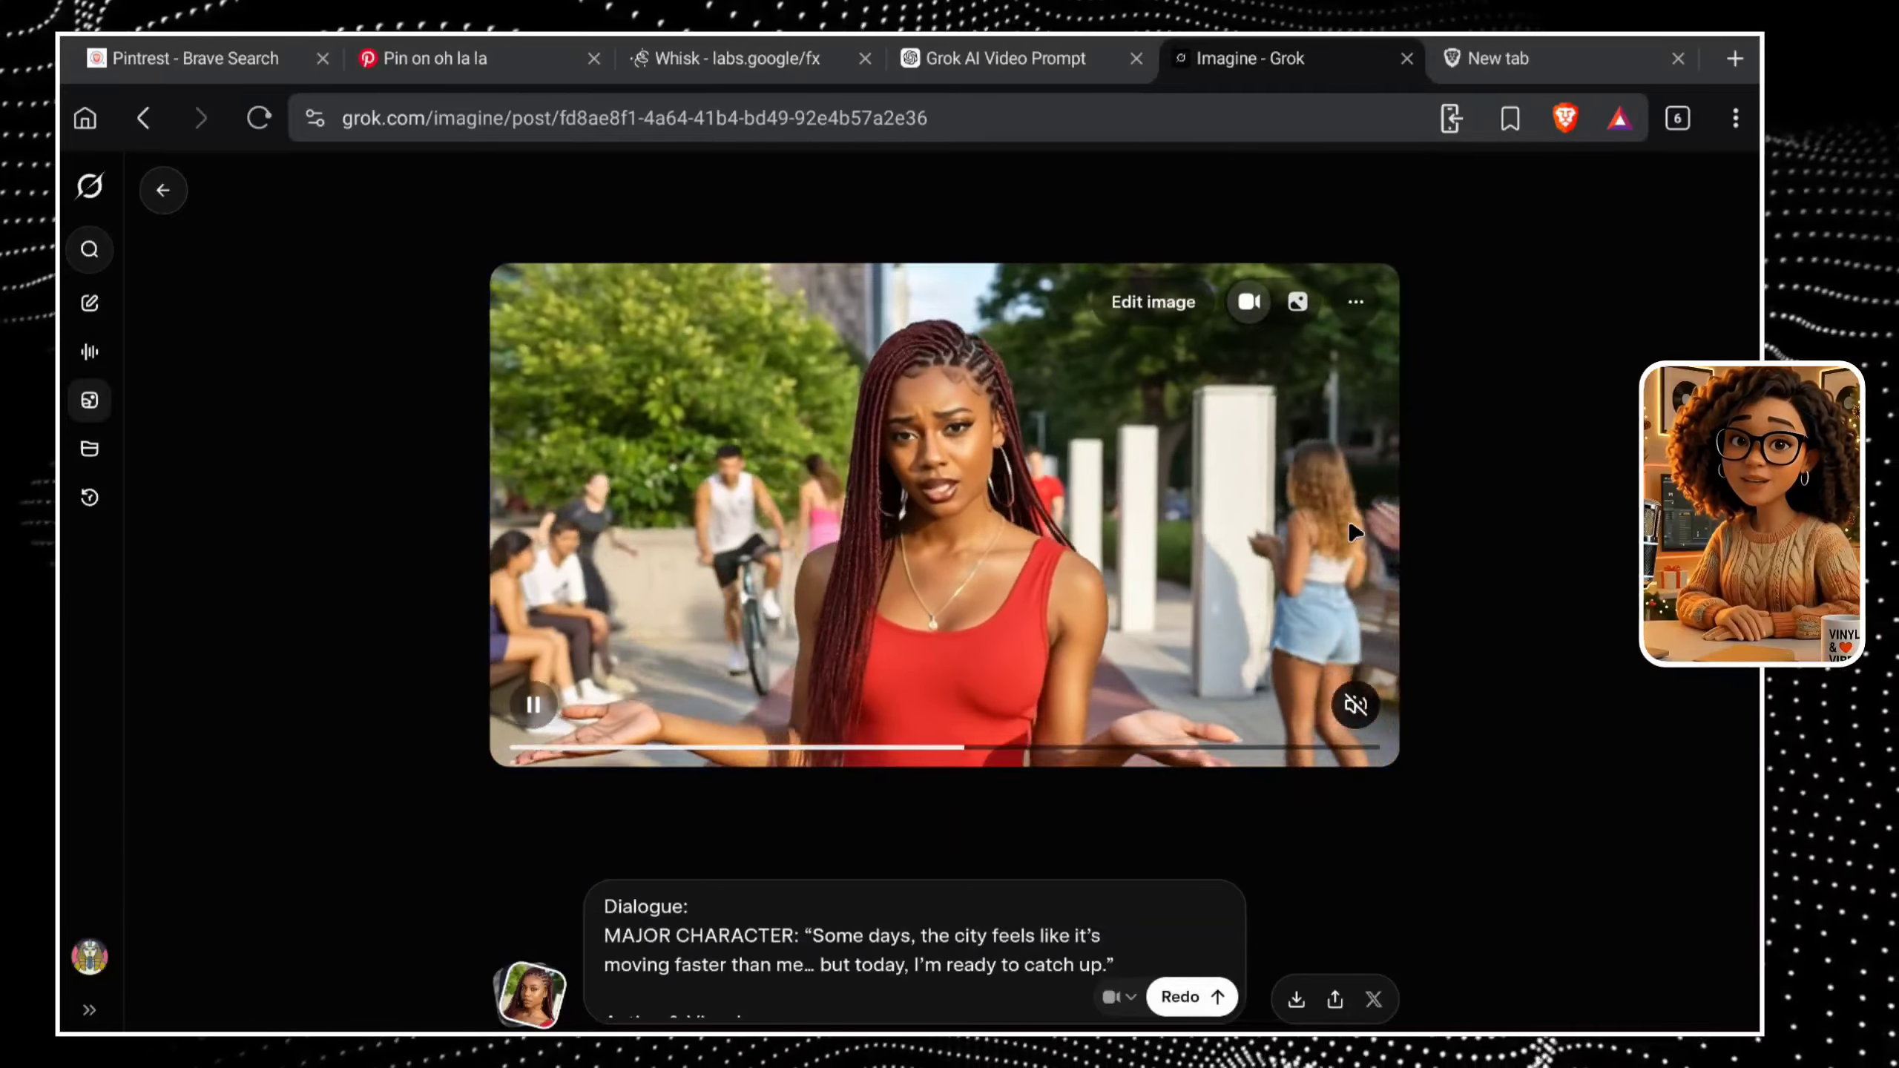
pyautogui.rightClick(1609, 729)
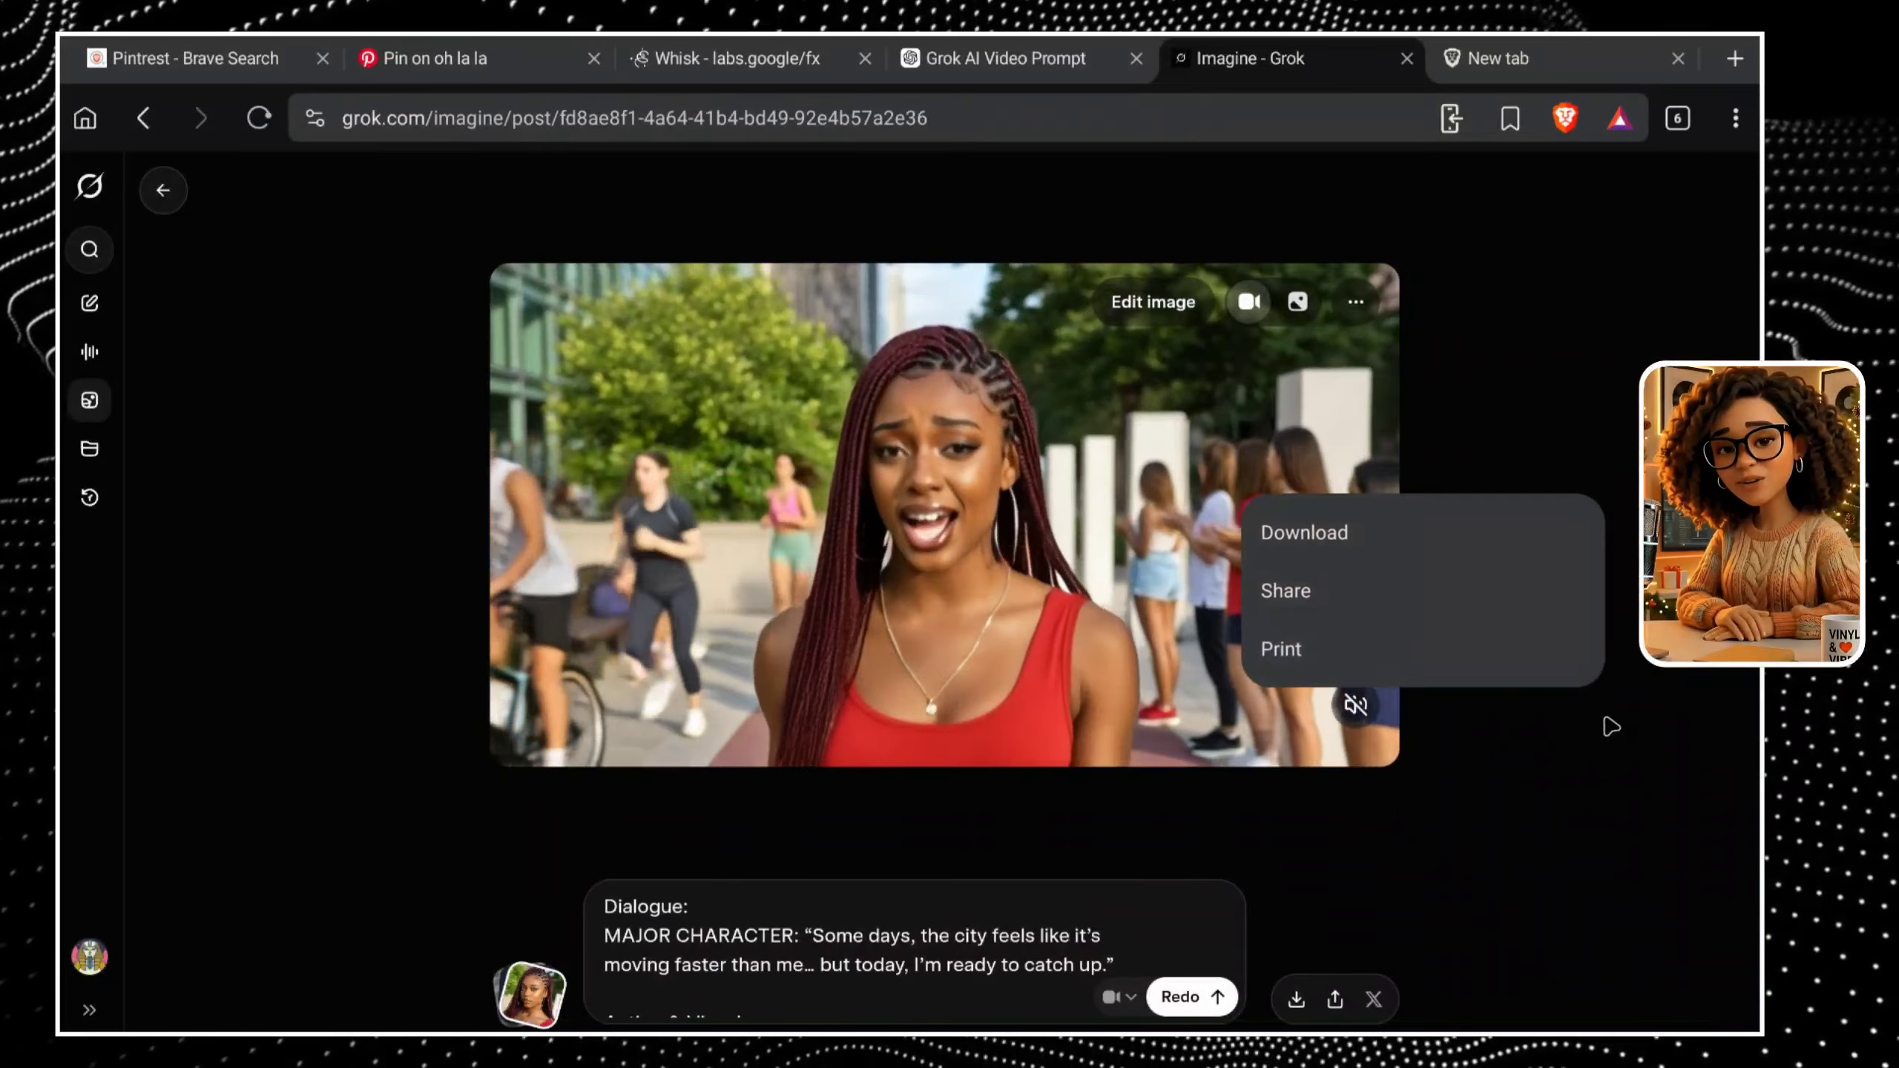
pyautogui.click(1075, 518)
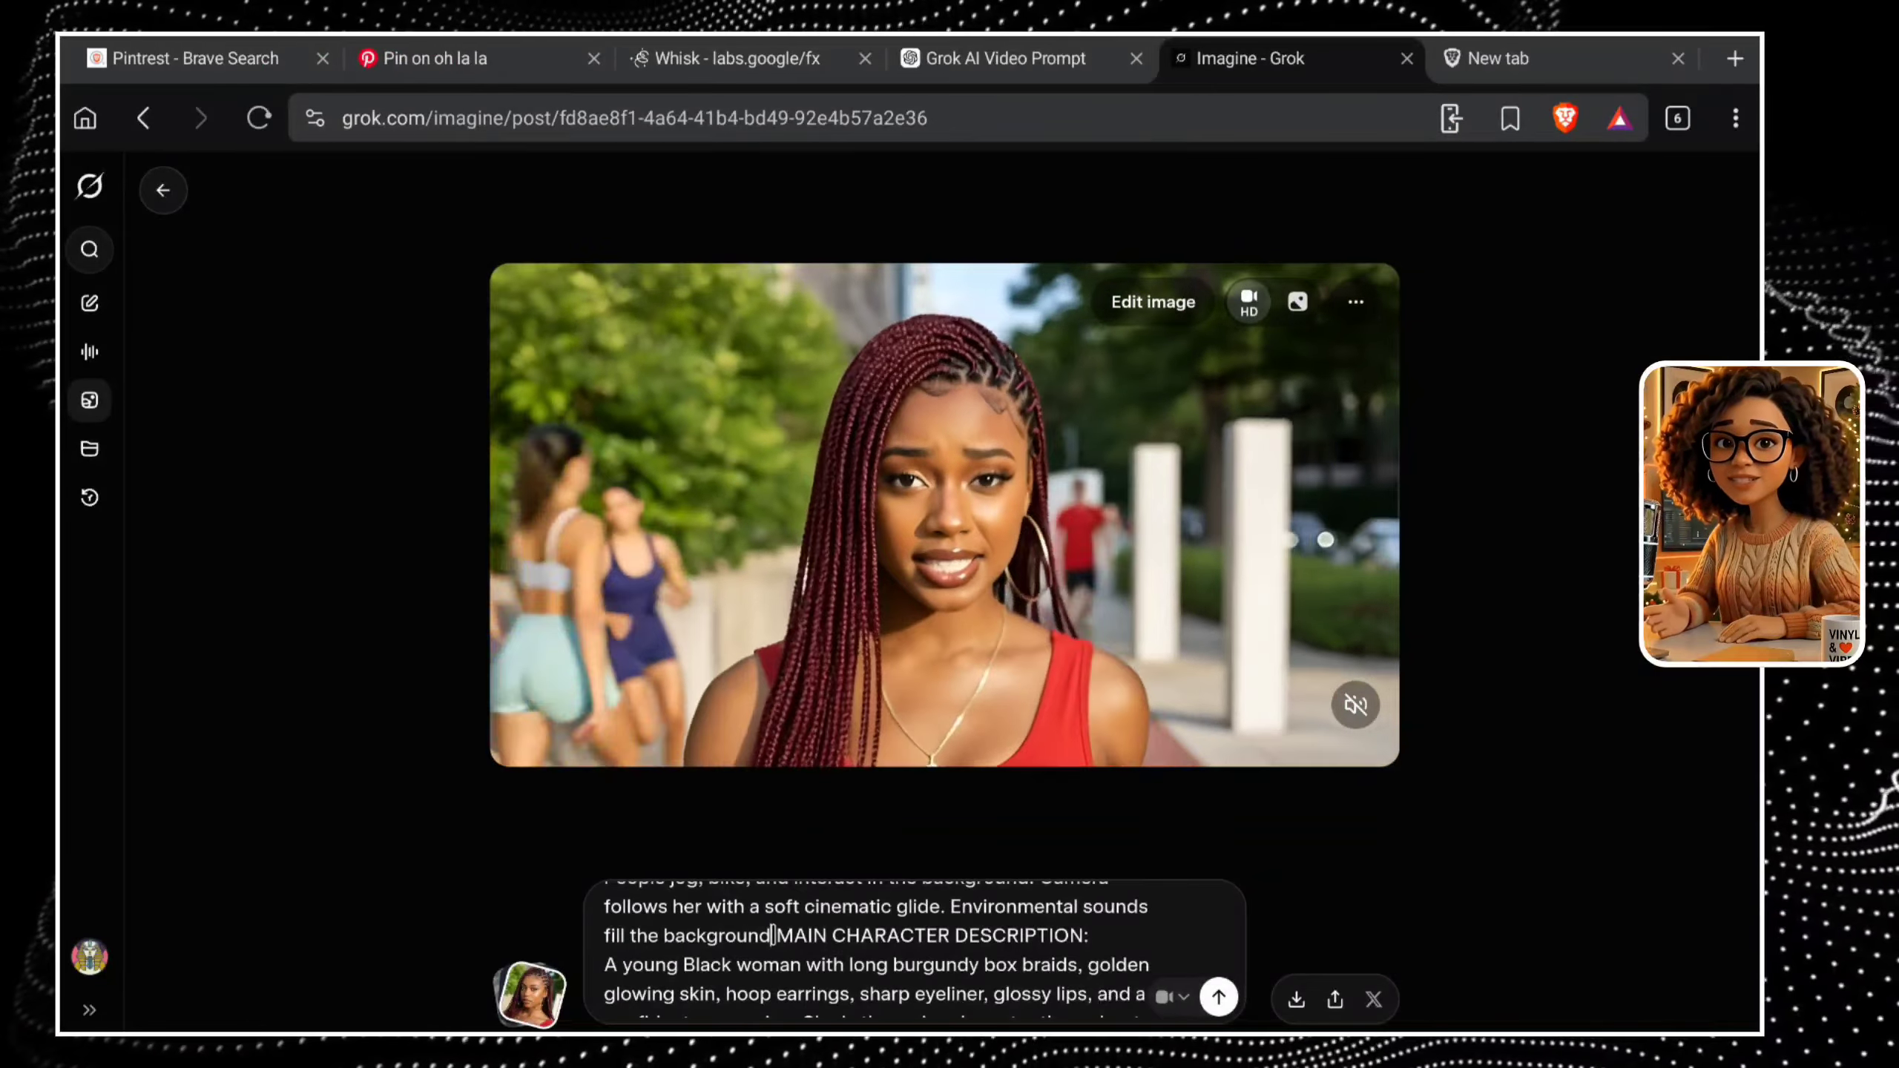
# Replace the Scene 1 text in the Grok prompt with Scene 2's dialogue and action and visuals from ChatGPT, and generate the video.
pyautogui.moveTo(727, 931); pyautogui.dragTo(623, 858)
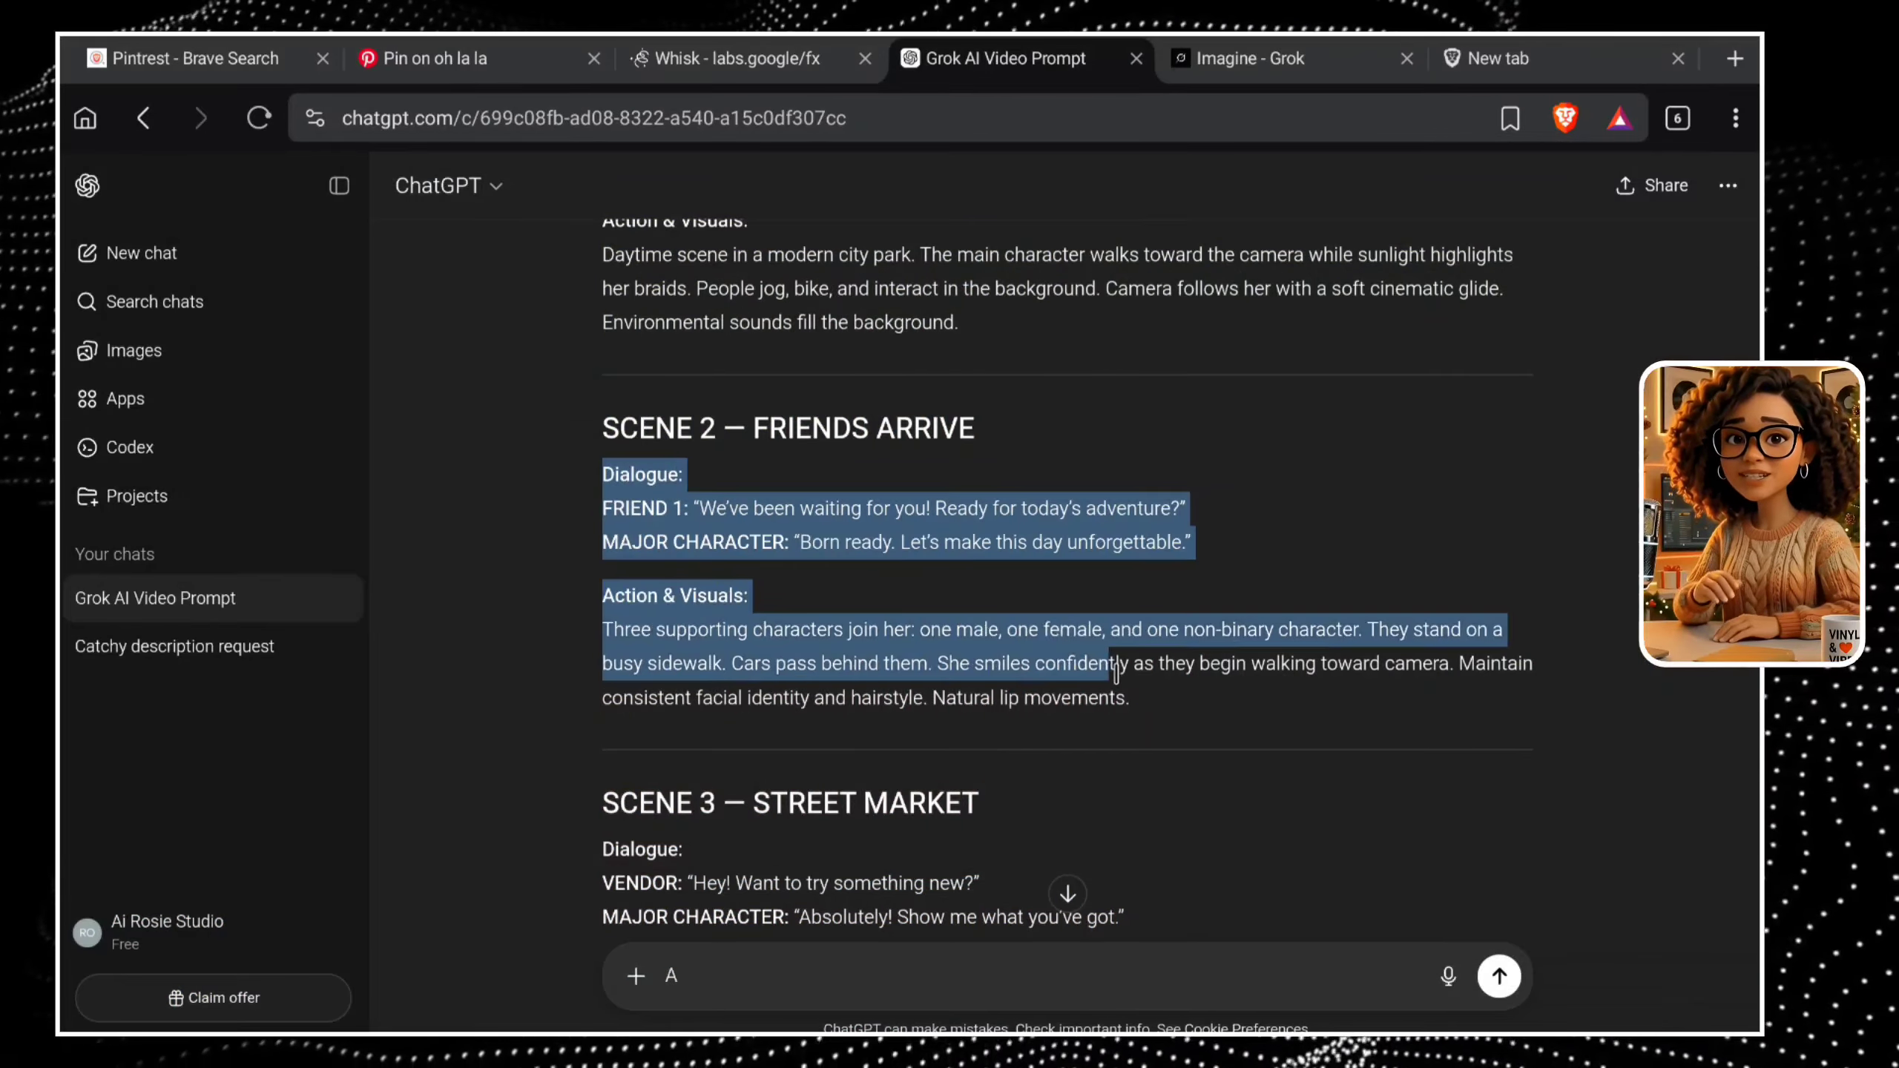
pyautogui.rightClick(1157, 698)
pyautogui.click(1085, 90)
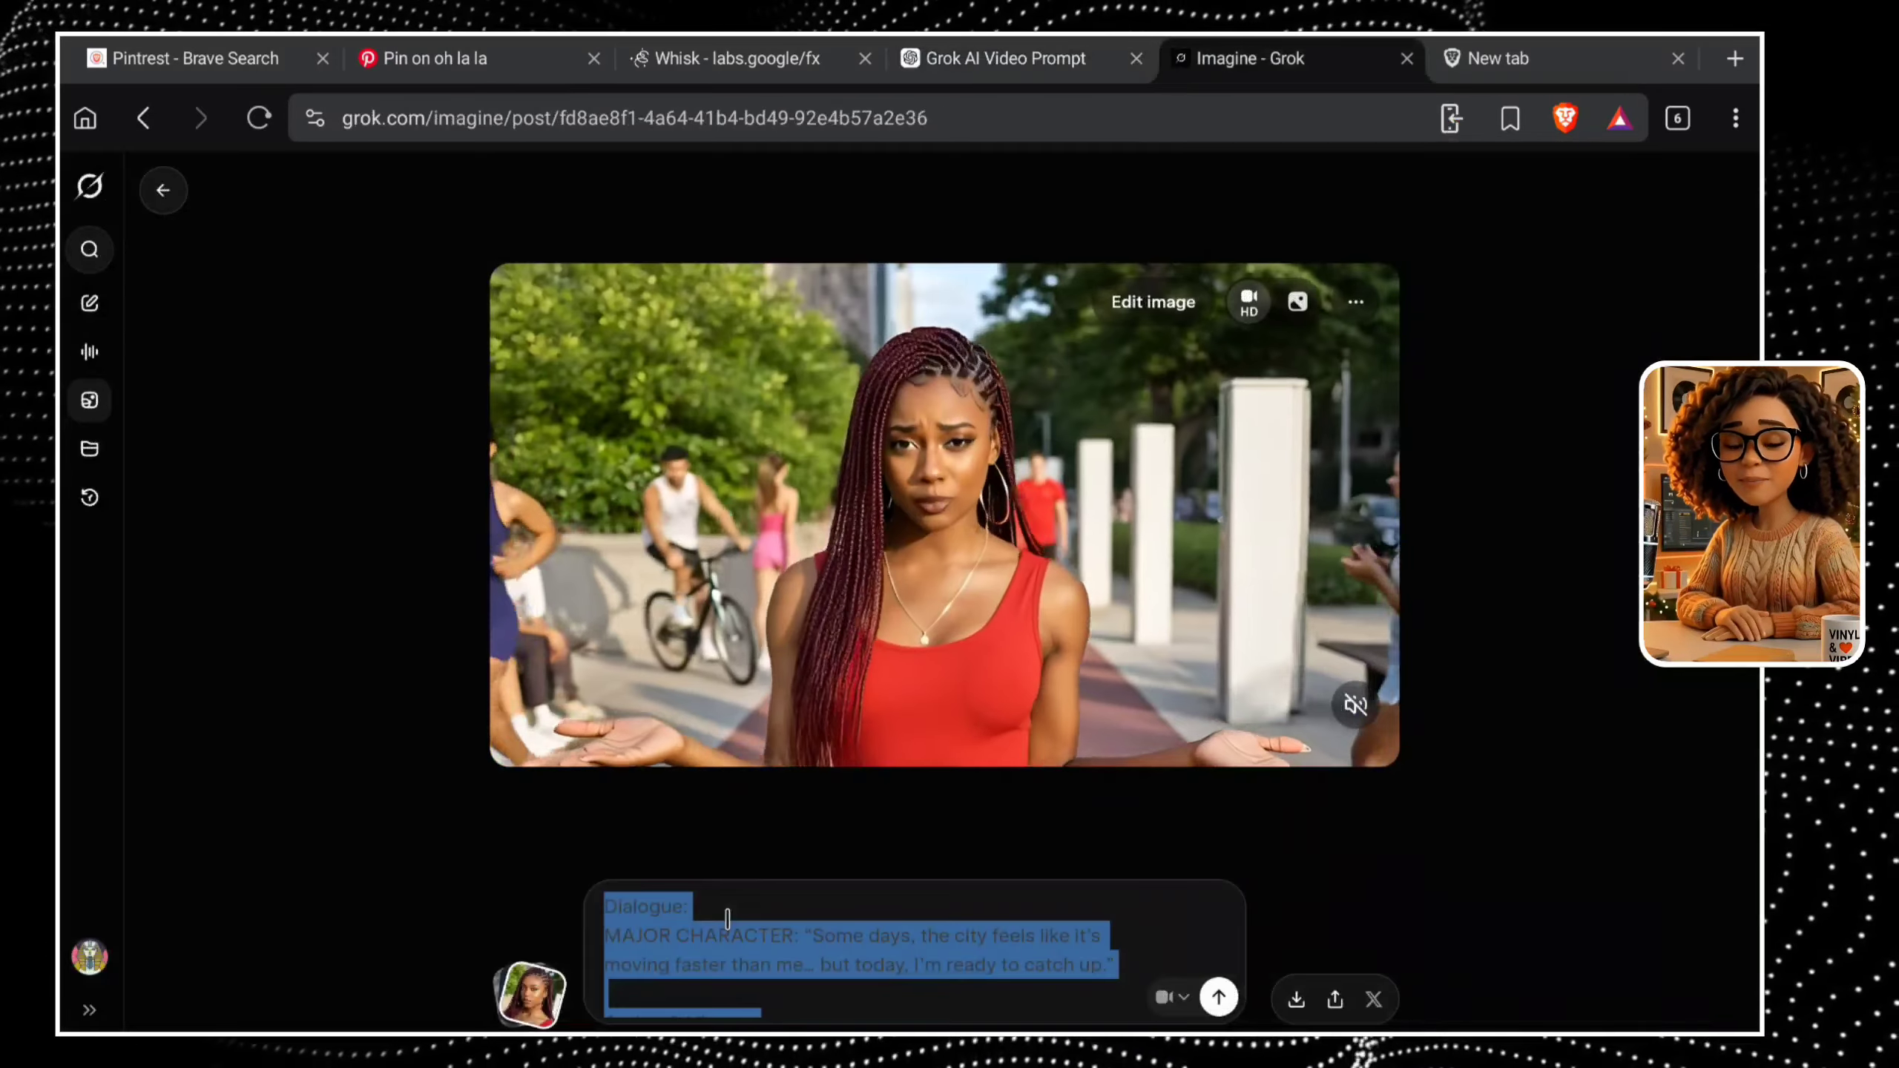
pyautogui.rightClick(731, 915)
pyautogui.click(879, 243)
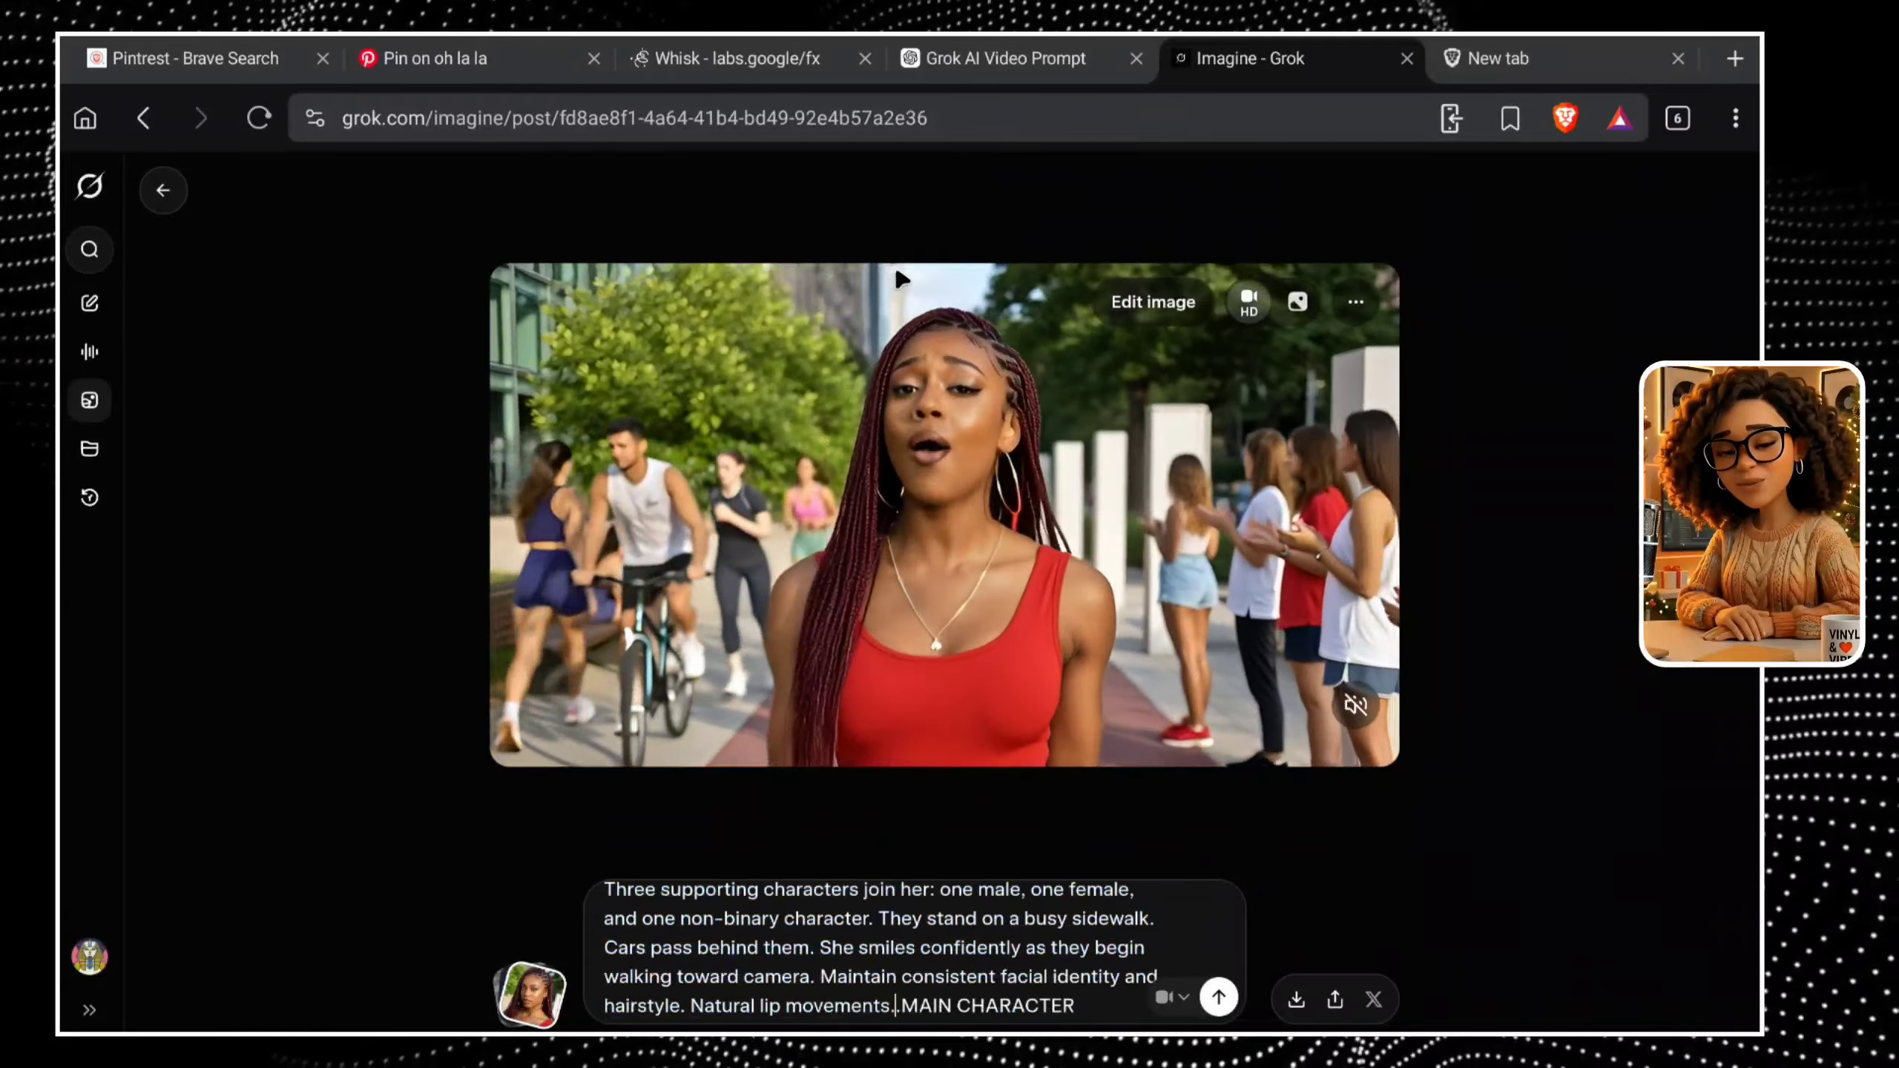
pyautogui.click(1216, 1000)
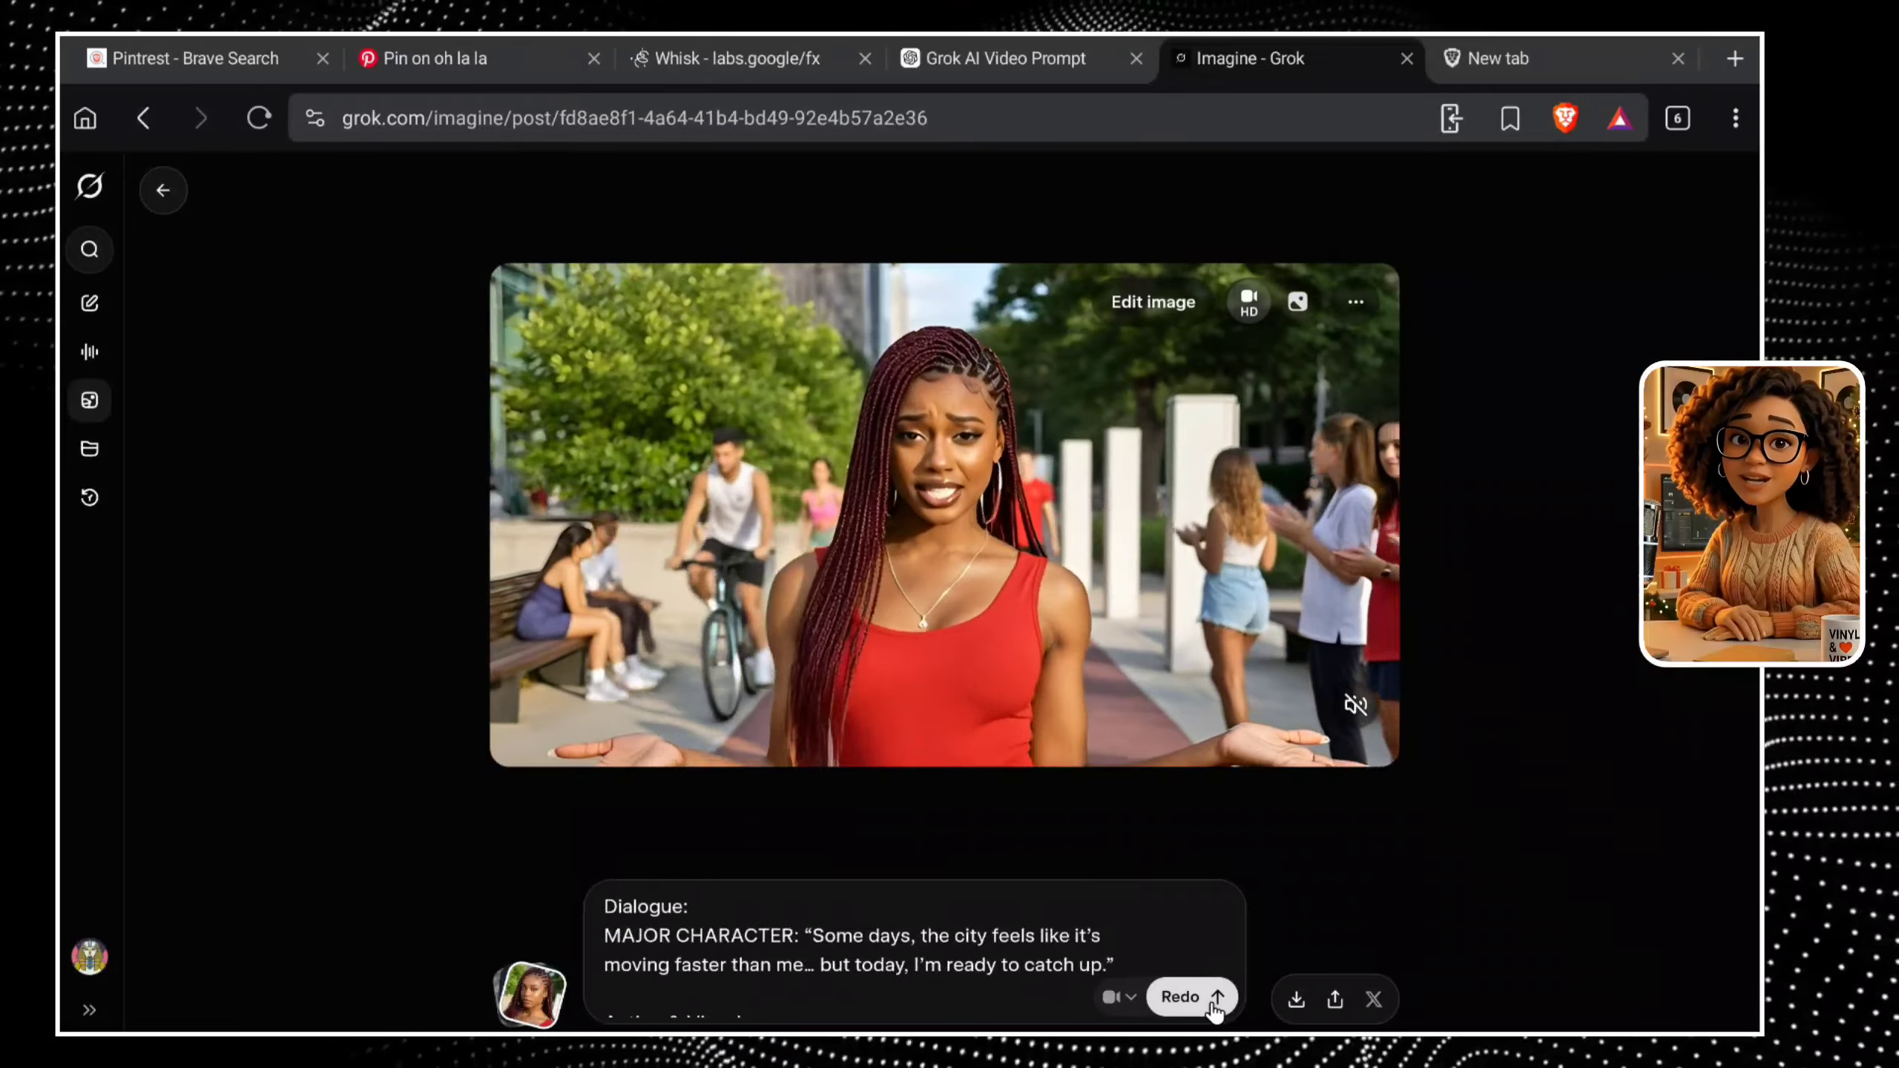
pyautogui.click(1216, 999)
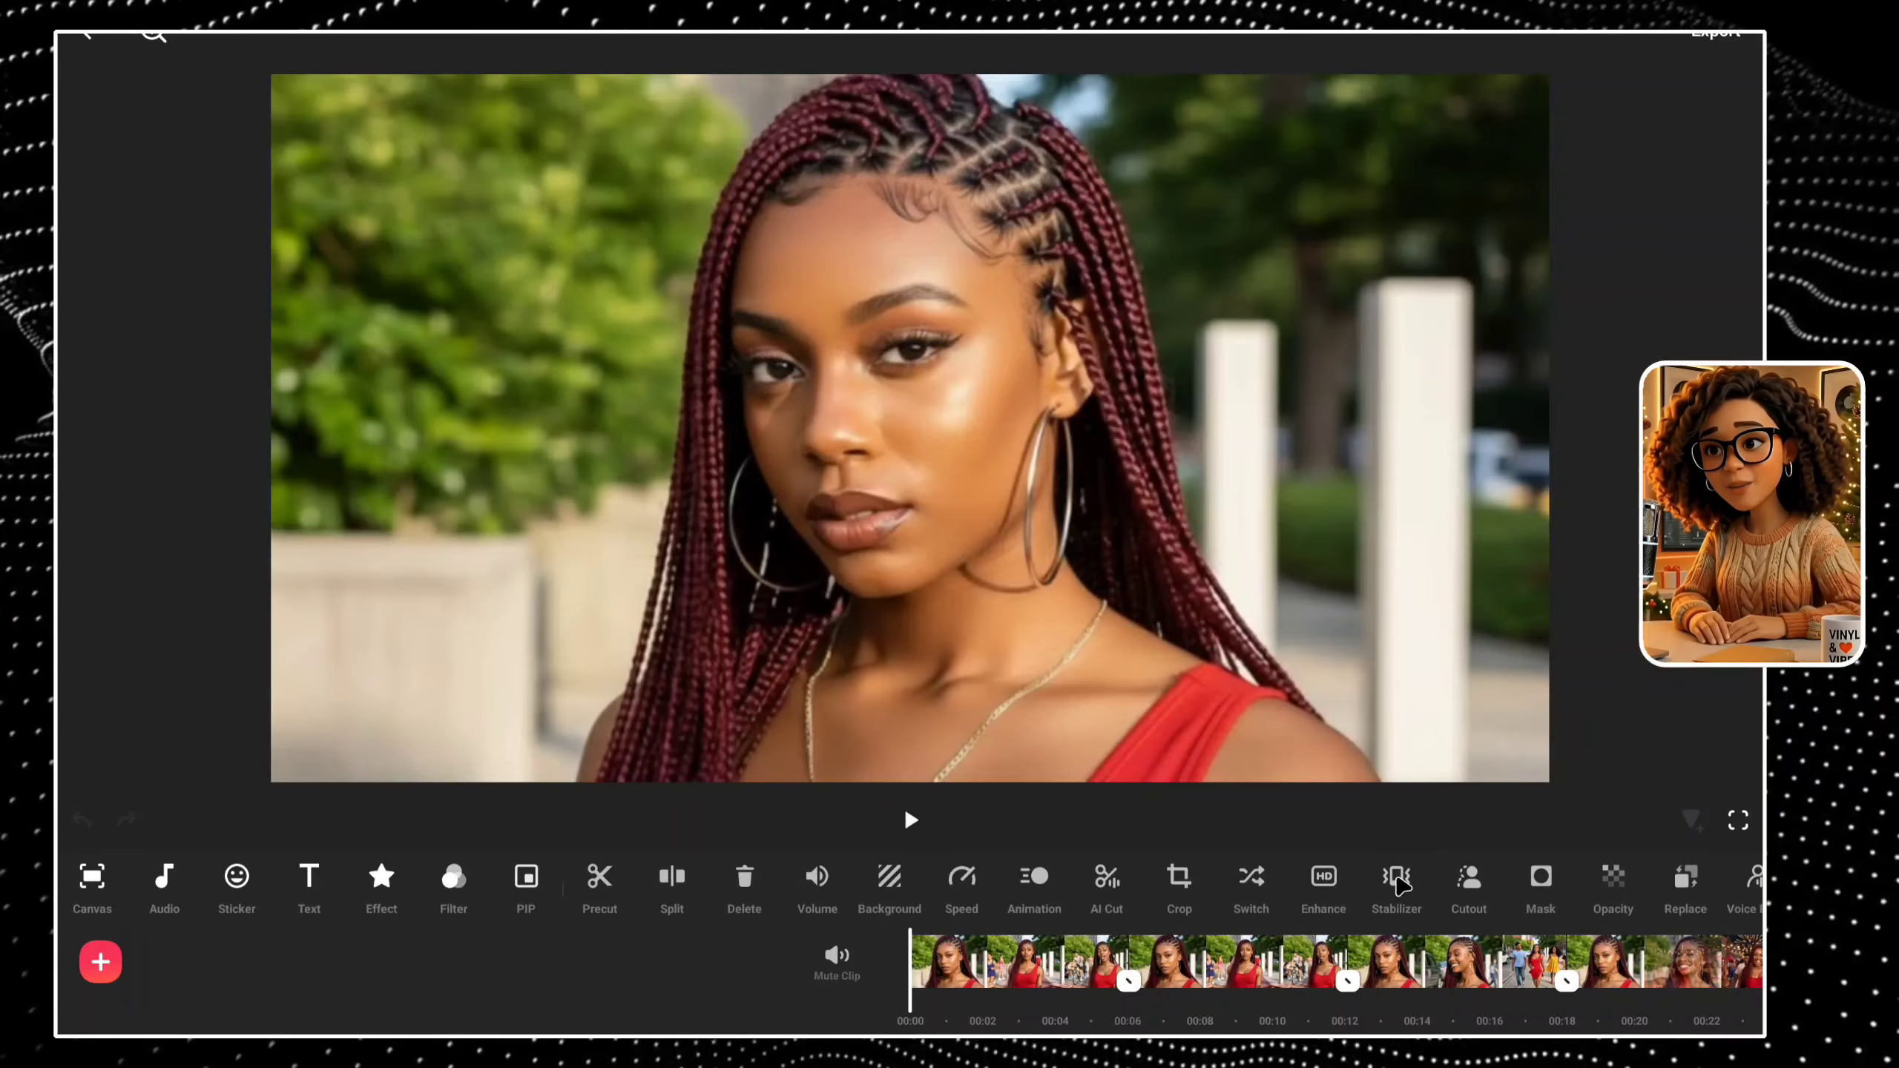
# In the video editor, trim about half a second off the end of the first clip in the timeline.
pyautogui.moveTo(1360, 1026); pyautogui.dragTo(1210, 1025)
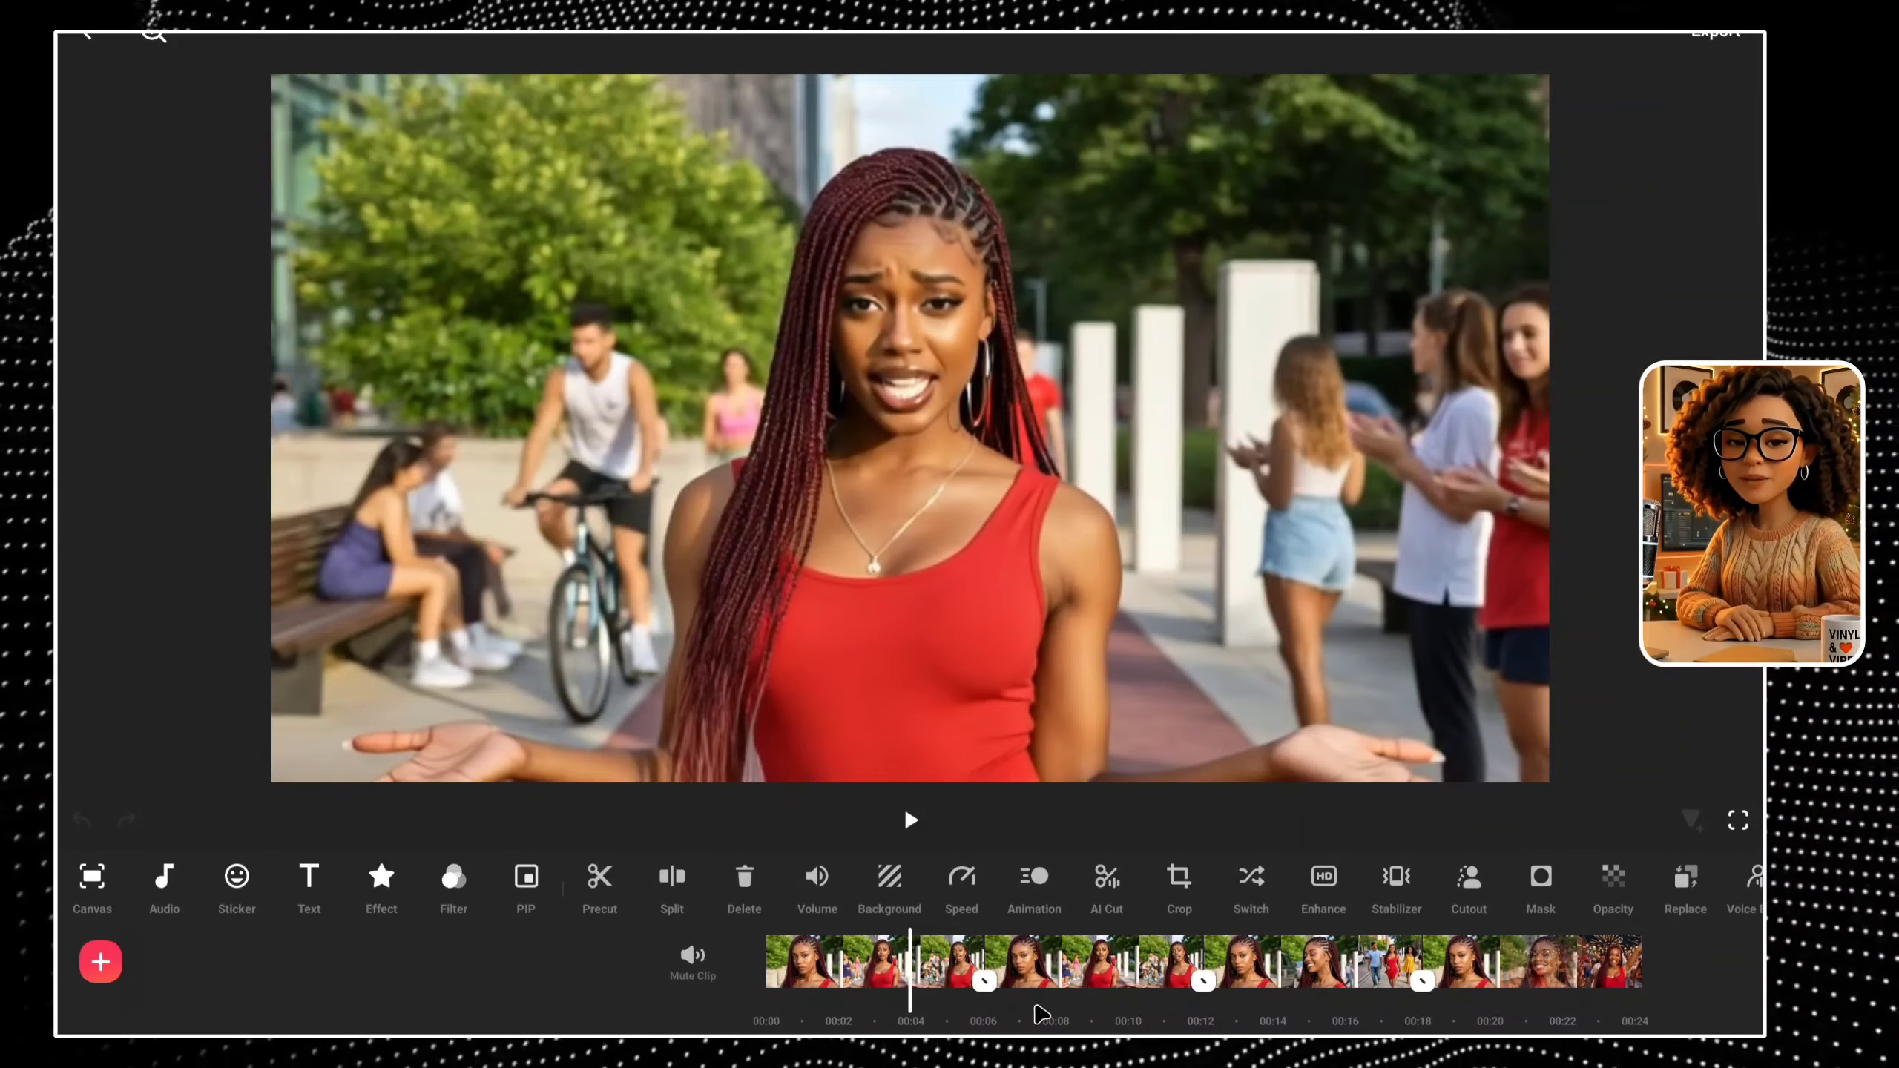
pyautogui.click(948, 976)
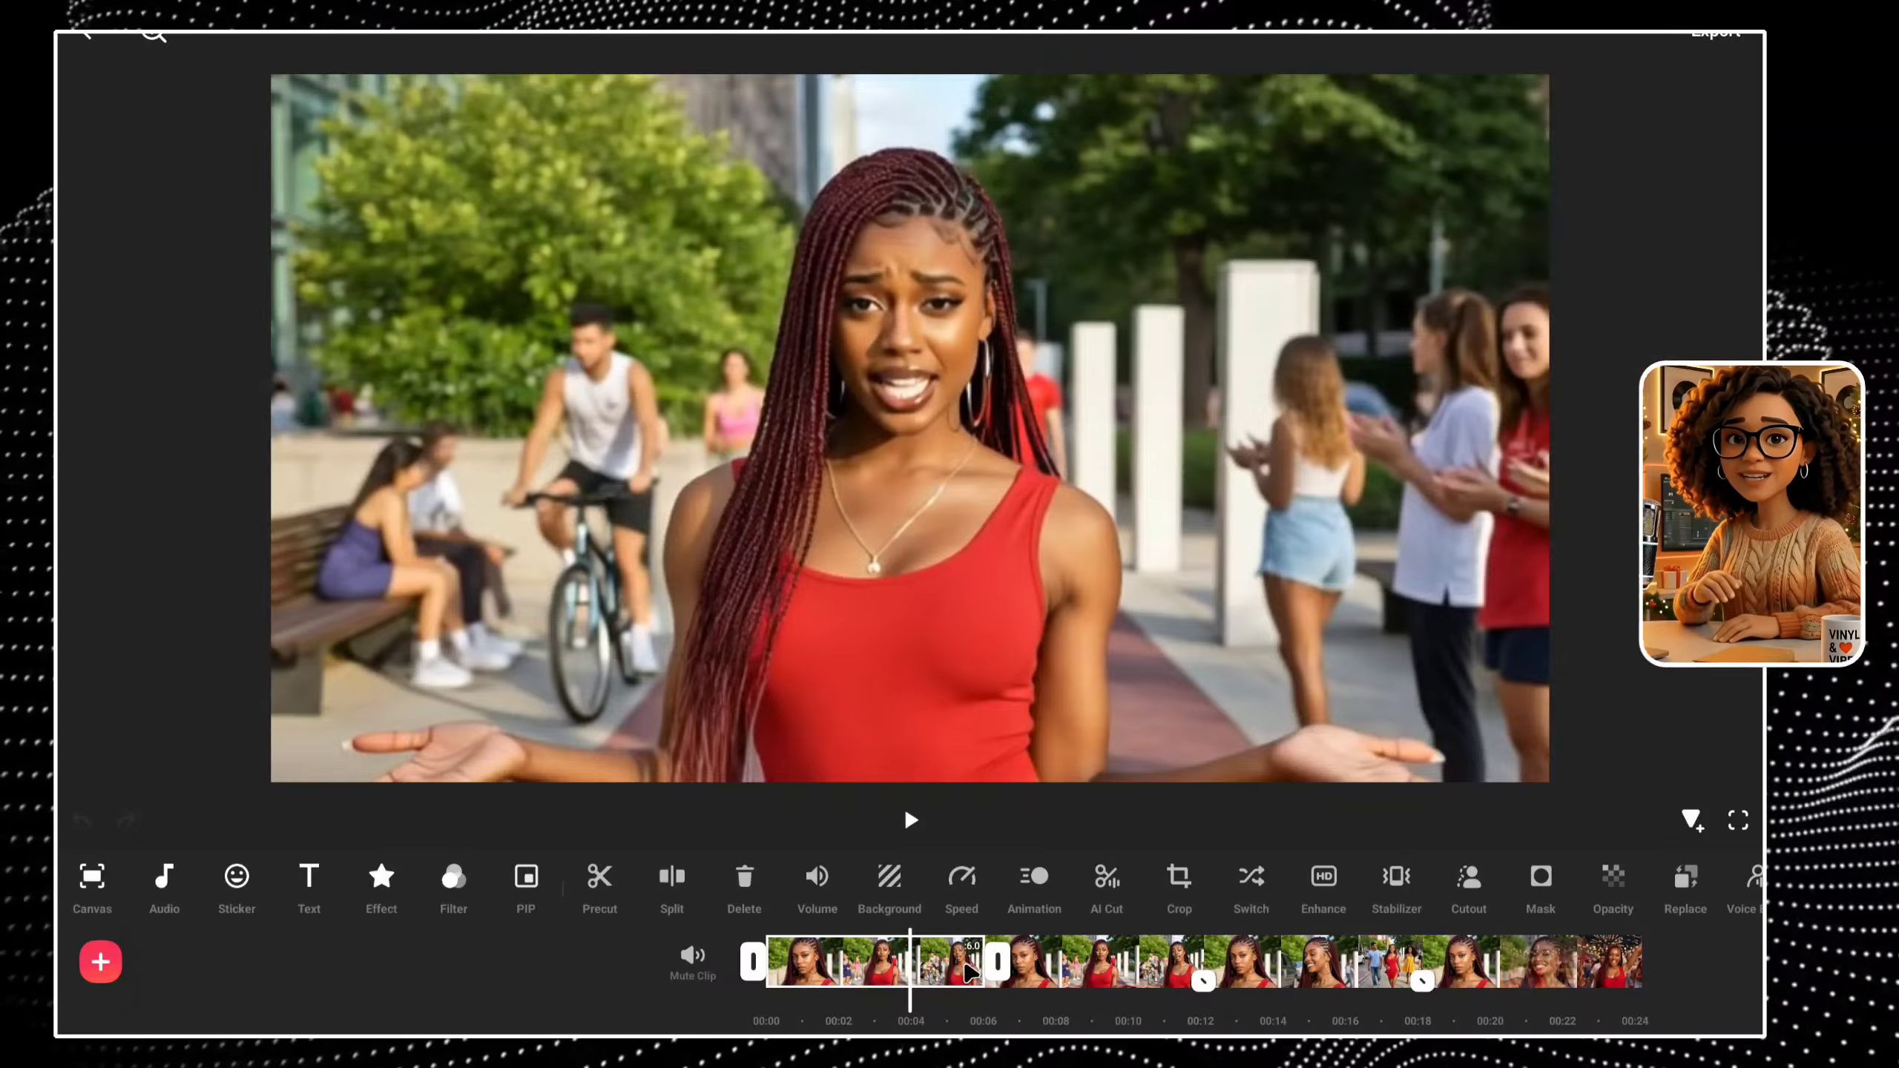
pyautogui.moveTo(999, 972); pyautogui.dragTo(978, 1023)
pyautogui.click(1038, 1008)
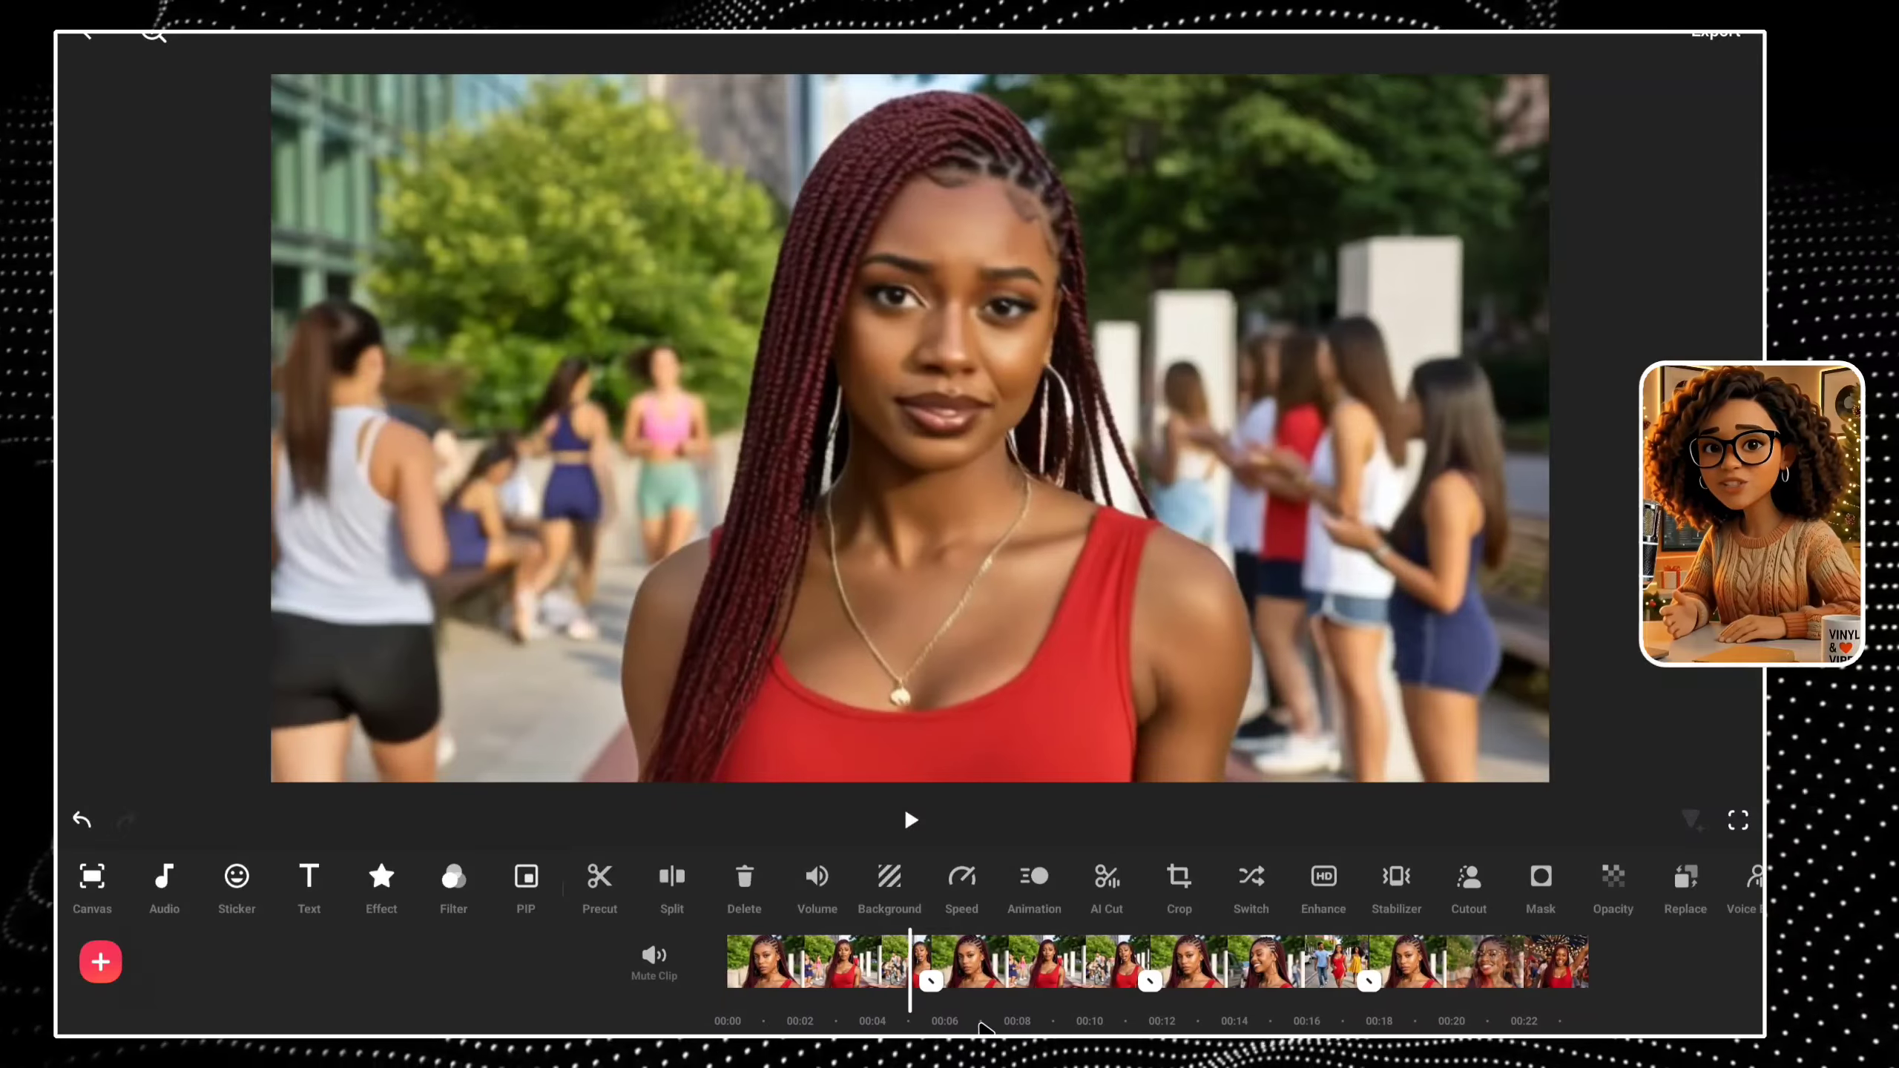